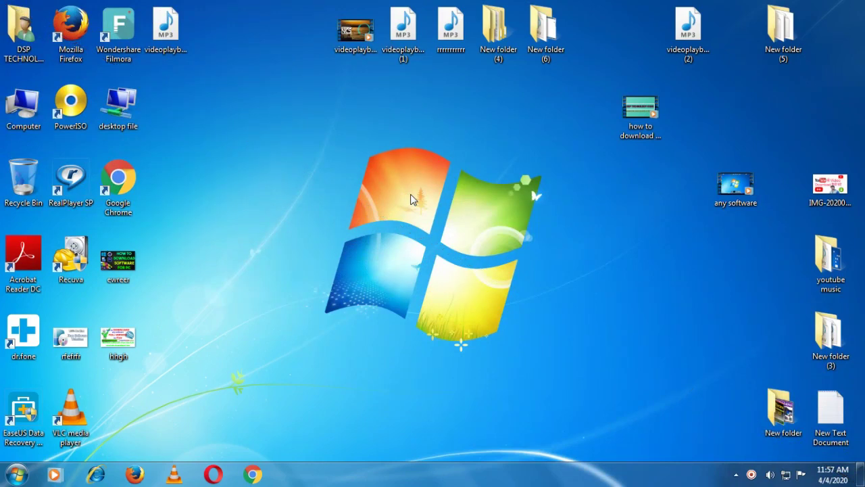
Open Google Chrome and search Google for "epson printer driver"
{"action": "right_click", "coordinate": [128, 186]}
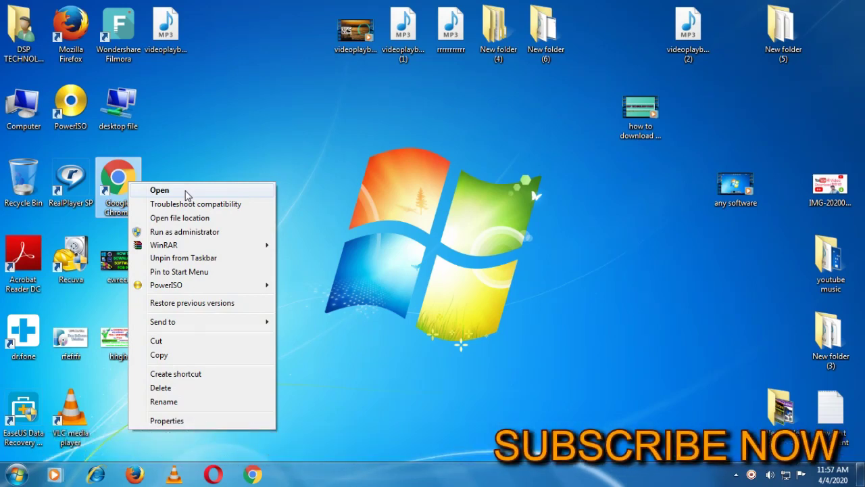
{"action": "left_click", "coordinate": [186, 193]}
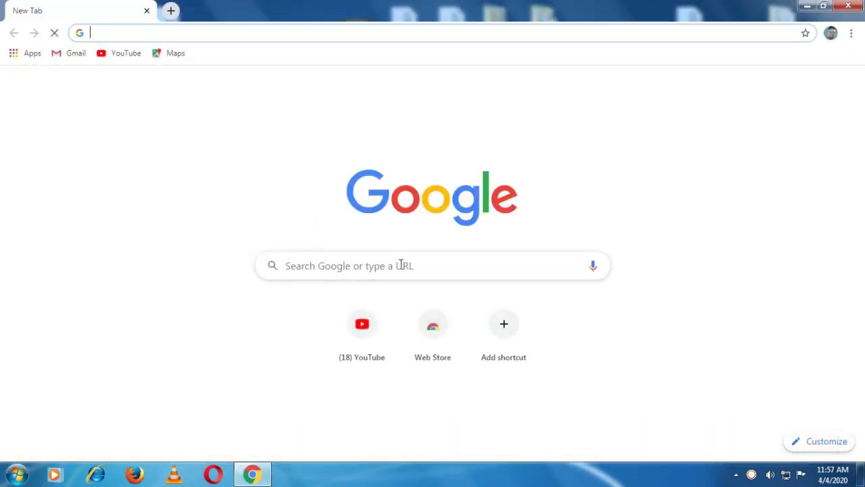
{"action": "left_click", "coordinate": [343, 265]}
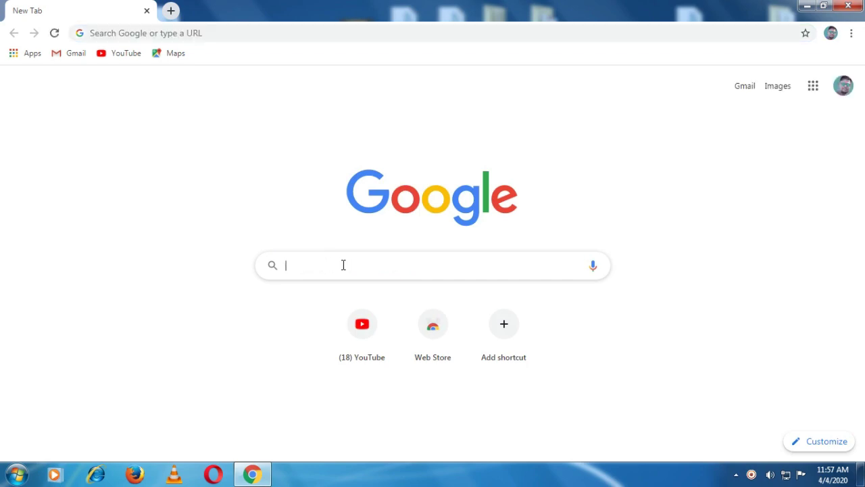
{"action": "type", "text": "ep"}
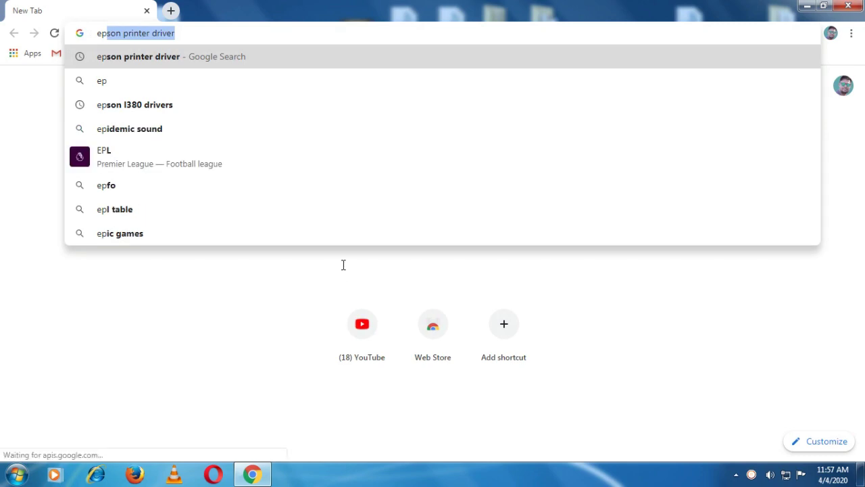
{"action": "type", "text": "son"}
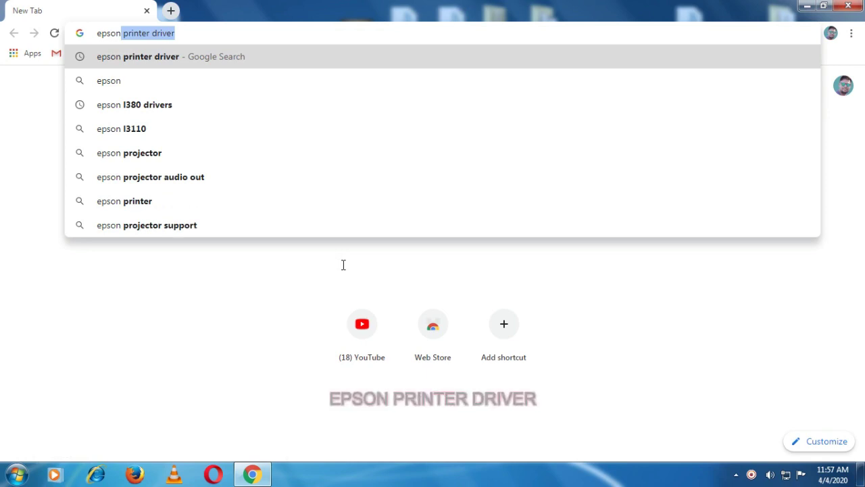
{"action": "type", "text": " pr"}
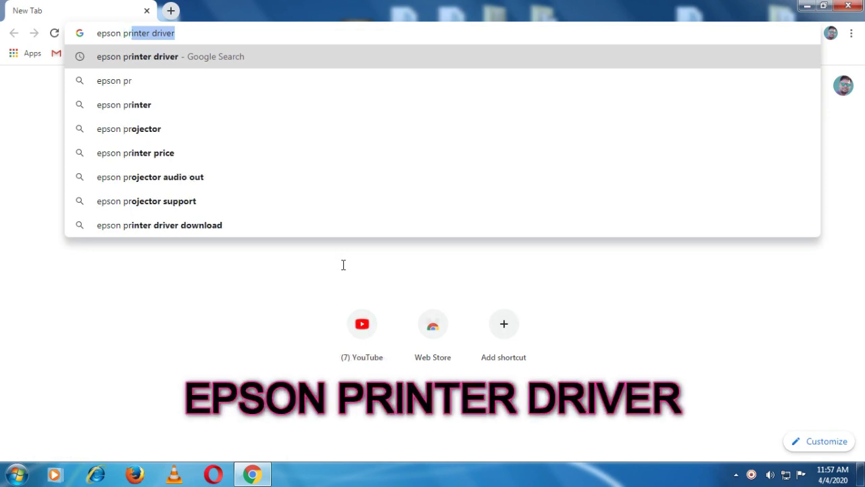
{"action": "type", "text": "inter"}
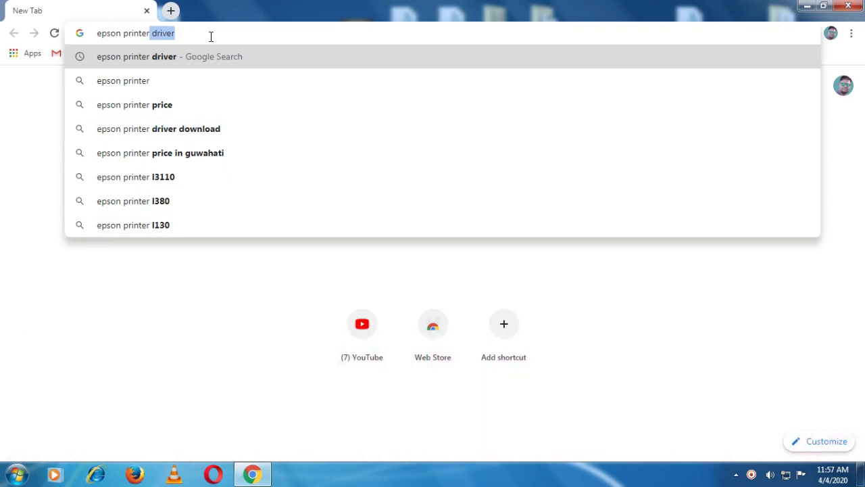
{"action": "key", "text": "Right"}
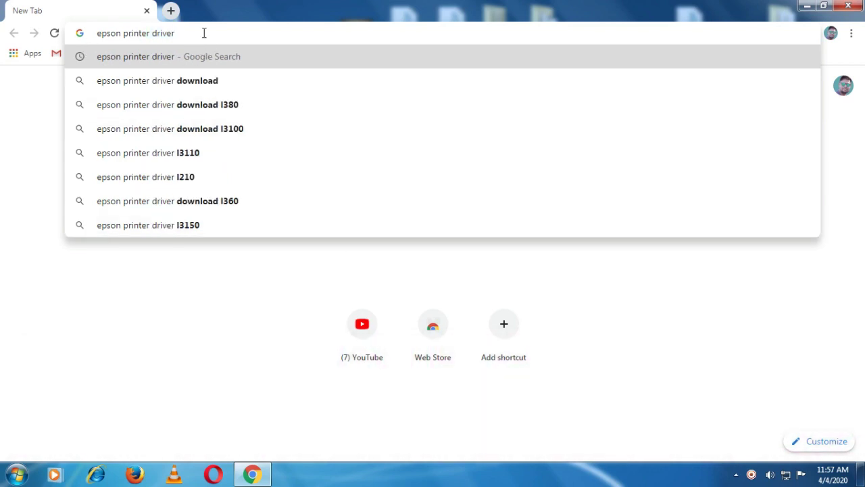
{"action": "key", "text": "Return"}
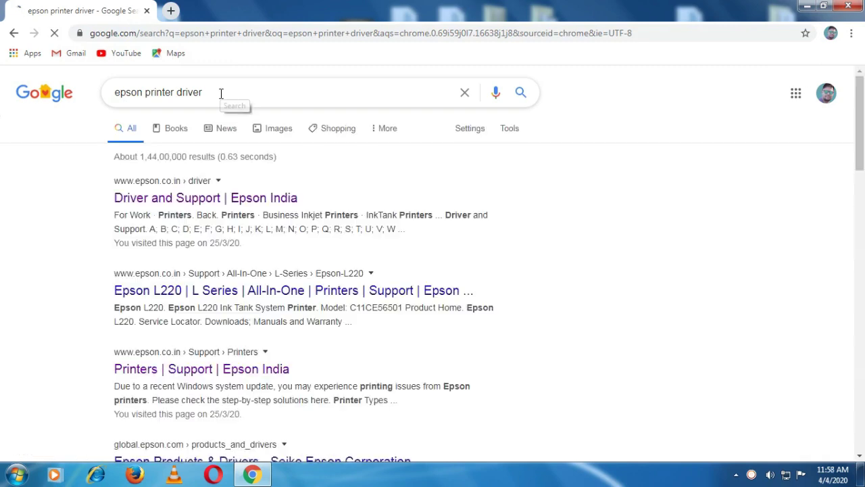
Open the "Printers | Support | Epson India" page from the search results
{"action": "left_click_drag", "start_coordinate": [861, 147], "coordinate": [864, 169]}
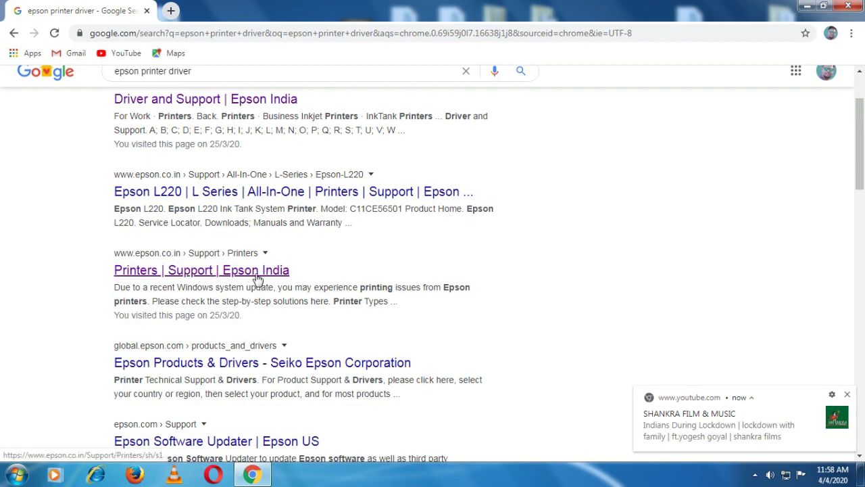
{"action": "left_click_drag", "start_coordinate": [331, 273], "coordinate": [110, 282]}
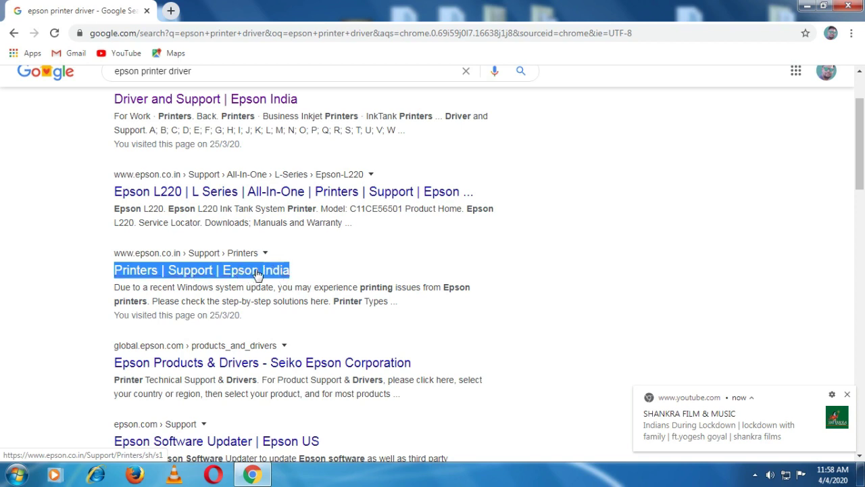
{"action": "scroll", "coordinate": [337, 284], "scroll_direction": "down", "scroll_amount": 1}
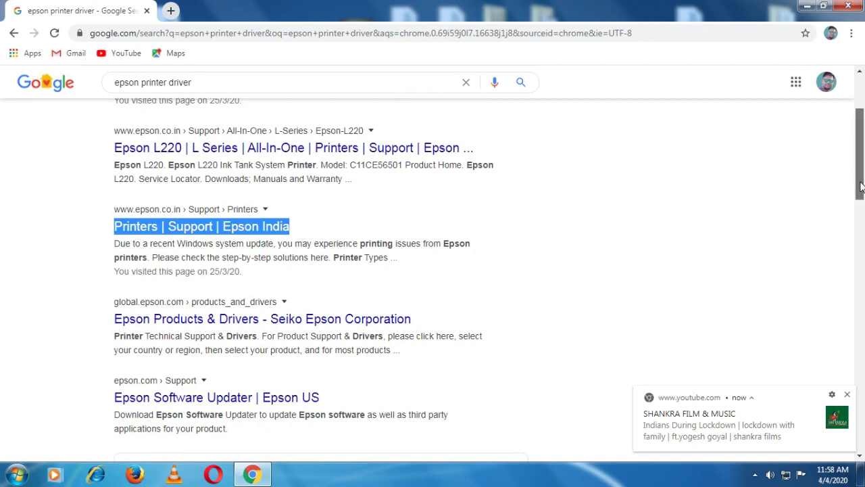
{"action": "left_click_drag", "start_coordinate": [861, 177], "coordinate": [861, 145]}
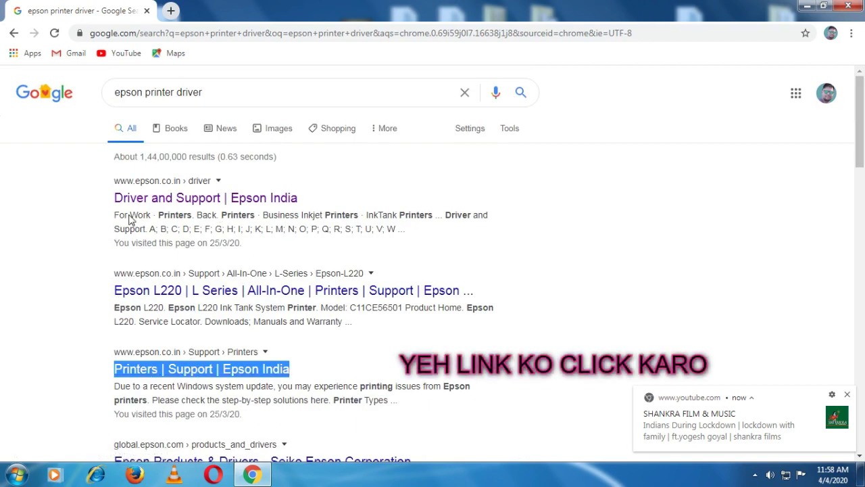
{"action": "left_click", "coordinate": [329, 367]}
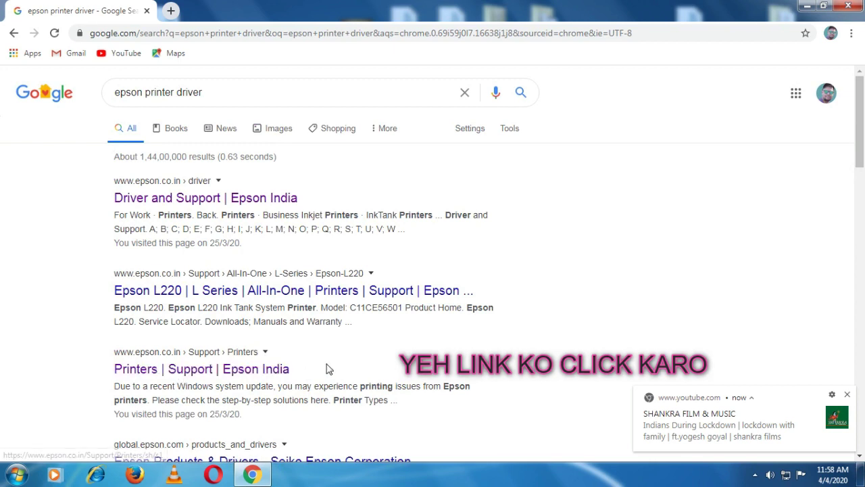
{"action": "left_click", "coordinate": [227, 377]}
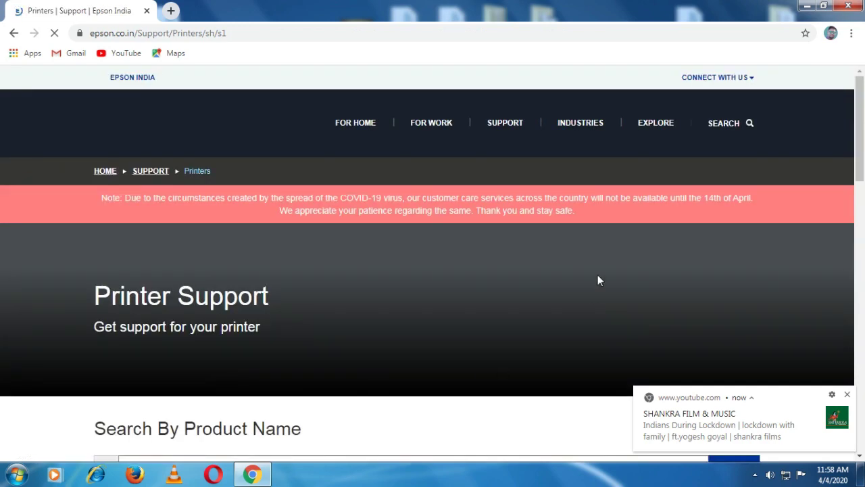
Search the printer support page by product name for 3110 and open the EcoTank L3110 Multifunction InkTank Printer page
{"action": "left_click_drag", "start_coordinate": [860, 156], "coordinate": [860, 195]}
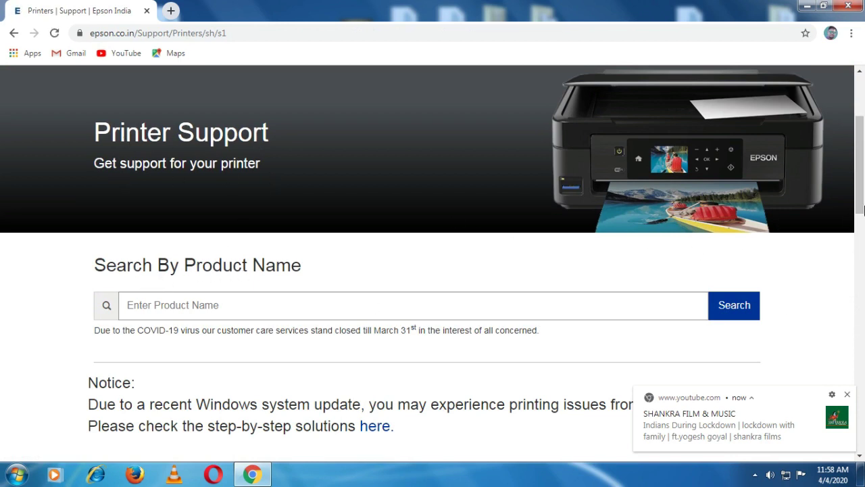
{"action": "left_click_drag", "start_coordinate": [863, 211], "coordinate": [863, 215]}
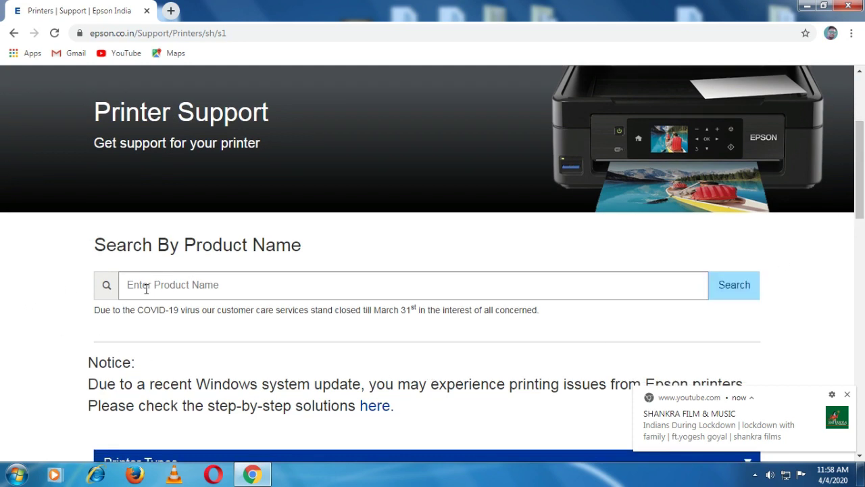
{"action": "left_click", "coordinate": [215, 288]}
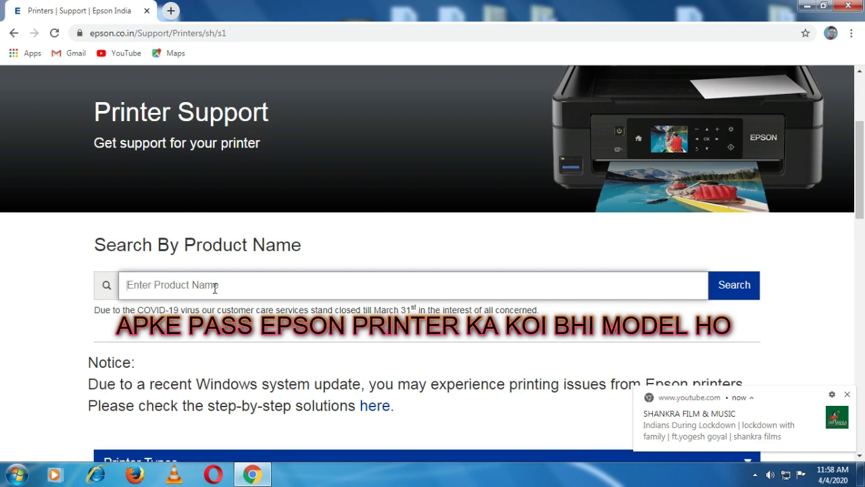
{"action": "type", "text": "2"}
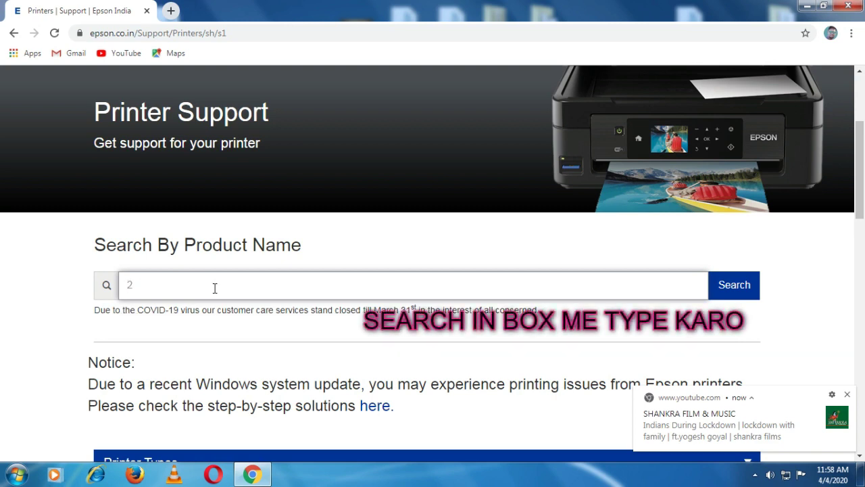
{"action": "key", "text": "BackSpace"}
{"action": "type", "text": "3110"}
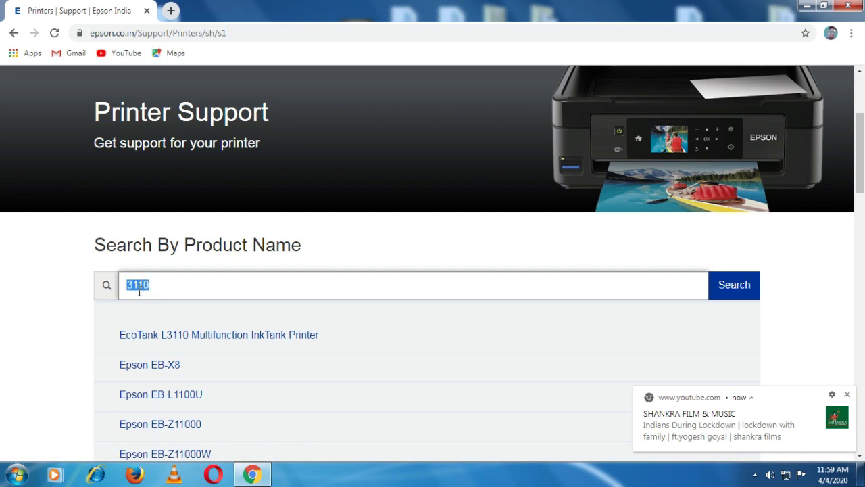
{"action": "left_click", "coordinate": [220, 336]}
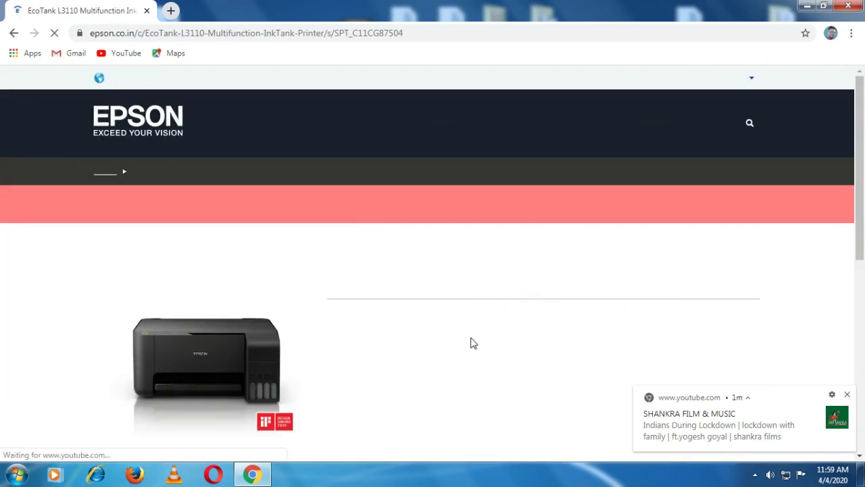
Look through the operating systems offered in the printer's Downloads section
{"action": "left_click_drag", "start_coordinate": [857, 205], "coordinate": [862, 270]}
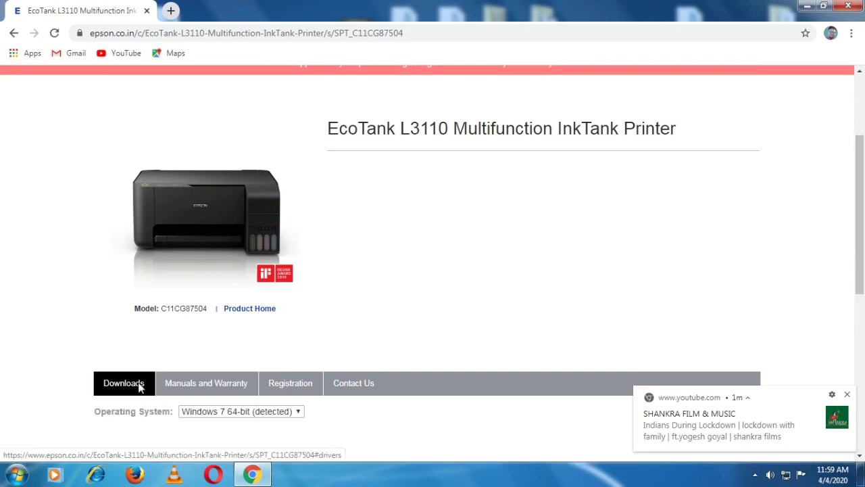
{"action": "scroll", "coordinate": [311, 351], "scroll_direction": "down", "scroll_amount": 1}
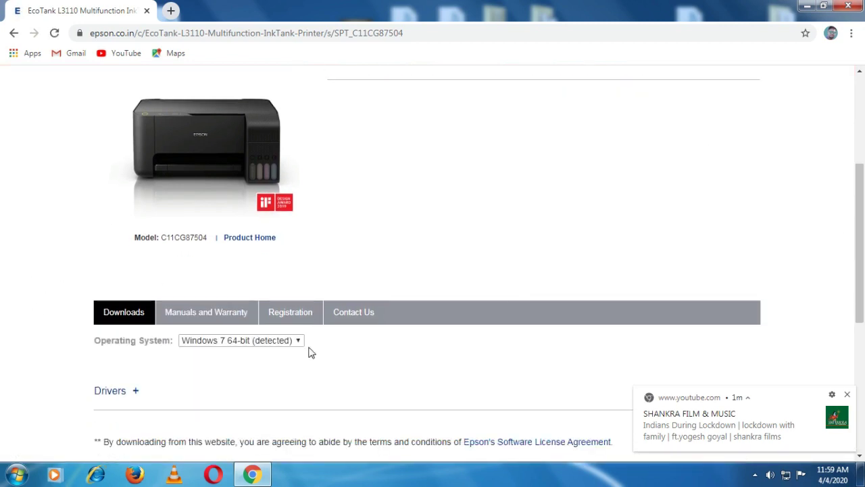
{"action": "left_click", "coordinate": [301, 345]}
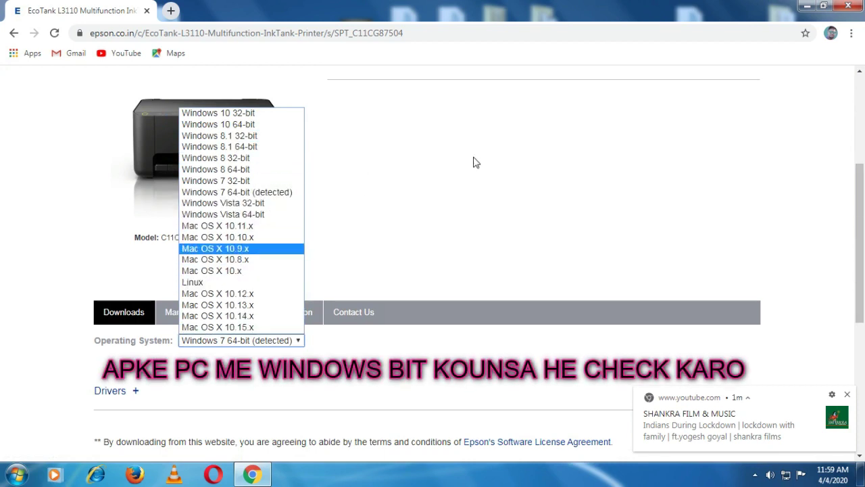
Check the Windows edition and system type in the computer's system properties, and return to the Epson page in Chrome
{"action": "left_click", "coordinate": [804, 6]}
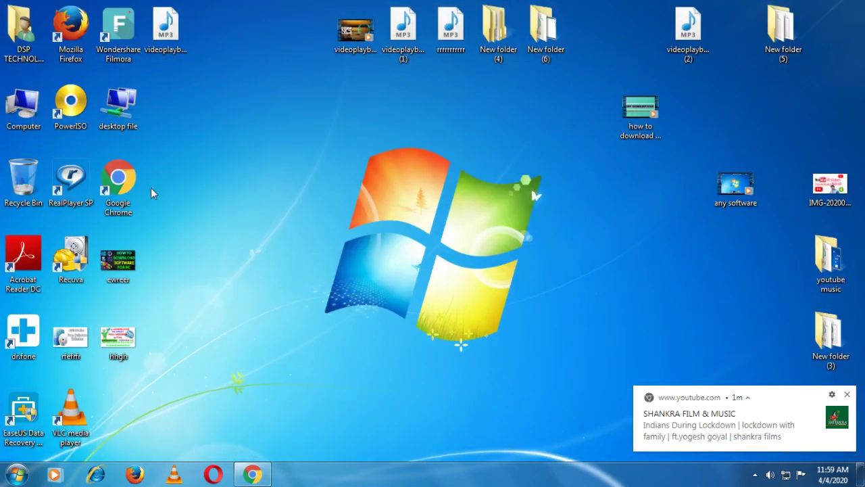
{"action": "right_click", "coordinate": [35, 121]}
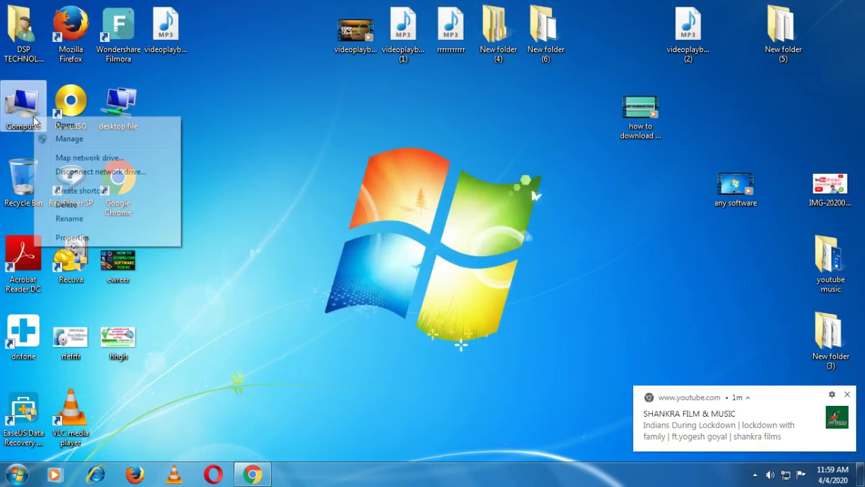
{"action": "left_click", "coordinate": [72, 238]}
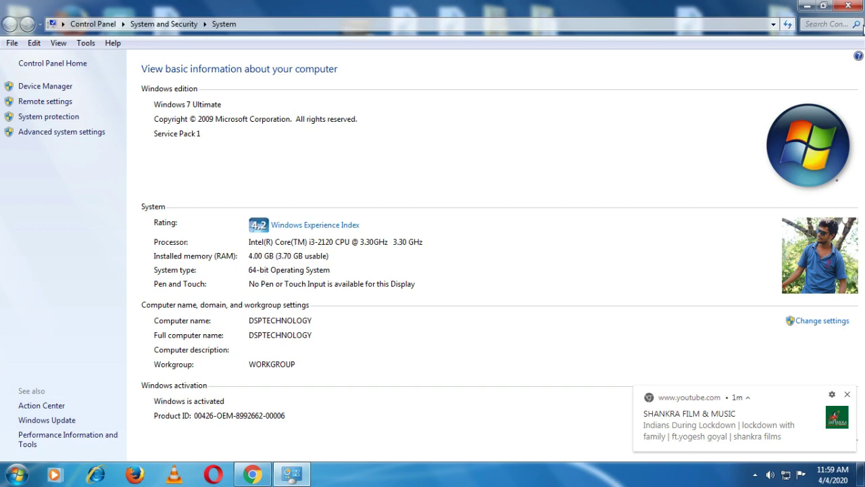
{"action": "left_click", "coordinate": [847, 6]}
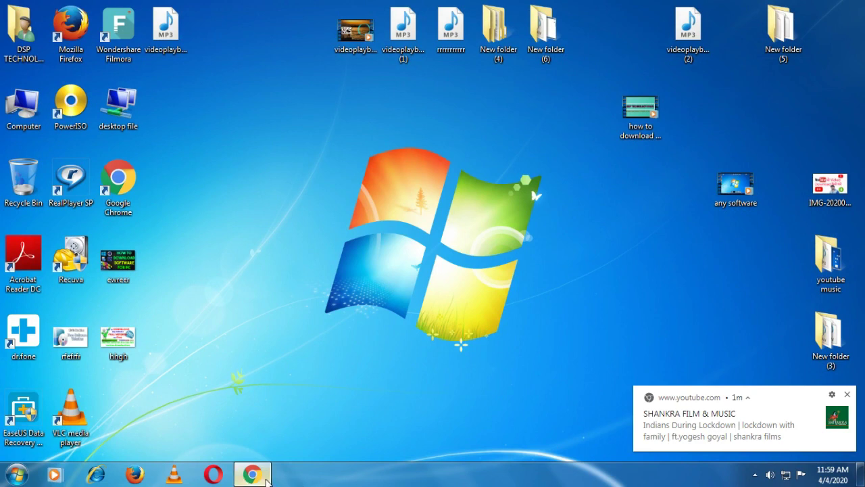
{"action": "left_click", "coordinate": [265, 479]}
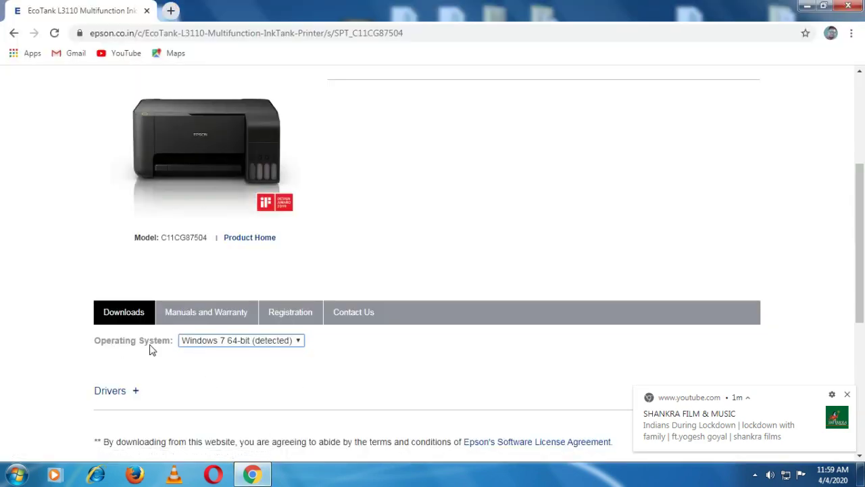
Set the operating system for the L3110 downloads to Windows 7 32-bit
{"action": "left_click", "coordinate": [298, 341]}
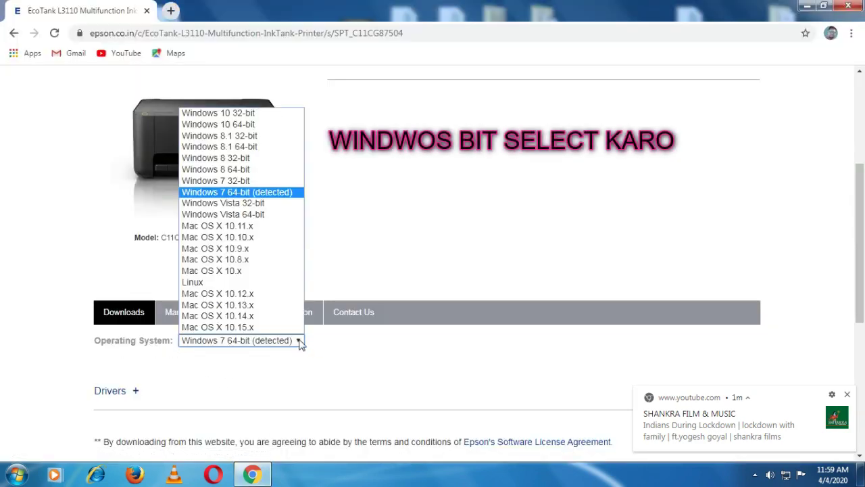
{"action": "left_click", "coordinate": [225, 184]}
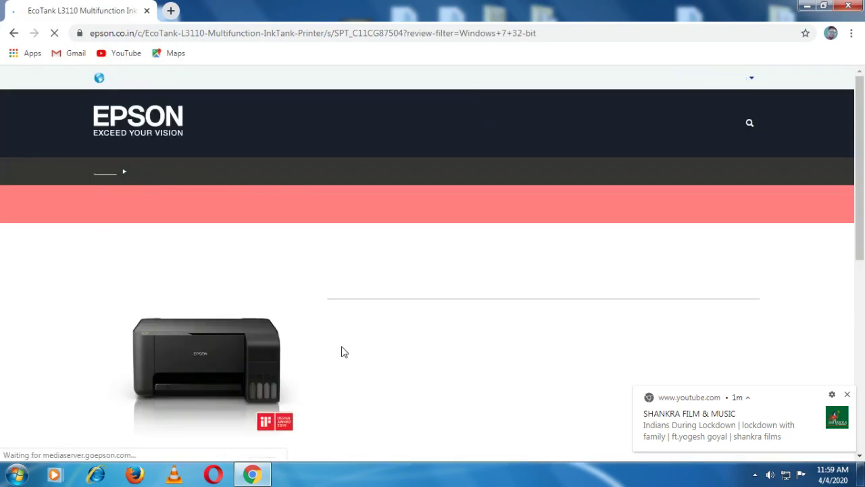
Set the operating system for the L3110 downloads to Windows 7 64-bit (detected)
{"action": "scroll", "coordinate": [321, 346], "scroll_direction": "down", "scroll_amount": 2}
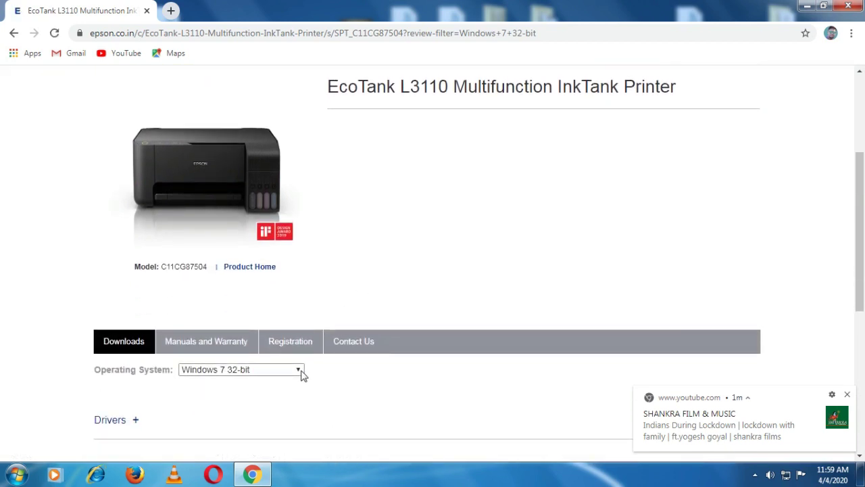
{"action": "left_click", "coordinate": [301, 373]}
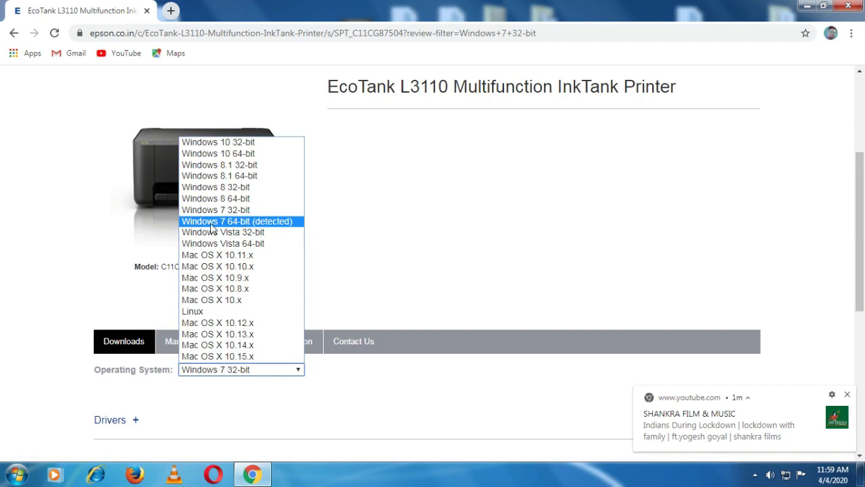
{"action": "left_click", "coordinate": [237, 223]}
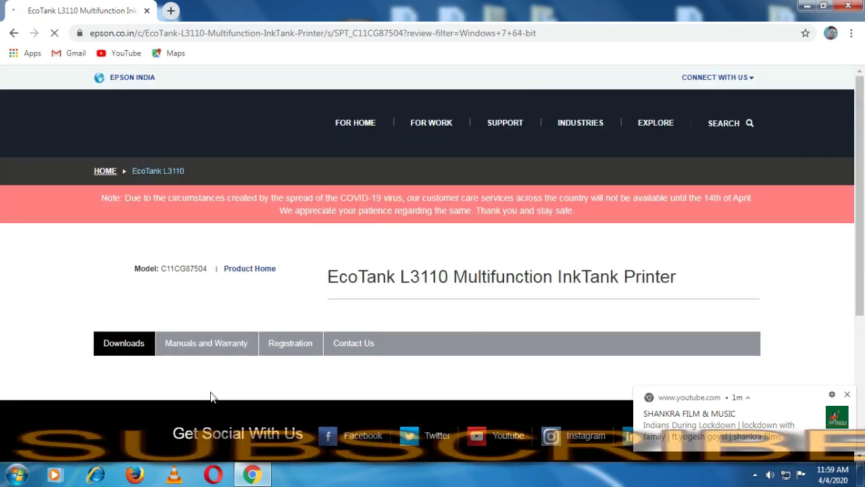
{"action": "scroll", "coordinate": [860, 247], "scroll_direction": "down", "scroll_amount": 2}
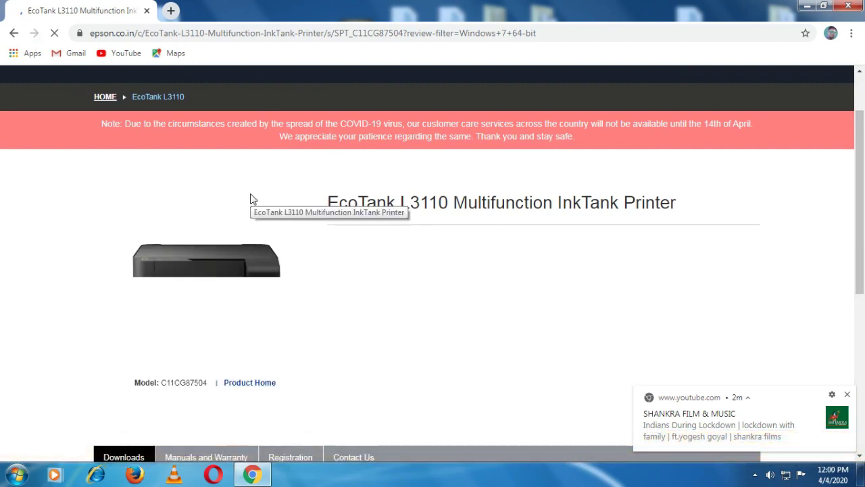
Expand the L3110's Drivers list and open the download page for L3110_windows_x64_Printer Driver 2.62.00(09-2019)
{"action": "scroll", "coordinate": [371, 315], "scroll_direction": "down", "scroll_amount": 1}
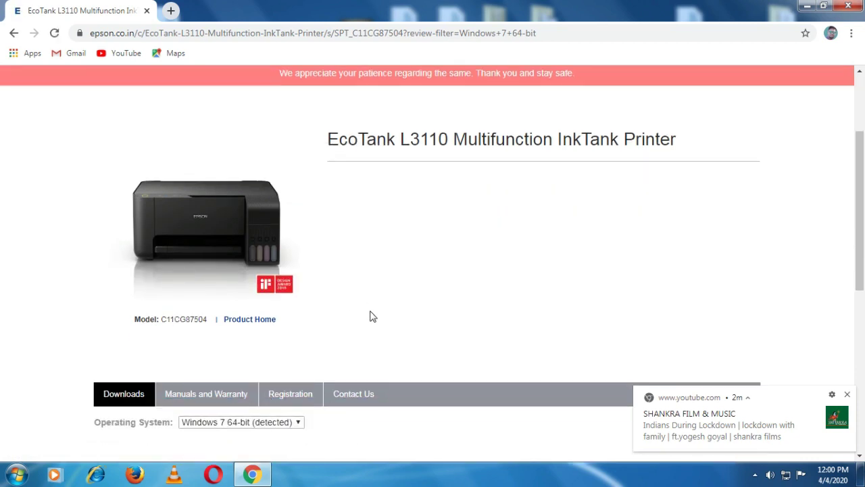
{"action": "scroll", "coordinate": [399, 335], "scroll_direction": "down", "scroll_amount": 2}
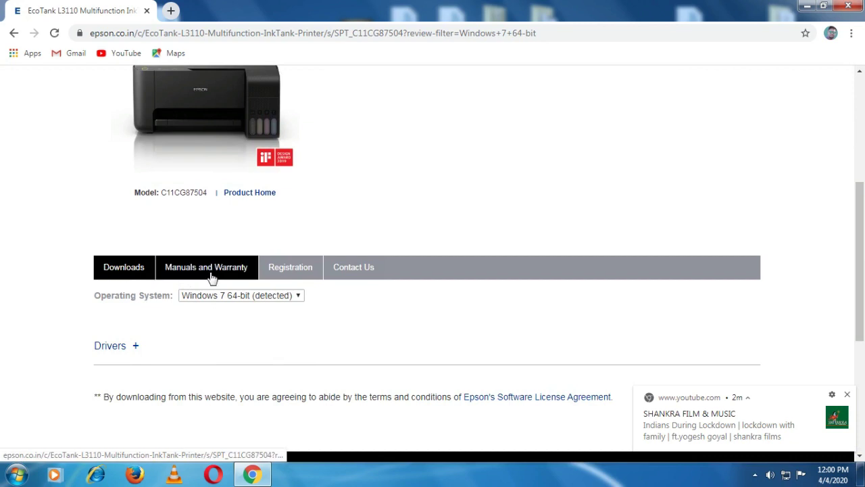
{"action": "left_click", "coordinate": [118, 355]}
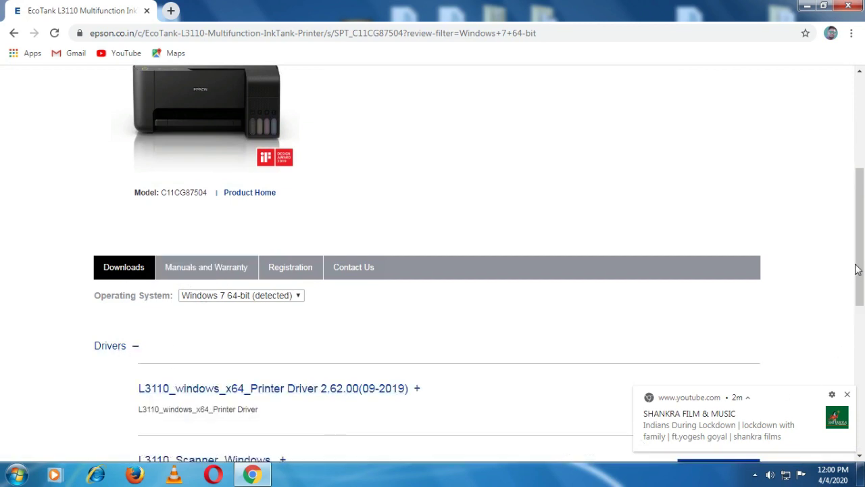
{"action": "scroll", "coordinate": [863, 291], "scroll_direction": "down", "scroll_amount": 2}
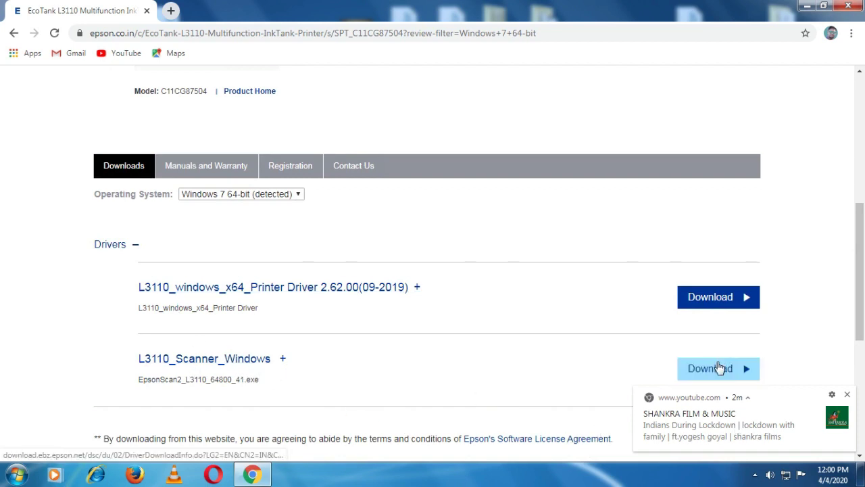
{"action": "left_click", "coordinate": [710, 302]}
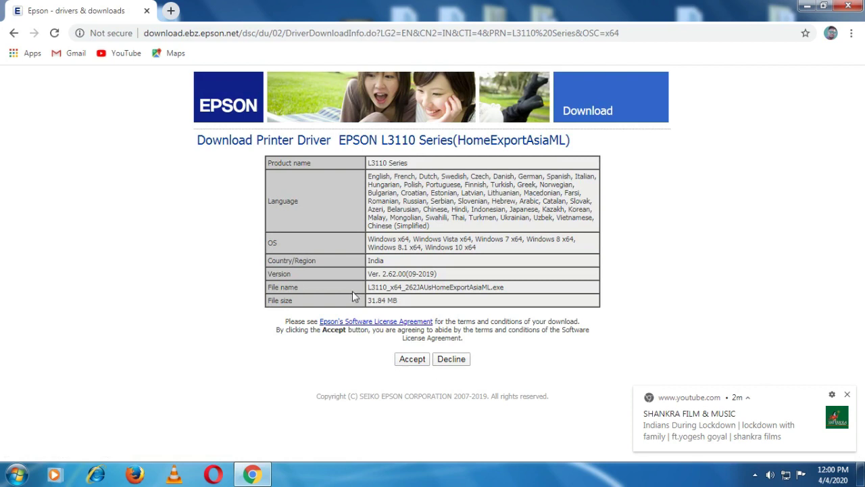
Accept the license terms to start downloading L3110_x64_262JAUsHomeExportAsiaML.exe, and pause the download
{"action": "left_click_drag", "start_coordinate": [513, 291], "coordinate": [371, 299]}
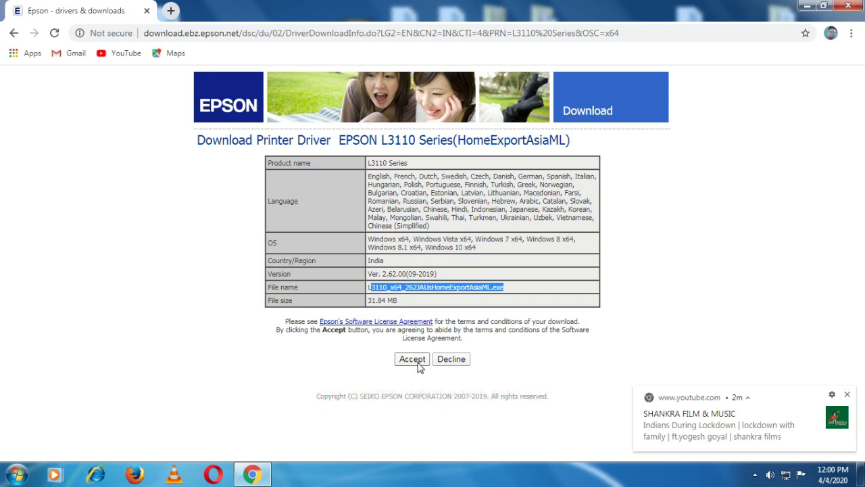
{"action": "left_click", "coordinate": [495, 379]}
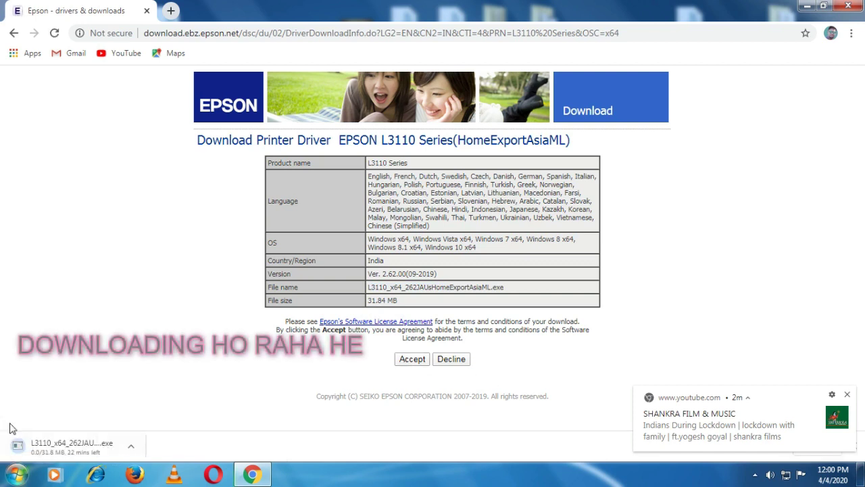
{"action": "left_click", "coordinate": [128, 449]}
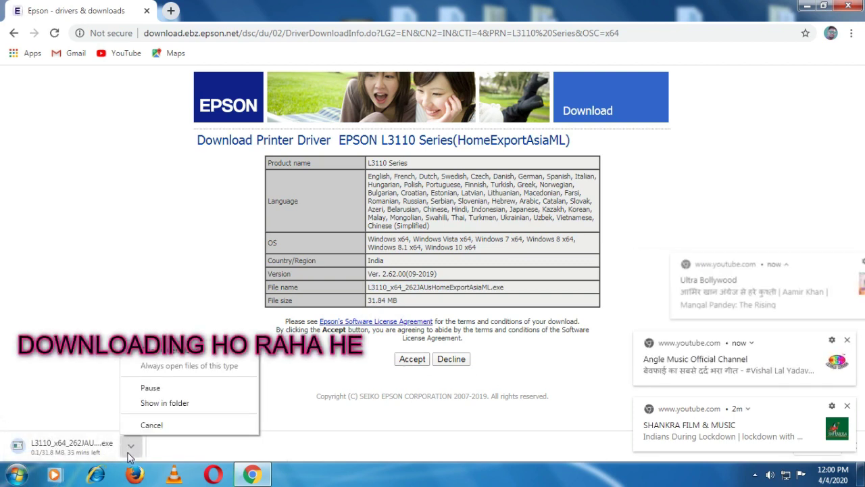
{"action": "left_click", "coordinate": [149, 388]}
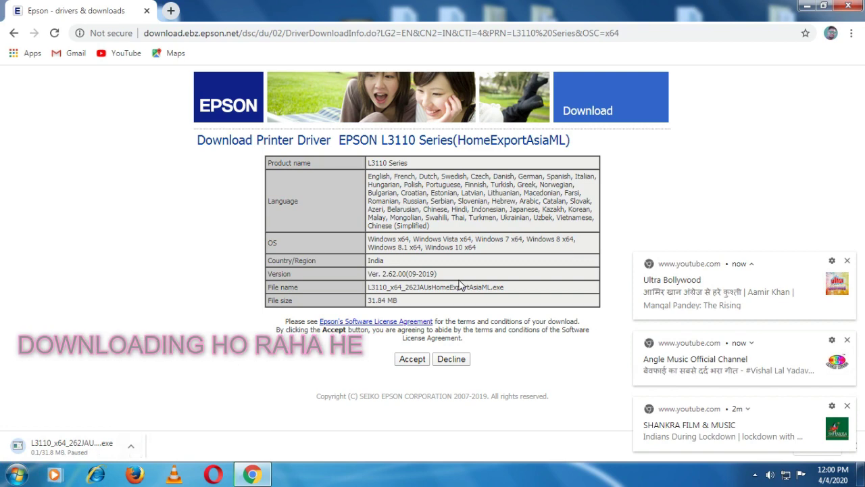
Return to the L3110 support page and dismiss the Ultra Bollywood and Angle Music YouTube notifications
{"action": "left_click", "coordinate": [12, 33]}
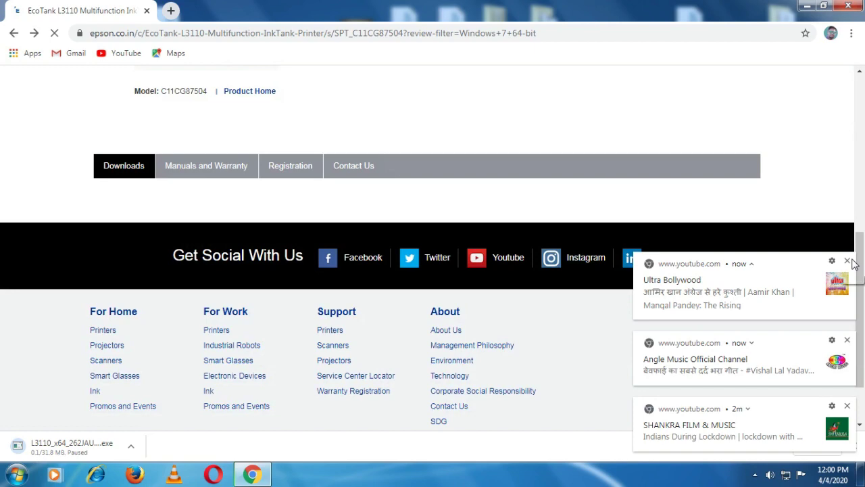
{"action": "left_click", "coordinate": [848, 261]}
{"action": "left_click", "coordinate": [846, 340]}
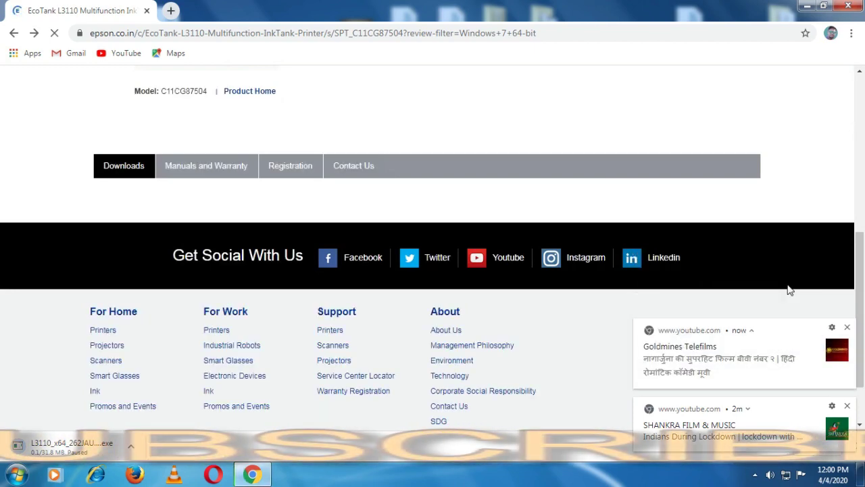
Expand the L3110's Drivers list again and review the printer and scanner driver downloads
{"action": "scroll", "coordinate": [787, 277], "scroll_direction": "down", "scroll_amount": 1}
{"action": "scroll", "coordinate": [786, 258], "scroll_direction": "up", "scroll_amount": 3}
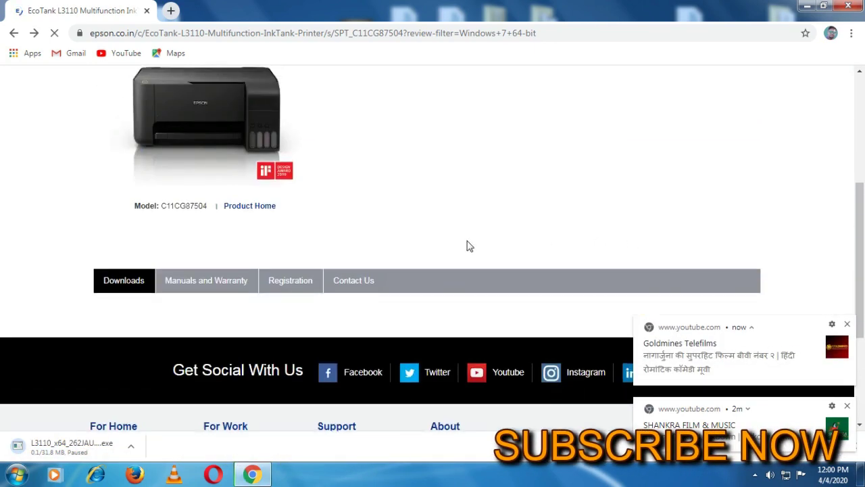
{"action": "scroll", "coordinate": [527, 279], "scroll_direction": "down", "scroll_amount": 2}
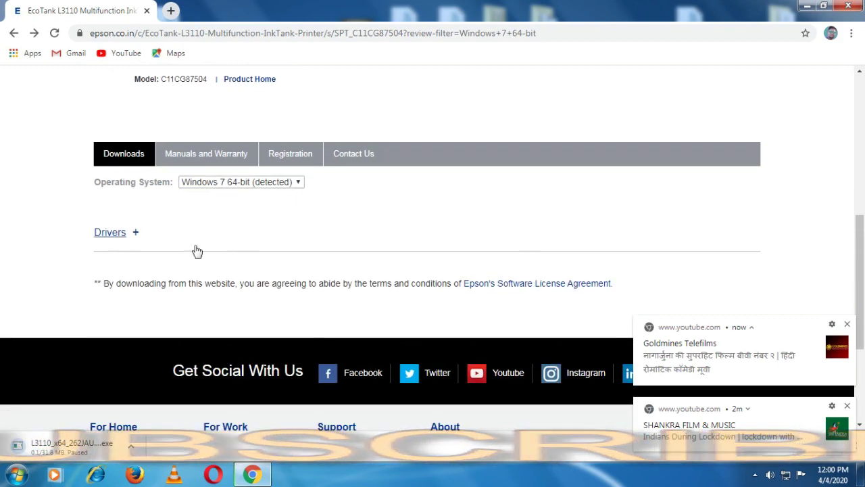
{"action": "left_click", "coordinate": [133, 233]}
{"action": "scroll", "coordinate": [750, 284], "scroll_direction": "down", "scroll_amount": 2}
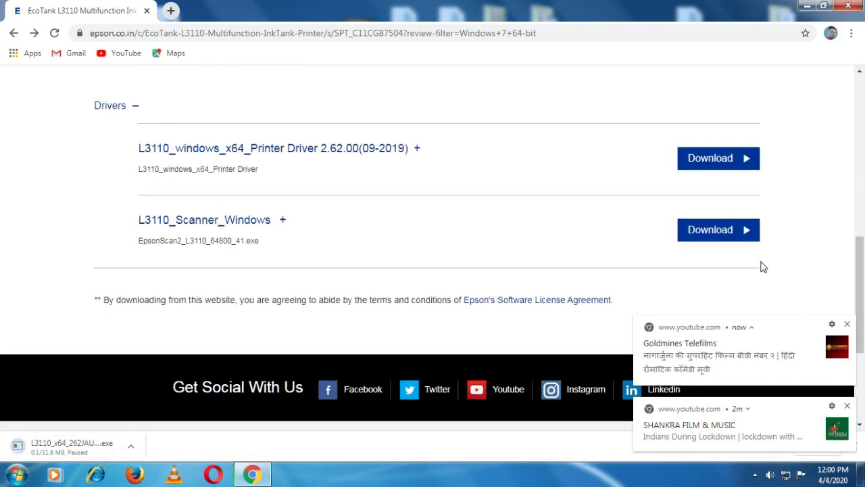
{"action": "scroll", "coordinate": [478, 222], "scroll_direction": "up", "scroll_amount": 2}
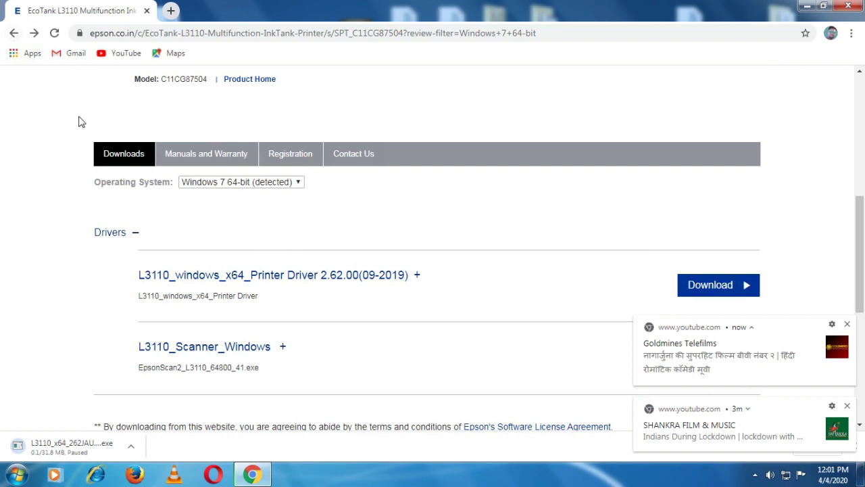
Go back to Epson's printer support page, search for product 220 and open the Epson L220 support page
{"action": "left_click", "coordinate": [11, 34]}
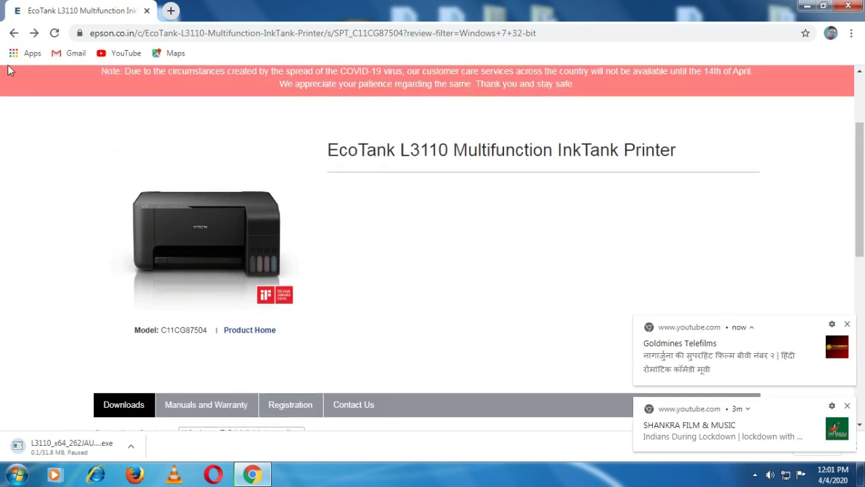
{"action": "left_click", "coordinate": [16, 37]}
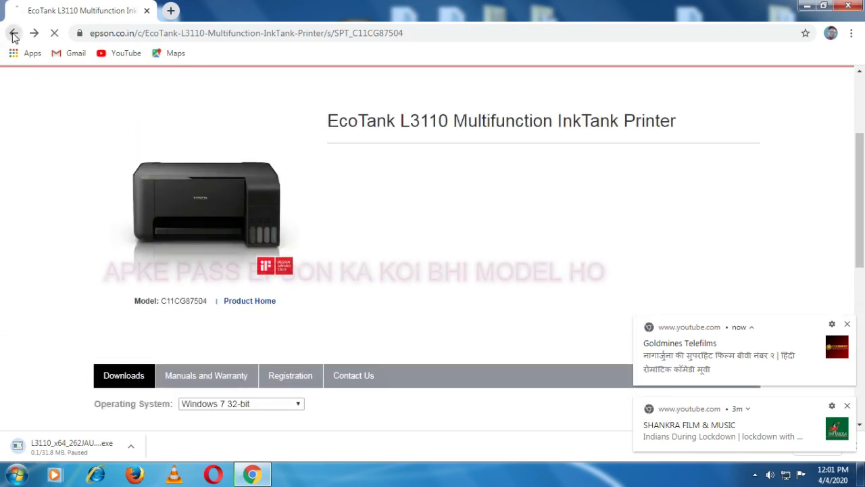
{"action": "left_click", "coordinate": [12, 36]}
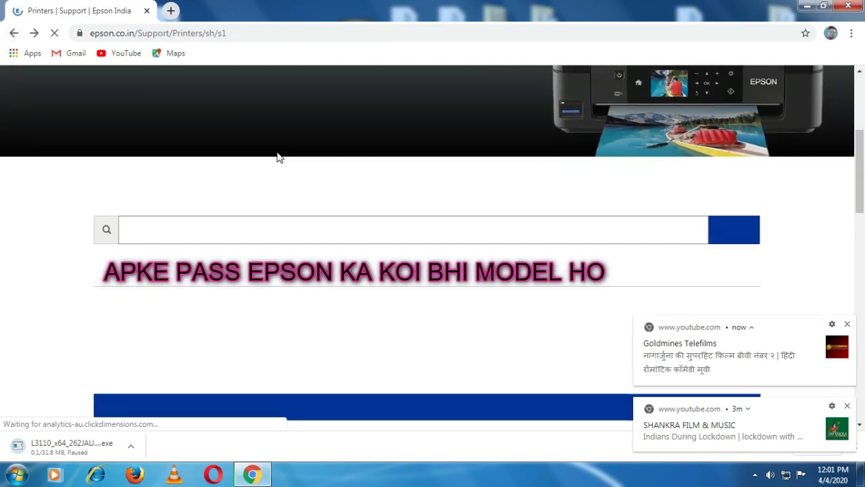
{"action": "left_click", "coordinate": [181, 227]}
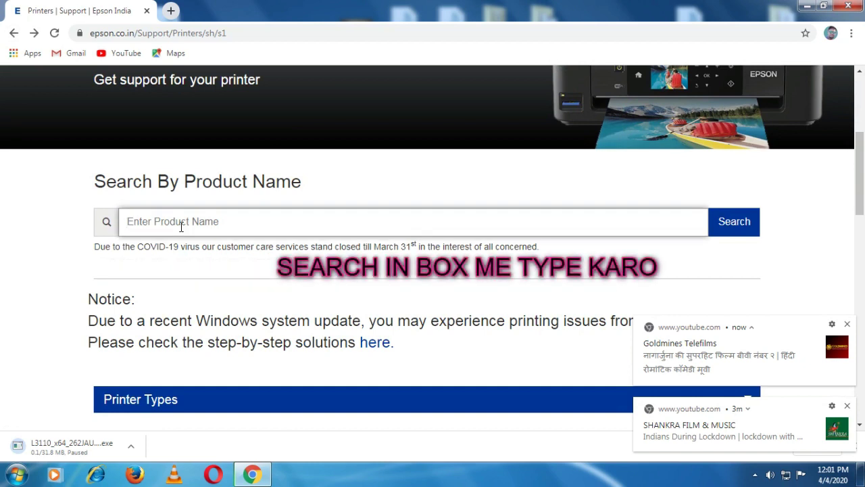
{"action": "type", "text": "220"}
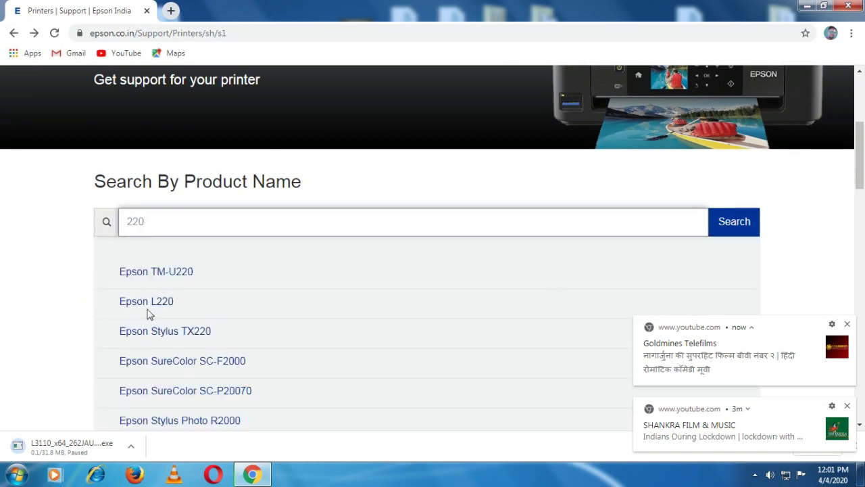
{"action": "left_click", "coordinate": [166, 309]}
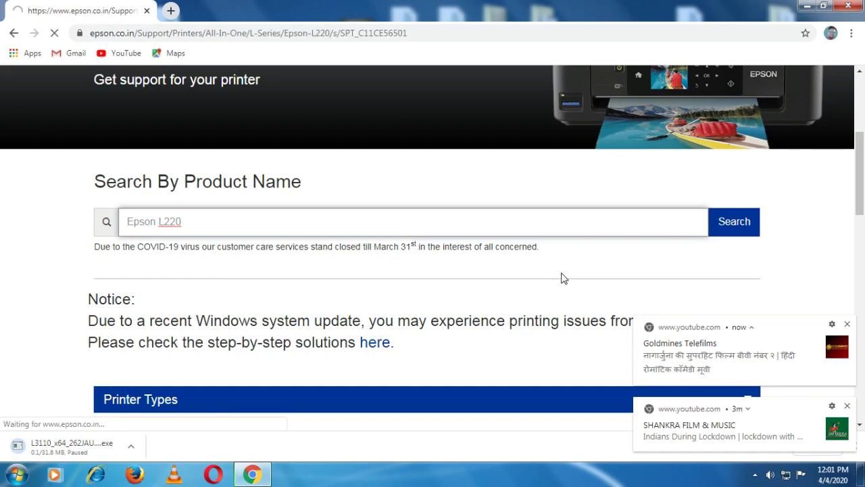
Look through the operating systems offered in the Epson L220's Downloads section
{"action": "scroll", "coordinate": [629, 263], "scroll_direction": "down", "scroll_amount": 2}
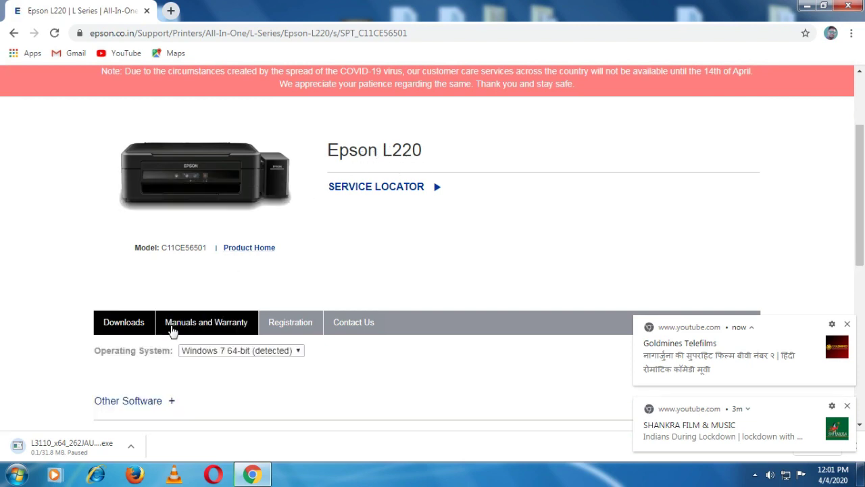
{"action": "left_click", "coordinate": [301, 353]}
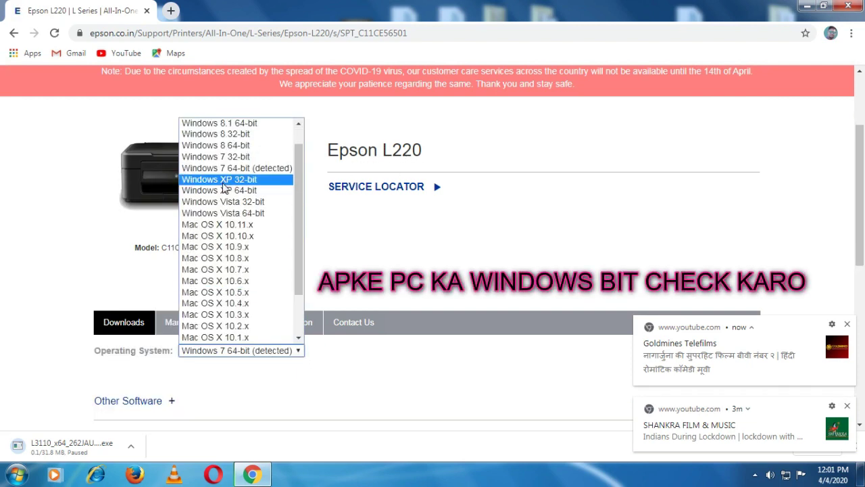
{"action": "left_click", "coordinate": [806, 6]}
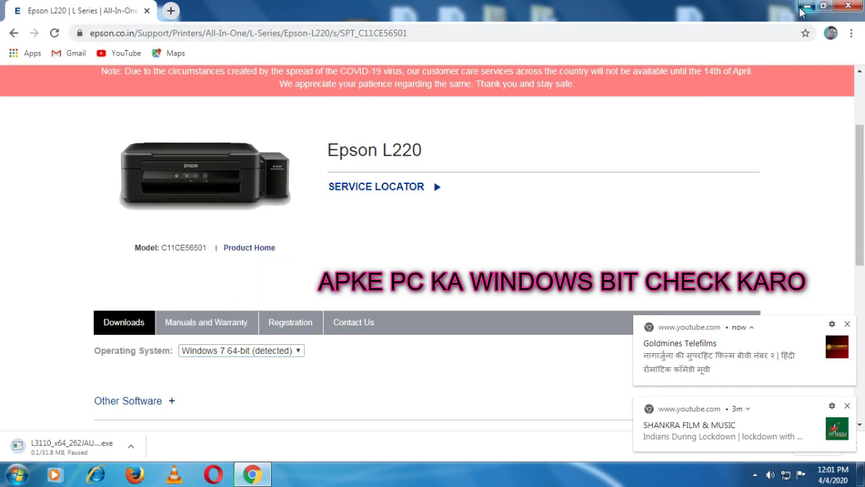
Check the Windows edition and system type in the computer's system properties, and return to the Epson L220 page in Chrome
{"action": "left_click", "coordinate": [806, 6]}
{"action": "right_click", "coordinate": [34, 121]}
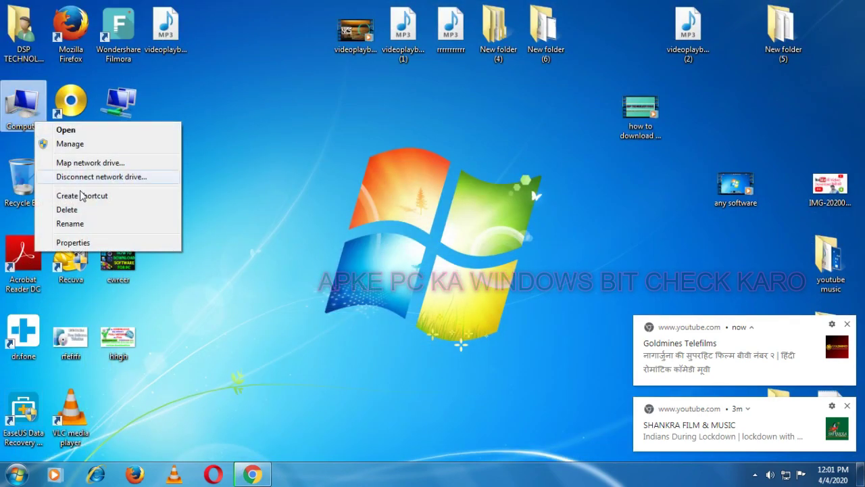
{"action": "left_click", "coordinate": [72, 242]}
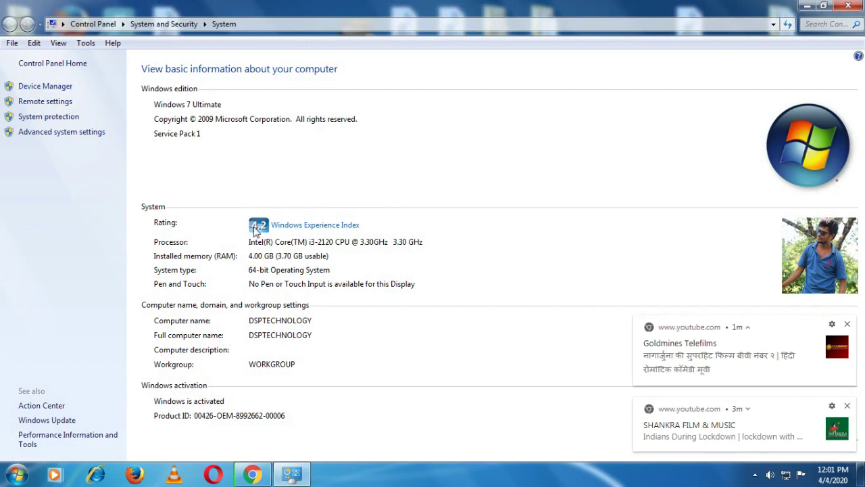
{"action": "left_click", "coordinate": [808, 7]}
{"action": "left_click", "coordinate": [258, 475]}
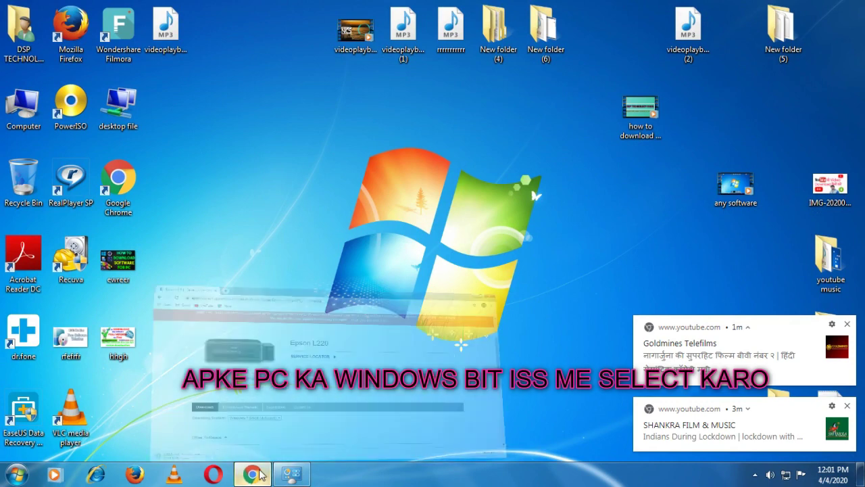
Set the operating system for the L220 downloads to Windows 7 64-bit (detected) and expand the Drivers list
{"action": "left_click", "coordinate": [302, 350]}
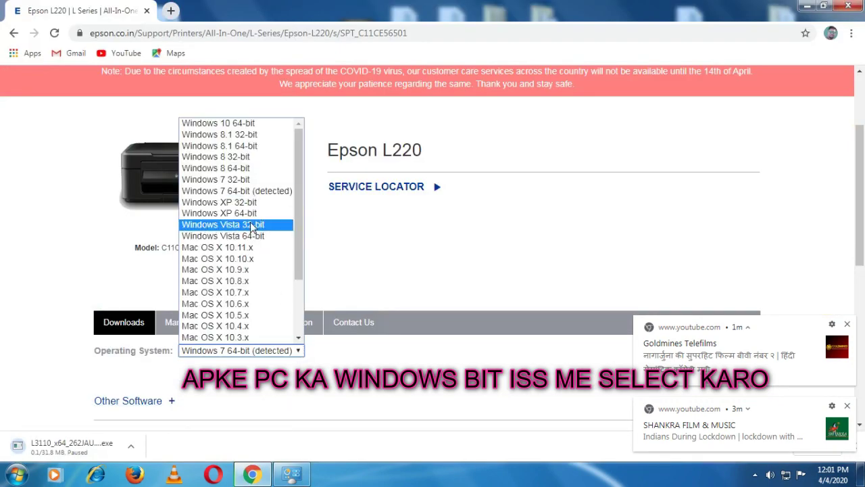
{"action": "left_click", "coordinate": [279, 192]}
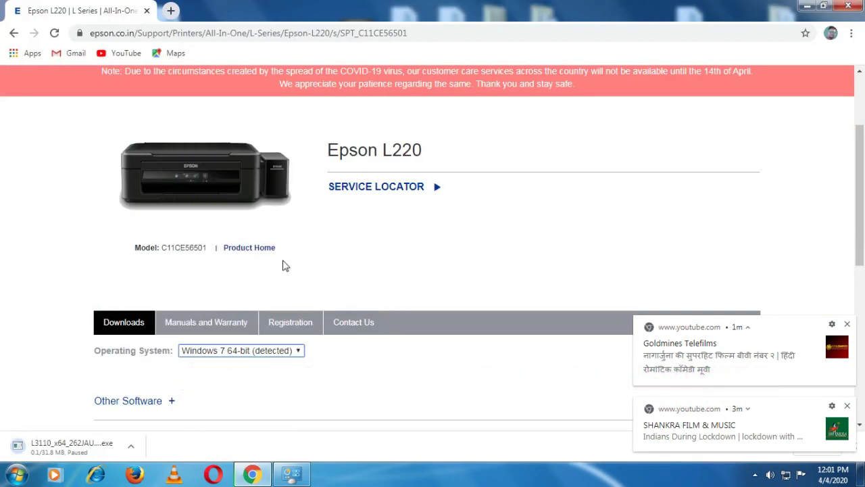
{"action": "scroll", "coordinate": [209, 345], "scroll_direction": "down", "scroll_amount": 1}
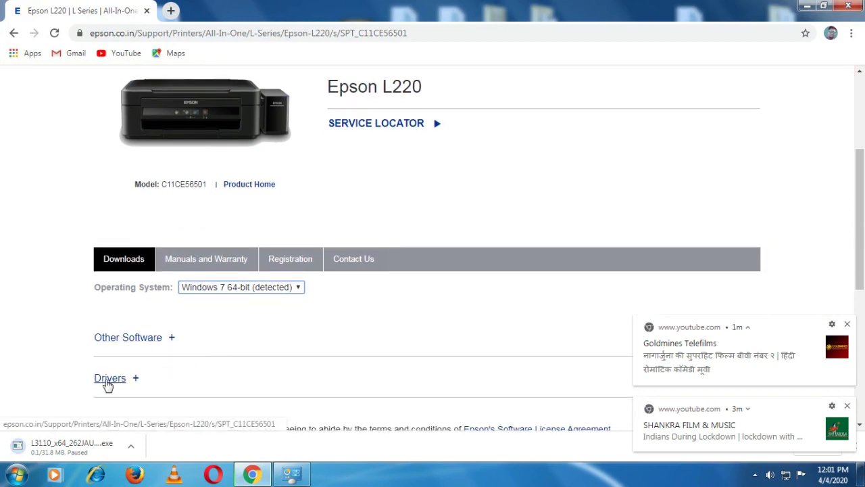
{"action": "scroll", "coordinate": [183, 376], "scroll_direction": "down", "scroll_amount": 1}
{"action": "left_click", "coordinate": [118, 325]}
{"action": "scroll", "coordinate": [288, 323], "scroll_direction": "down", "scroll_amount": 2}
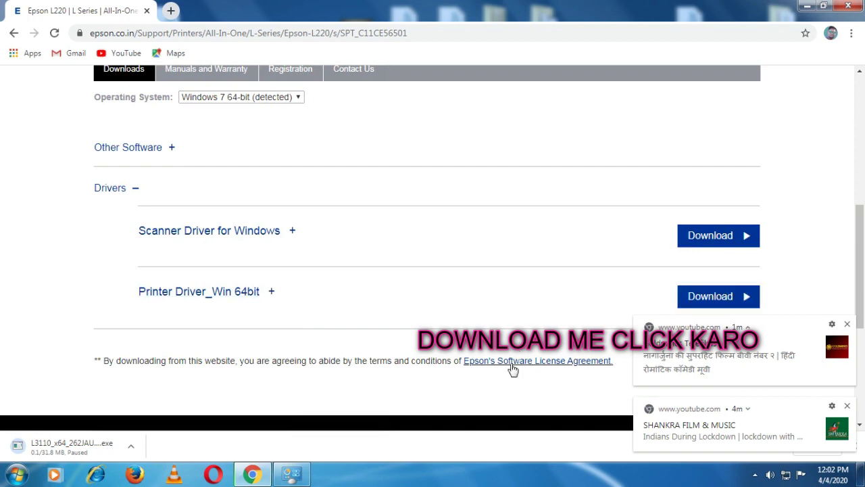
View the download pages of the L220's Printer Driver_Win 64bit and Scanner Driver for Windows, closing each one after viewing
{"action": "left_click", "coordinate": [712, 297]}
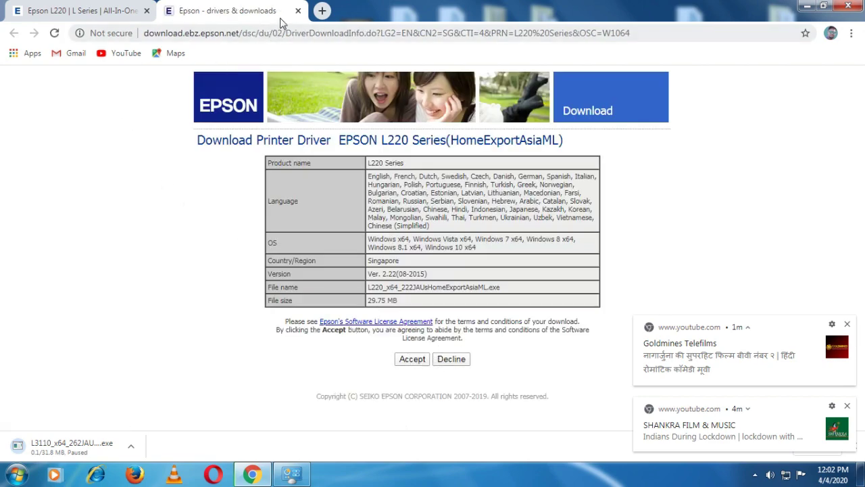
{"action": "left_click", "coordinate": [298, 11]}
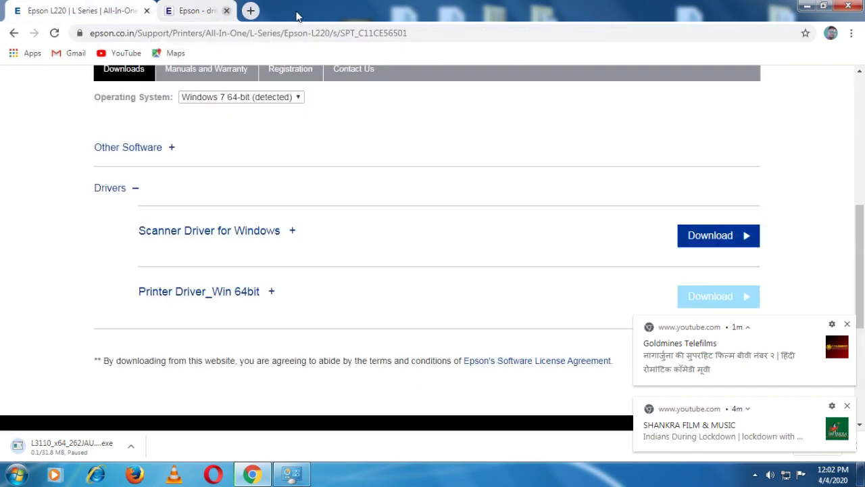
{"action": "left_click", "coordinate": [691, 245]}
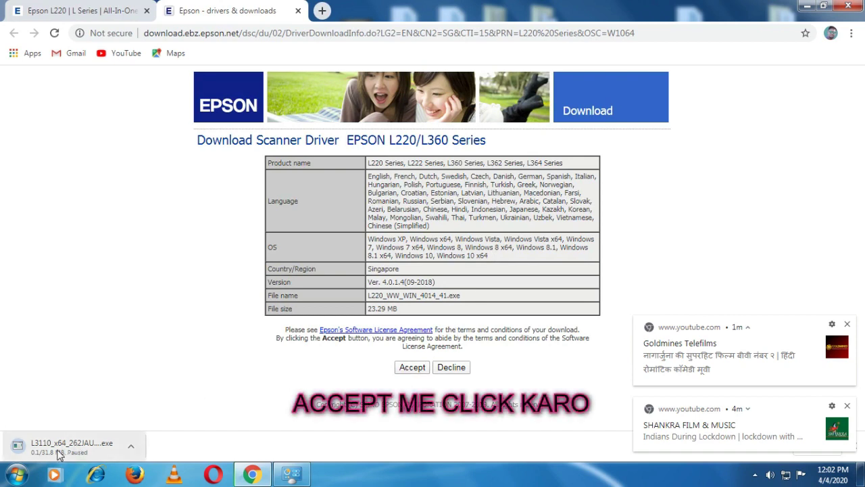
{"action": "left_click", "coordinate": [297, 11]}
{"action": "scroll", "coordinate": [304, 195], "scroll_direction": "up", "scroll_amount": 4}
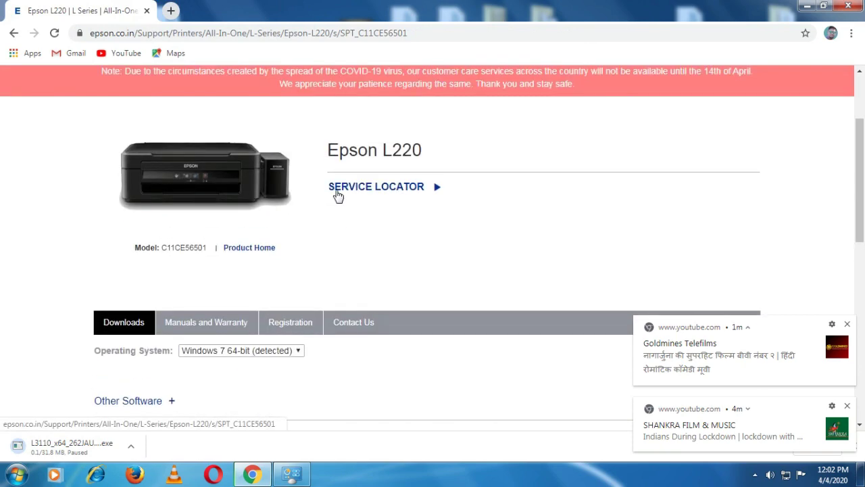
Go back from the Epson L220 page to the printer support page and exit Chrome despite the download in progress
{"action": "scroll", "coordinate": [338, 195], "scroll_direction": "up", "scroll_amount": 1}
{"action": "left_click", "coordinate": [13, 33]}
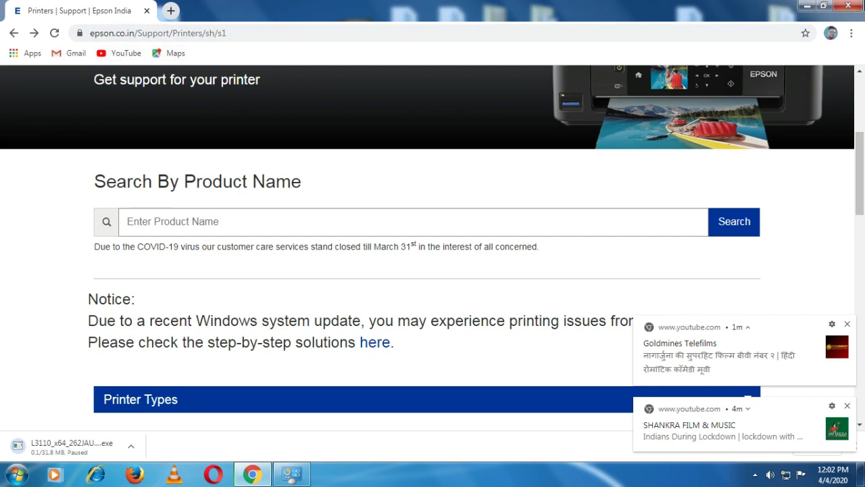
{"action": "left_click", "coordinate": [853, 6]}
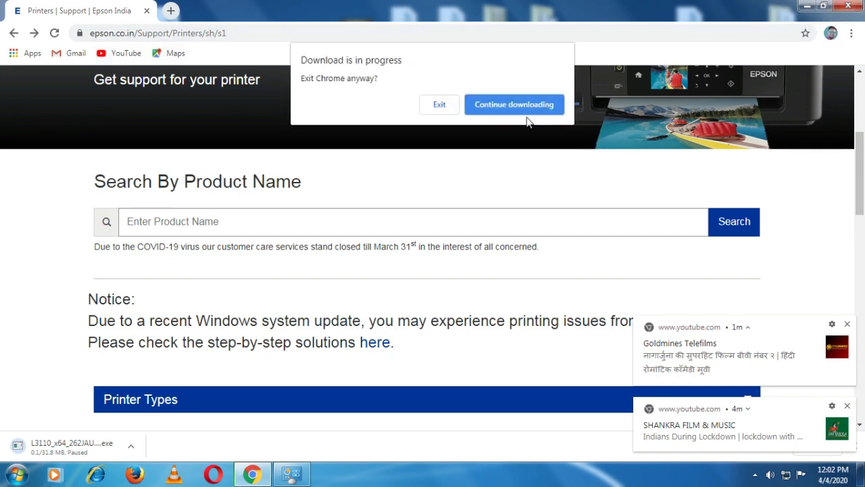
{"action": "left_click", "coordinate": [448, 106]}
Refresh the desktop and dismiss the two YouTube notifications
{"action": "right_click", "coordinate": [379, 154]}
{"action": "left_click", "coordinate": [425, 193]}
{"action": "left_click", "coordinate": [847, 324]}
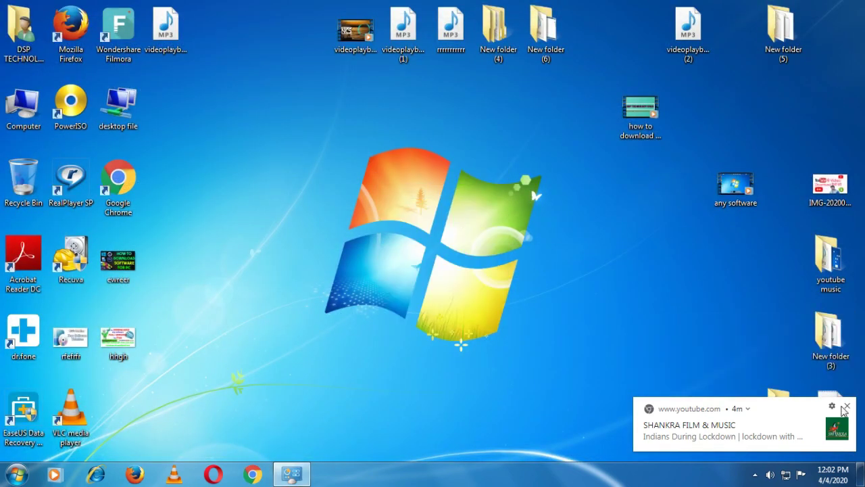
{"action": "left_click", "coordinate": [847, 406]}
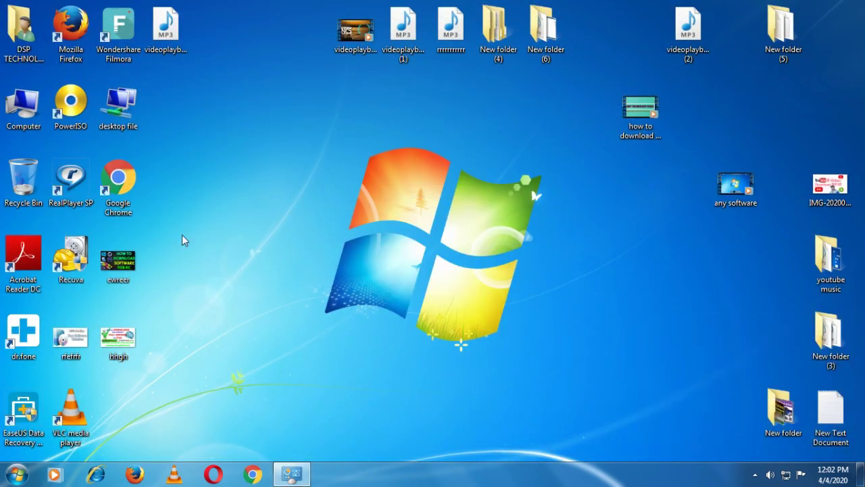
Open Google Chrome from the desktop and search Google for "canon printer driver"
{"action": "right_click", "coordinate": [114, 188]}
{"action": "left_click", "coordinate": [160, 197]}
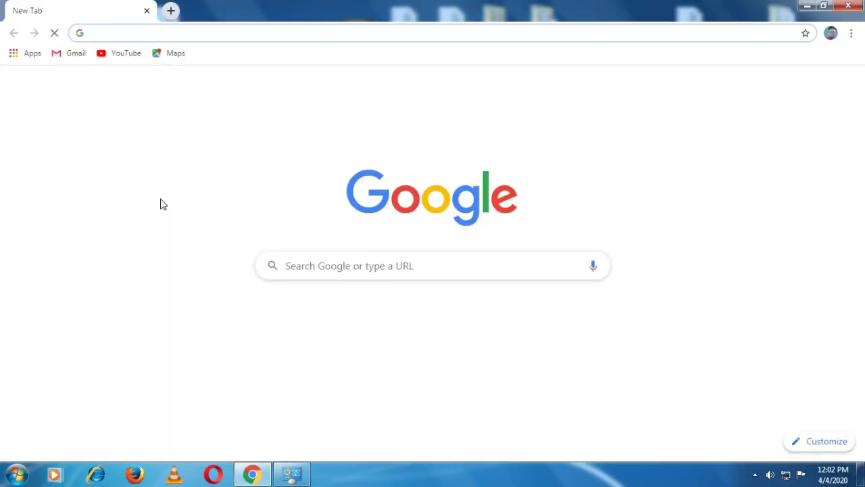
{"action": "left_click", "coordinate": [298, 265]}
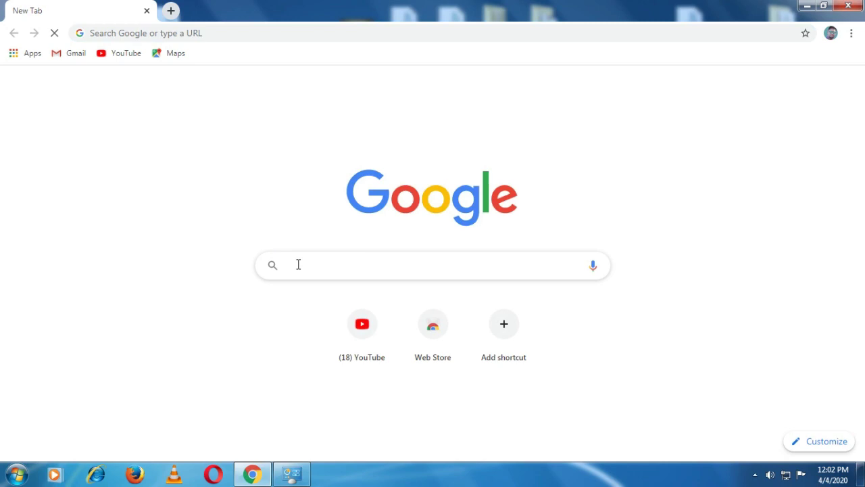
{"action": "type", "text": "cano"}
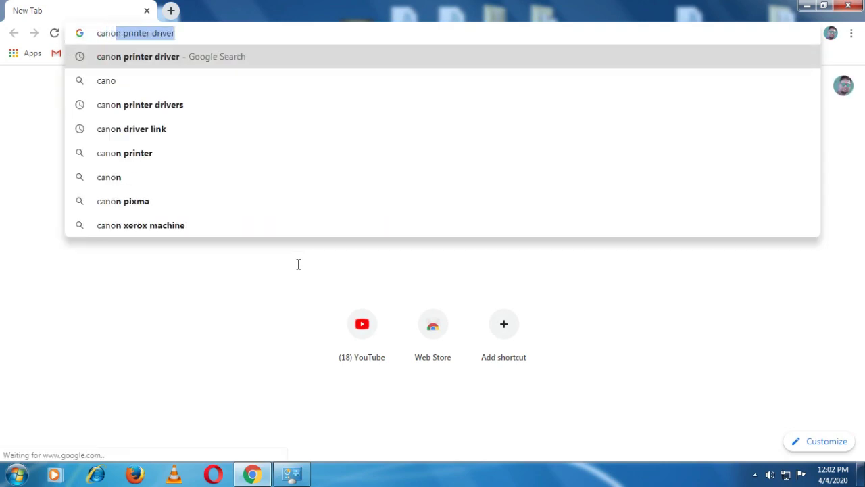
{"action": "type", "text": "n "}
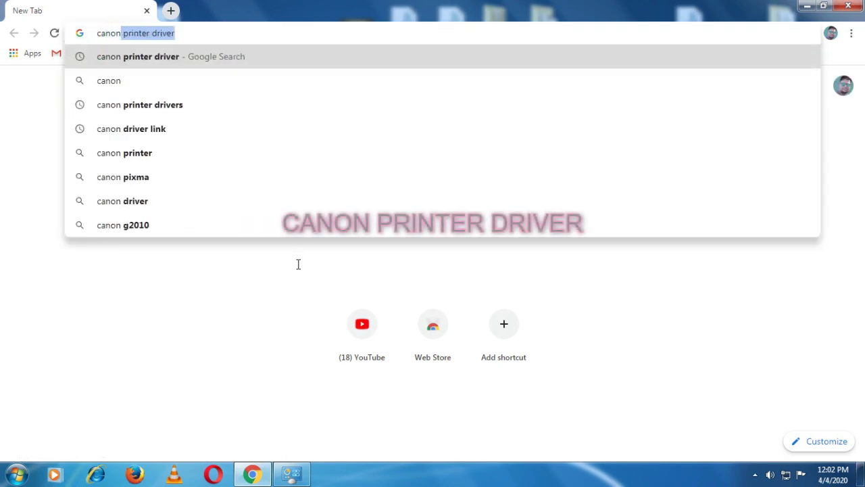
{"action": "type", "text": "pr"}
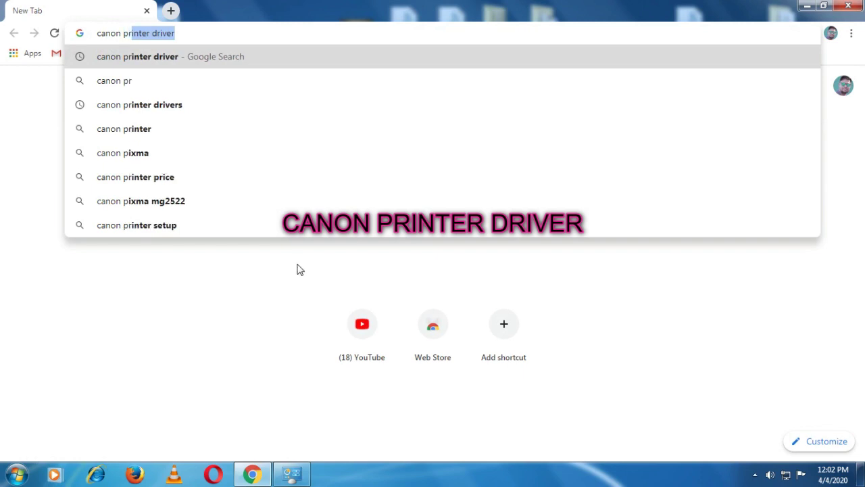
{"action": "type", "text": "inter"}
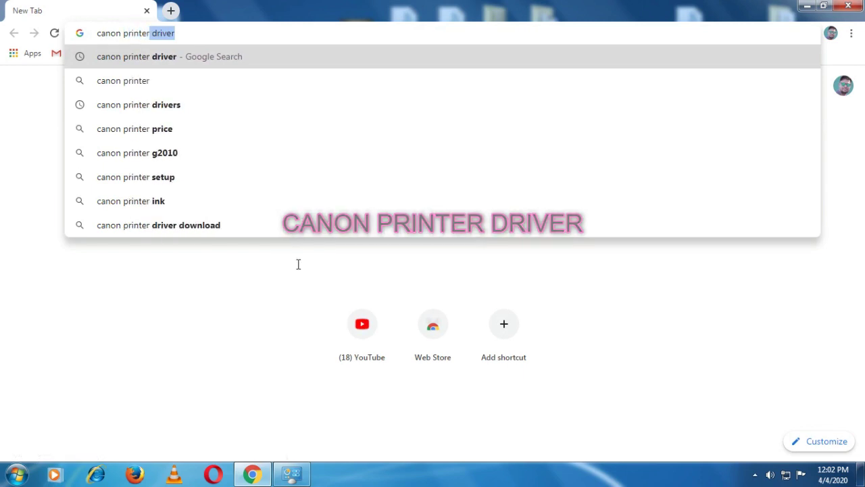
{"action": "type", "text": " driver"}
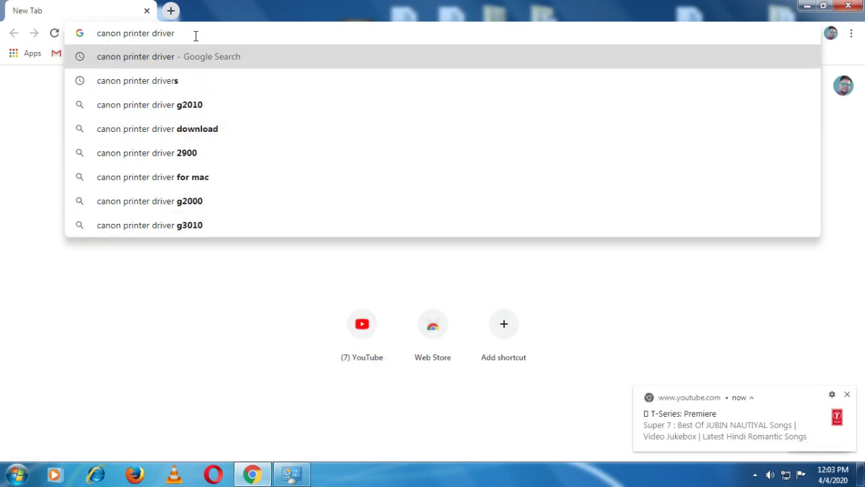
{"action": "left_click_drag", "start_coordinate": [195, 36], "coordinate": [133, 38]}
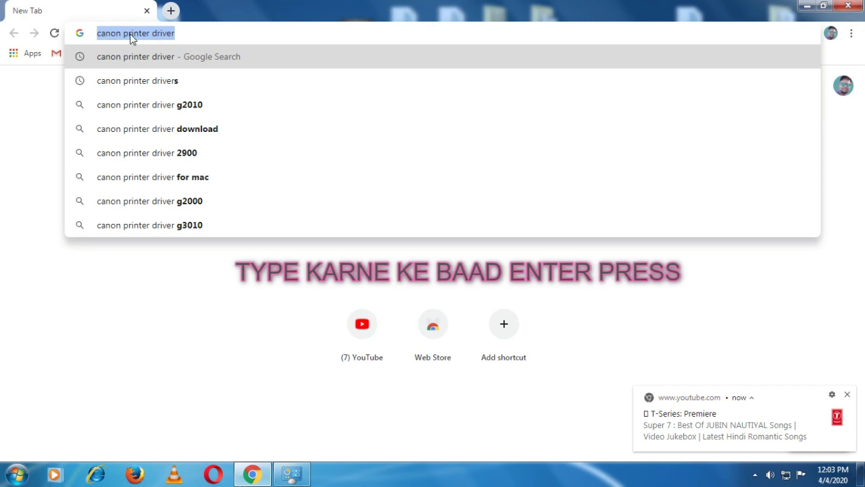
{"action": "left_click", "coordinate": [260, 37]}
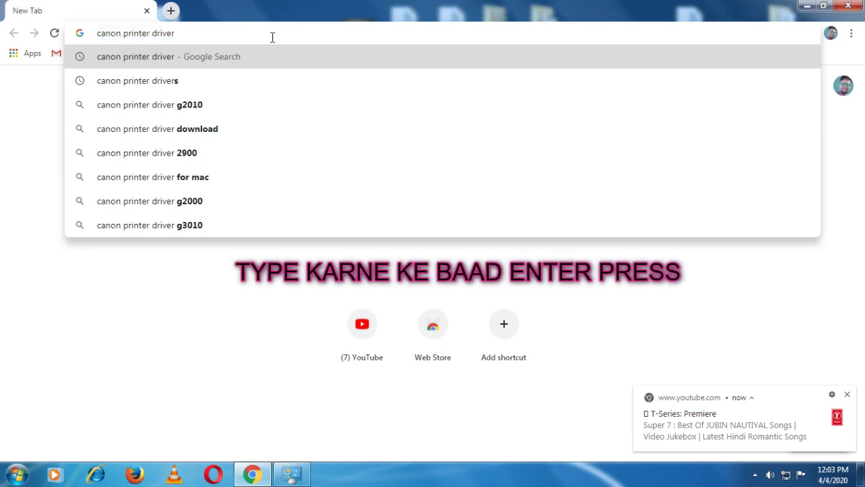
{"action": "key", "text": "Return"}
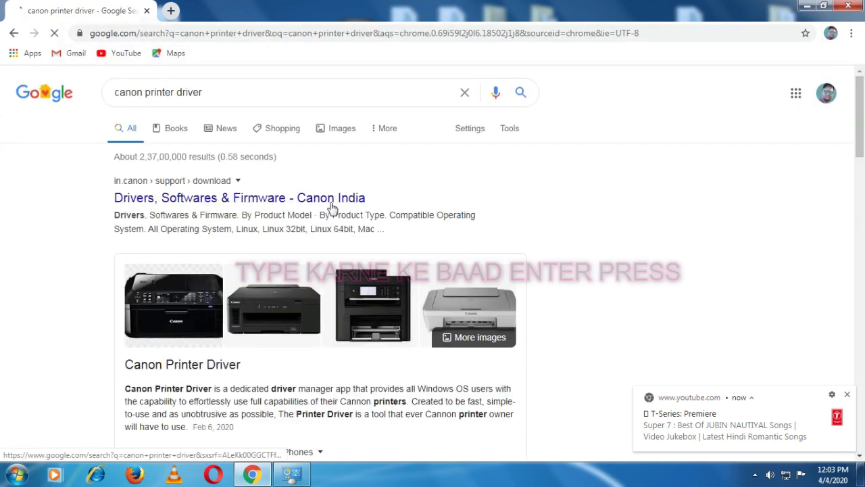
Look through the search results and open the "Support - Canon India" result
{"action": "scroll", "coordinate": [236, 214], "scroll_direction": "down", "scroll_amount": 3}
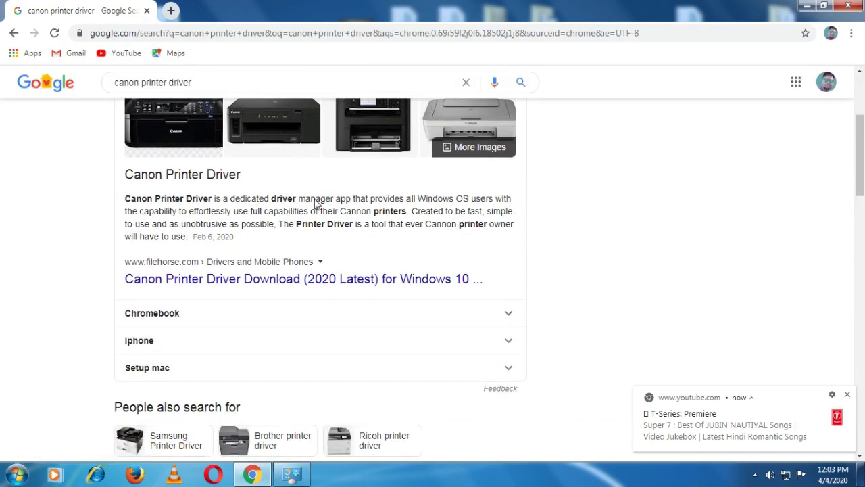
{"action": "scroll", "coordinate": [409, 221], "scroll_direction": "down", "scroll_amount": 2}
{"action": "scroll", "coordinate": [409, 226], "scroll_direction": "down", "scroll_amount": 1}
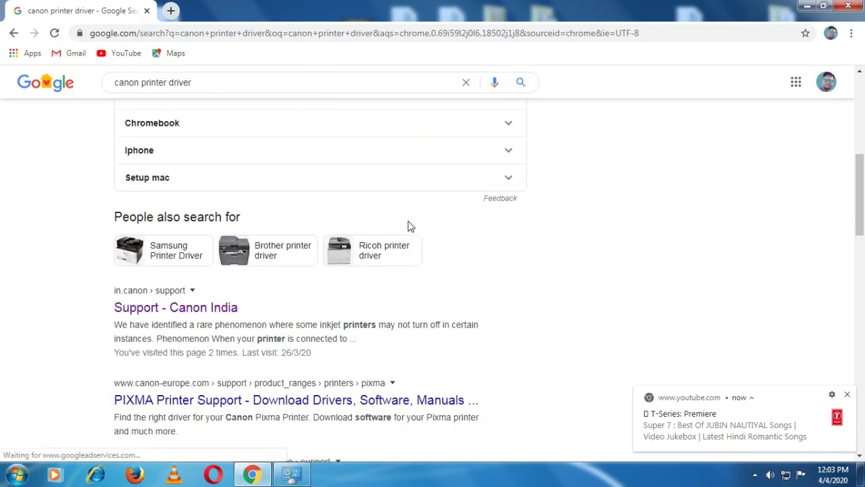
{"action": "scroll", "coordinate": [408, 226], "scroll_direction": "up", "scroll_amount": 6}
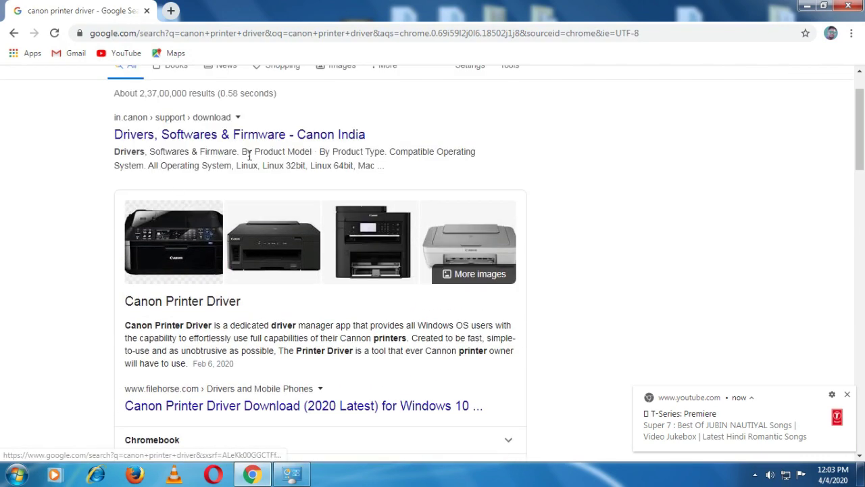
{"action": "scroll", "coordinate": [169, 157], "scroll_direction": "up", "scroll_amount": 1}
{"action": "scroll", "coordinate": [189, 211], "scroll_direction": "down", "scroll_amount": 2}
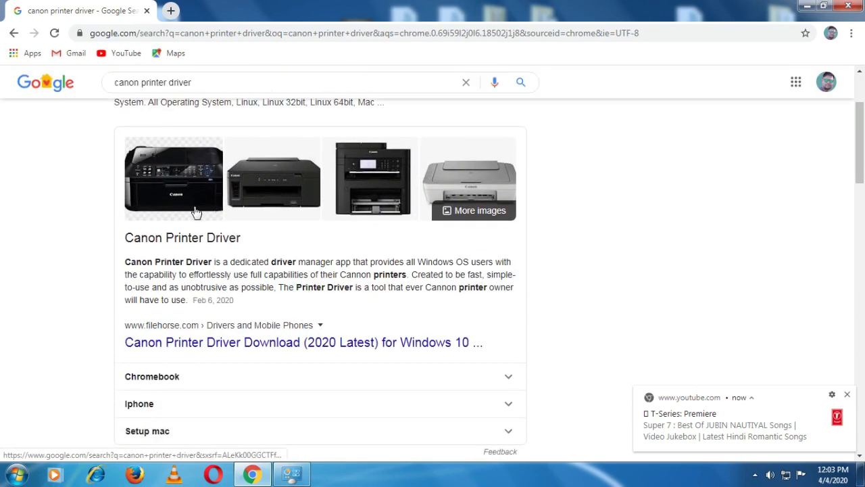
{"action": "scroll", "coordinate": [257, 228], "scroll_direction": "down", "scroll_amount": 4}
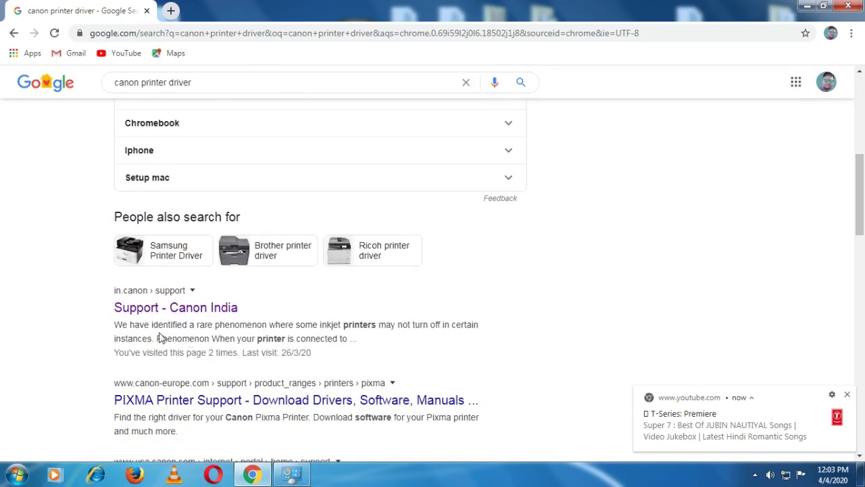
{"action": "scroll", "coordinate": [160, 338], "scroll_direction": "down", "scroll_amount": 1}
{"action": "left_click_drag", "start_coordinate": [265, 248], "coordinate": [105, 247]}
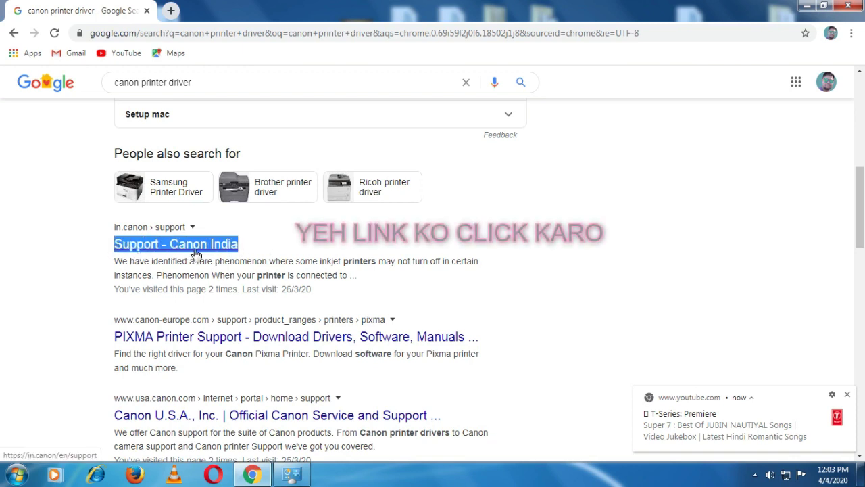
{"action": "left_click", "coordinate": [283, 248]}
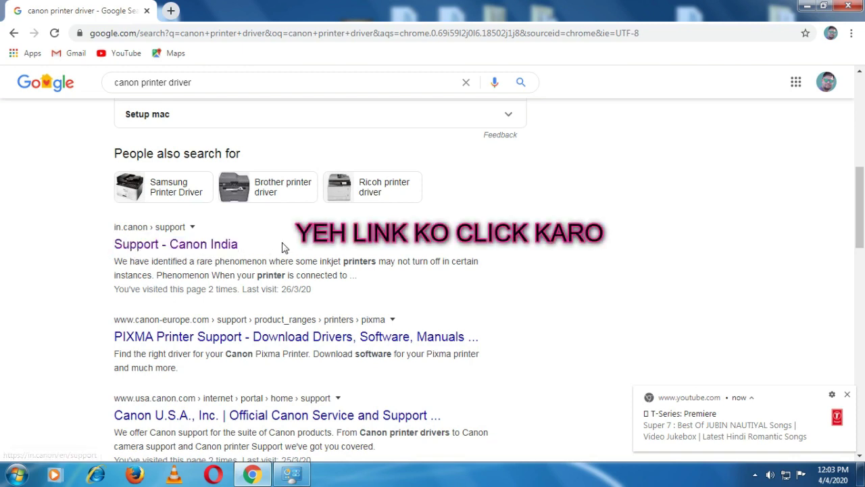
{"action": "left_click", "coordinate": [207, 248]}
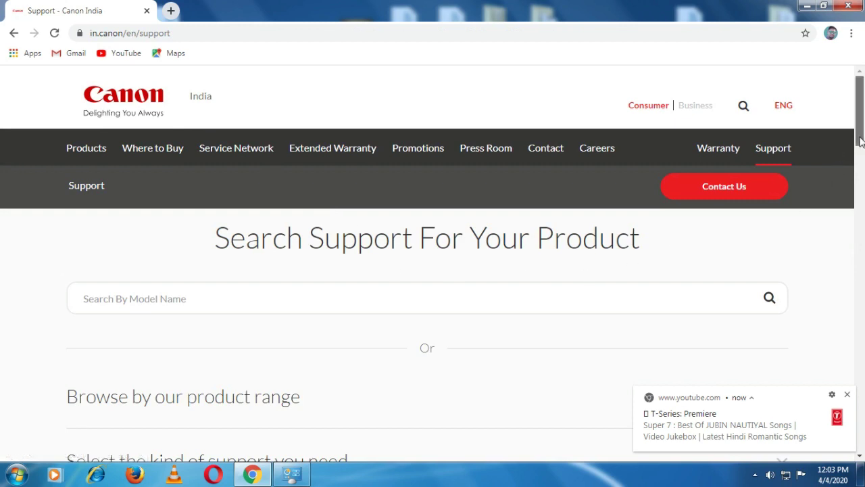
Search Canon India's product support for model 1000 and open the PIXMA G1000 suggestion
{"action": "left_click_drag", "start_coordinate": [860, 140], "coordinate": [860, 143]}
{"action": "left_click_drag", "start_coordinate": [193, 228], "coordinate": [527, 247]}
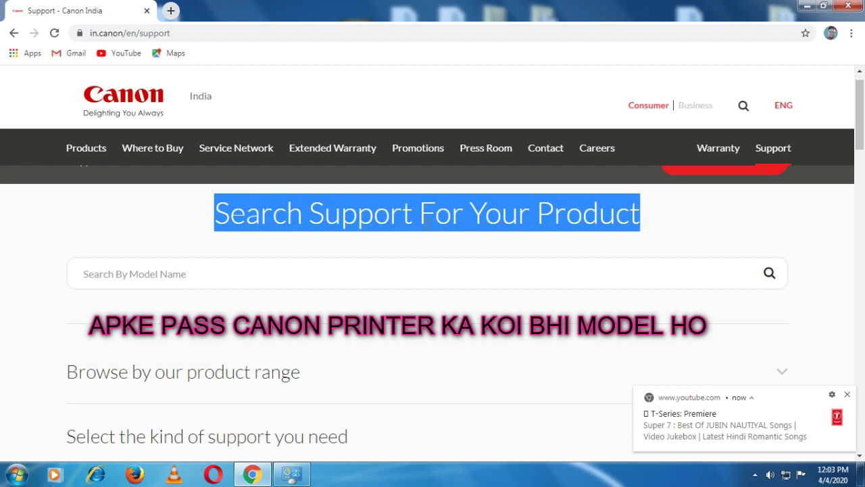
{"action": "left_click", "coordinate": [147, 275]}
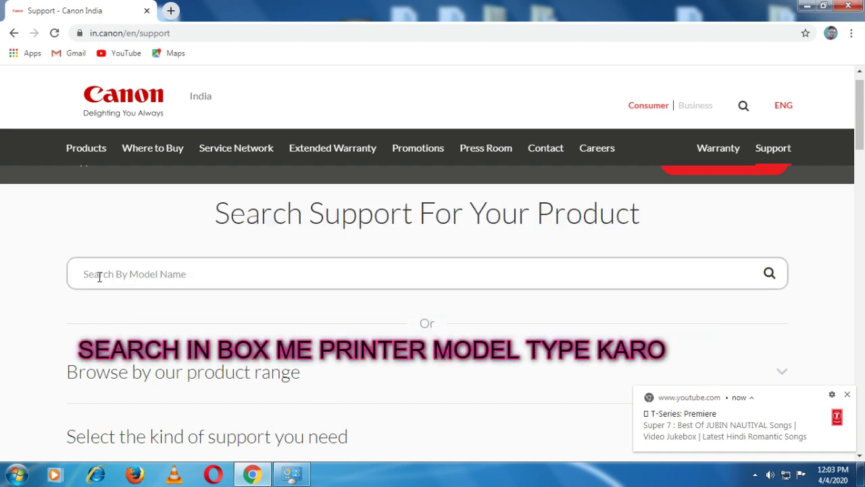
{"action": "type", "text": "1000"}
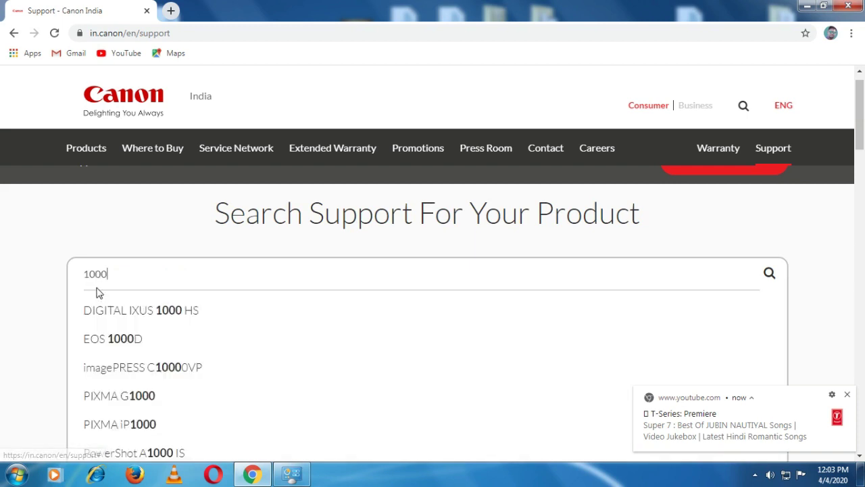
{"action": "scroll", "coordinate": [252, 336], "scroll_direction": "down", "scroll_amount": 1}
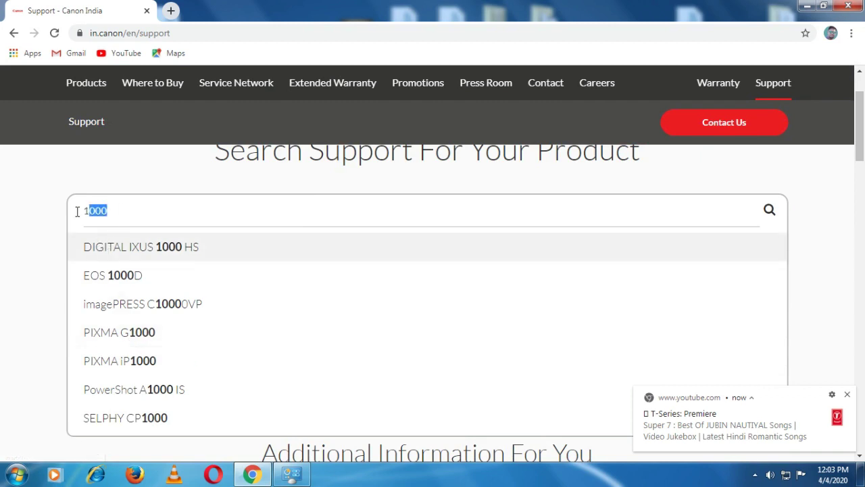
{"action": "left_click_drag", "start_coordinate": [85, 215], "coordinate": [83, 212]}
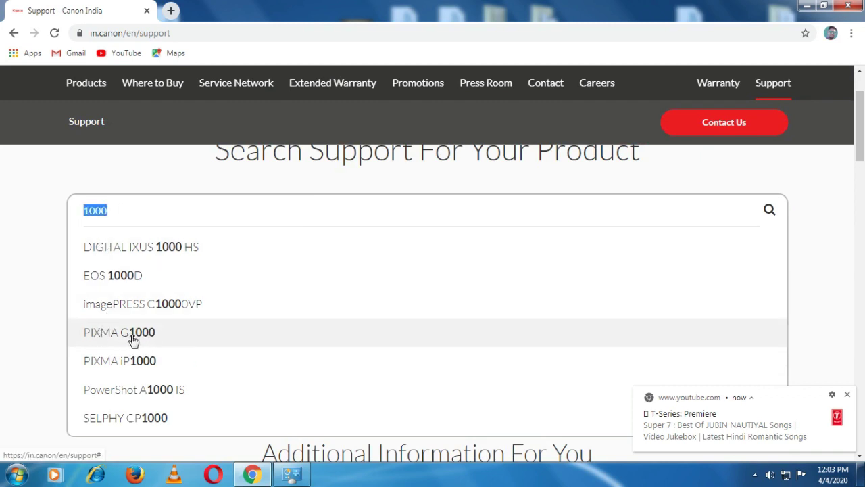
{"action": "left_click", "coordinate": [131, 340]}
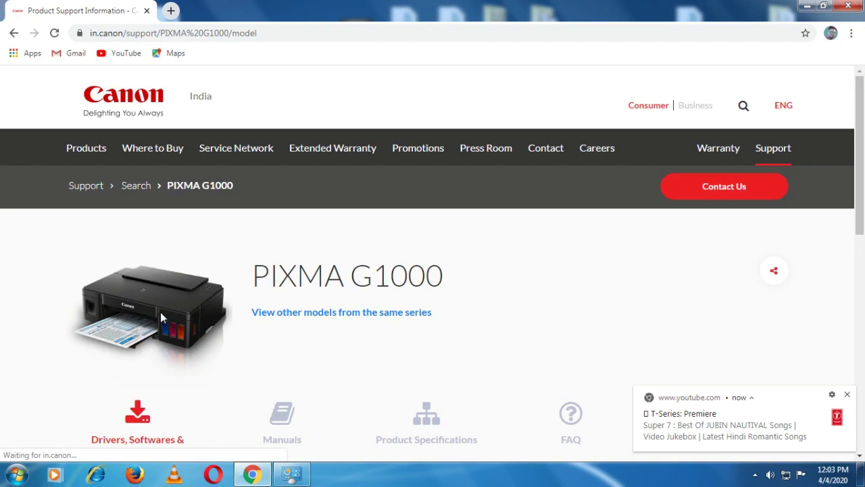
Find the Compatible Operating System filter among the PIXMA G1000's drivers and software, and expand its options
{"action": "scroll", "coordinate": [383, 257], "scroll_direction": "down", "scroll_amount": 1}
{"action": "scroll", "coordinate": [388, 254], "scroll_direction": "down", "scroll_amount": 1}
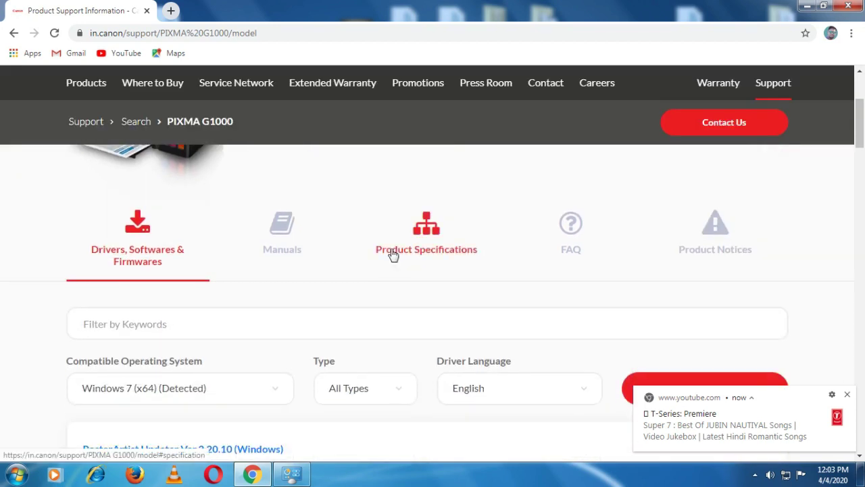
{"action": "left_click_drag", "start_coordinate": [203, 361], "coordinate": [82, 360]}
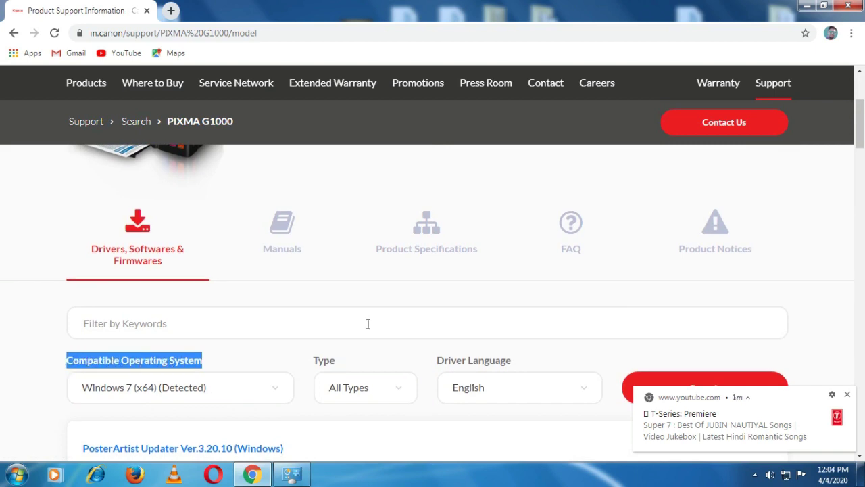
{"action": "scroll", "coordinate": [358, 328], "scroll_direction": "down", "scroll_amount": 1}
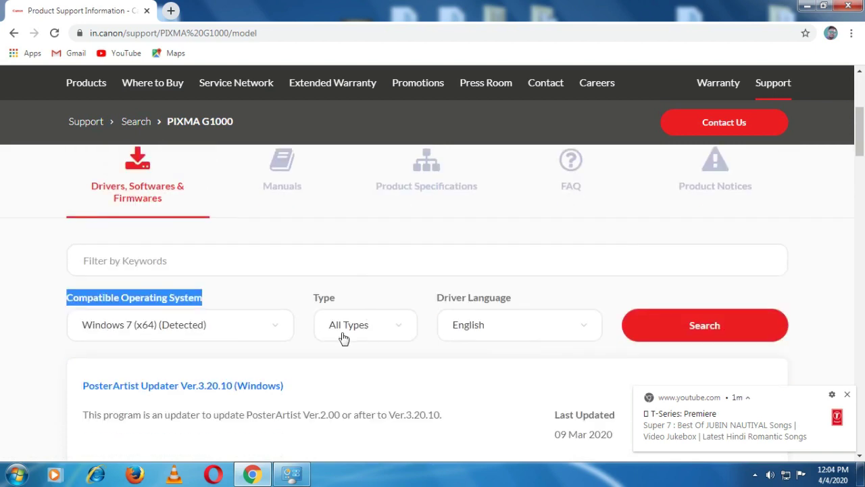
{"action": "left_click", "coordinate": [278, 332]}
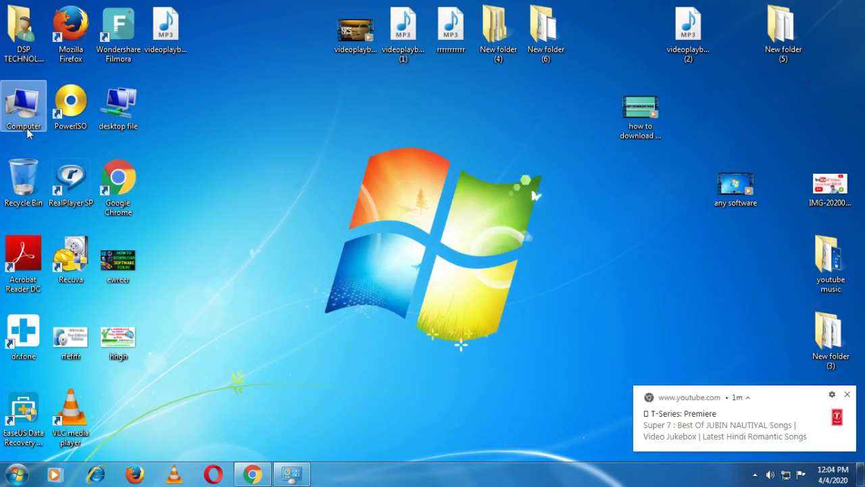
Check the Windows edition and system type in the properties of Computer on the desktop
{"action": "right_click", "coordinate": [28, 130]}
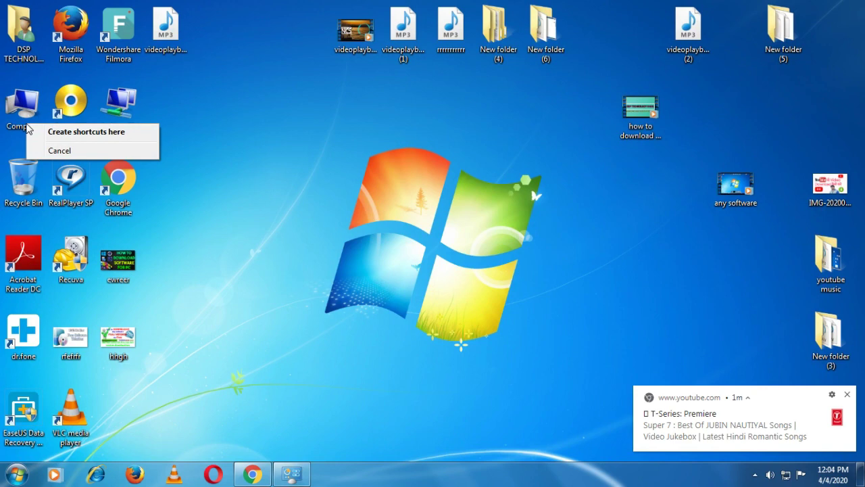
{"action": "left_click", "coordinate": [283, 179]}
{"action": "right_click", "coordinate": [12, 105]}
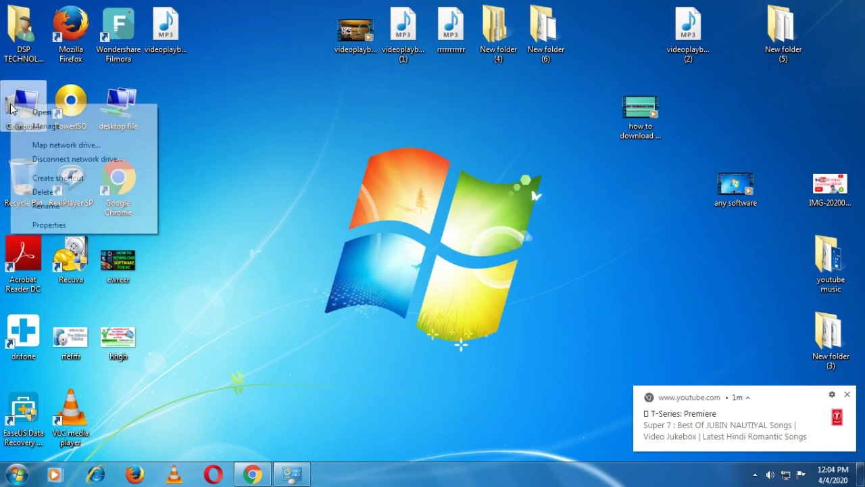
{"action": "left_click", "coordinate": [67, 227]}
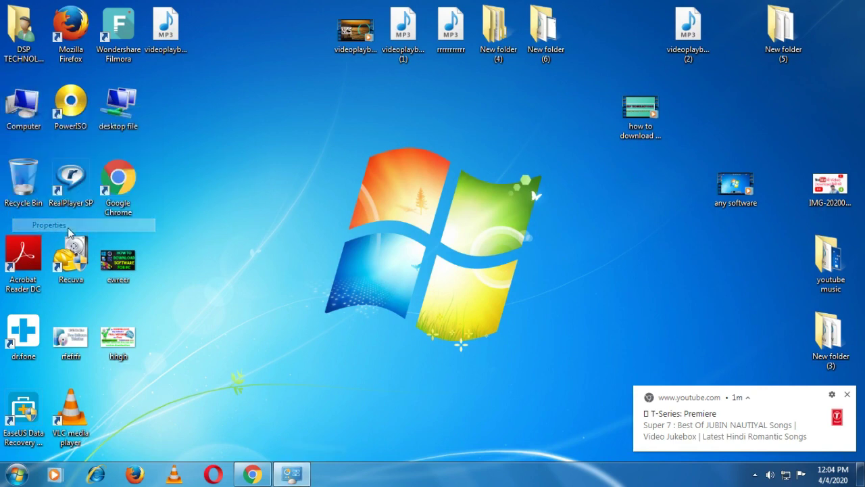
{"action": "left_click", "coordinate": [516, 25]}
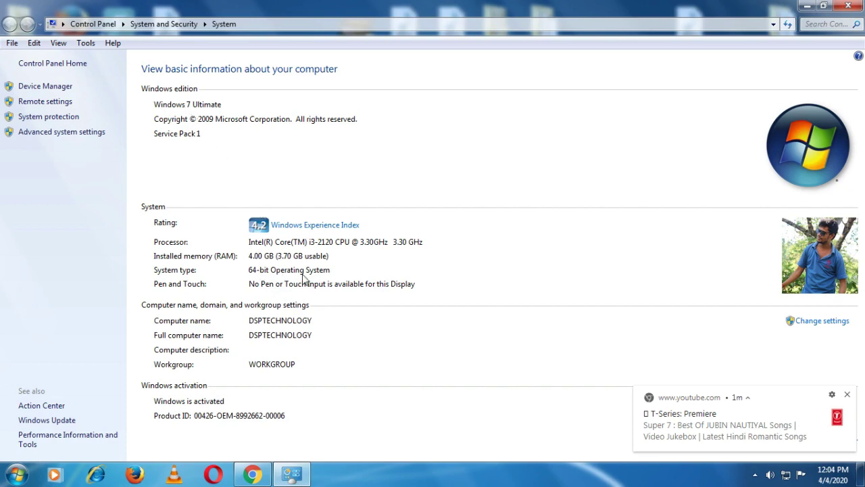
{"action": "left_click", "coordinate": [807, 6]}
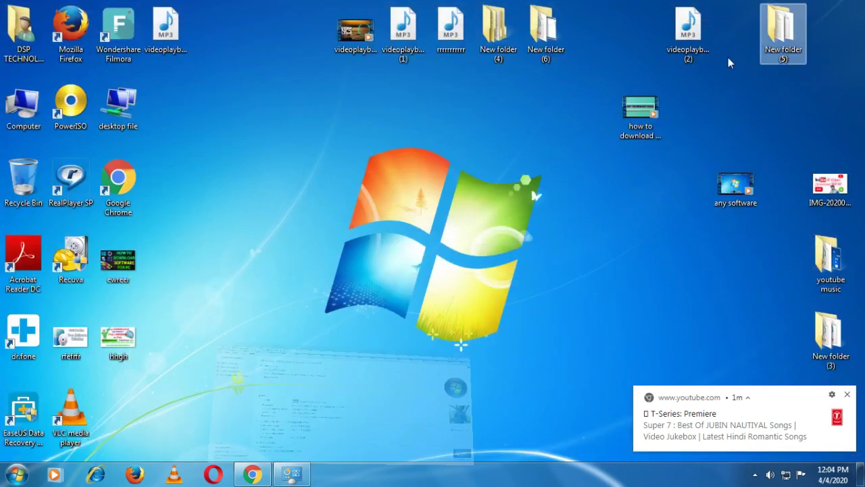
Switch back to Google Chrome and choose Windows 7 (x64) as the PIXMA G1000's compatible operating system
{"action": "left_click", "coordinate": [252, 473]}
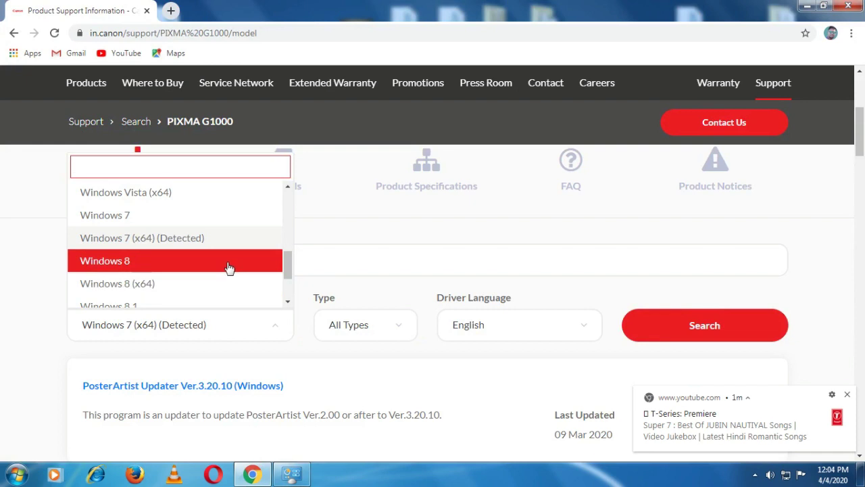
{"action": "scroll", "coordinate": [291, 265], "scroll_direction": "up", "scroll_amount": 1}
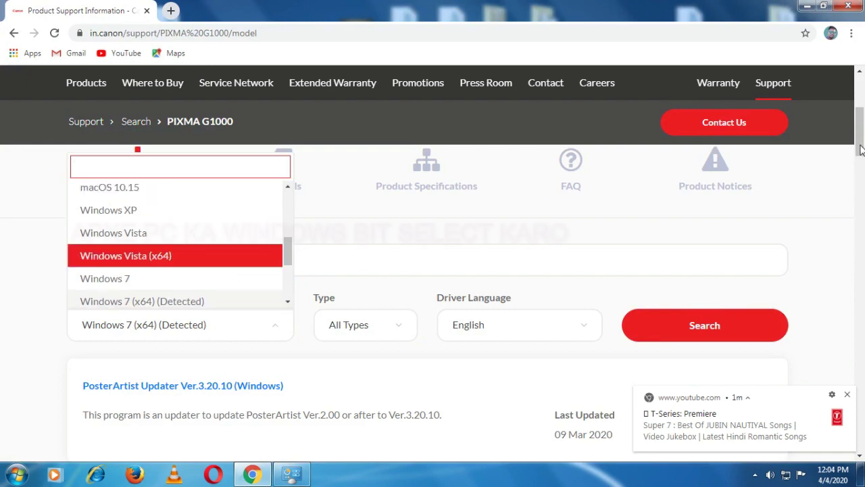
{"action": "scroll", "coordinate": [861, 149], "scroll_direction": "up", "scroll_amount": 2}
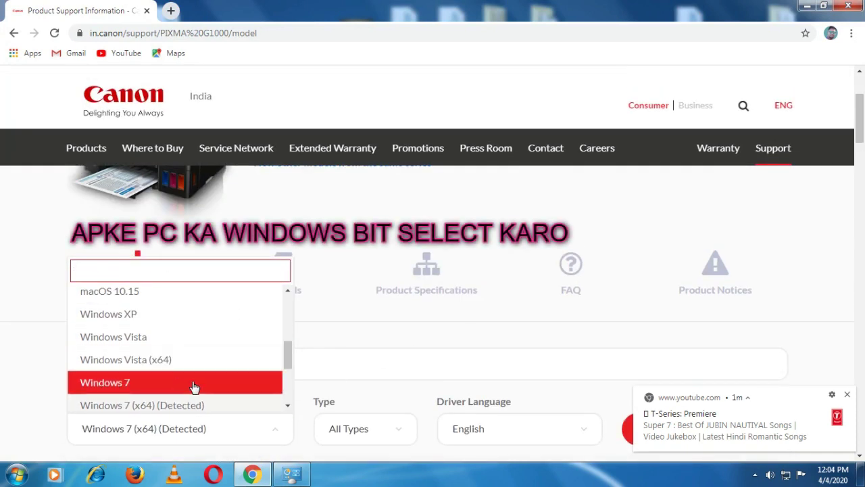
{"action": "scroll", "coordinate": [193, 386], "scroll_direction": "down", "scroll_amount": 1}
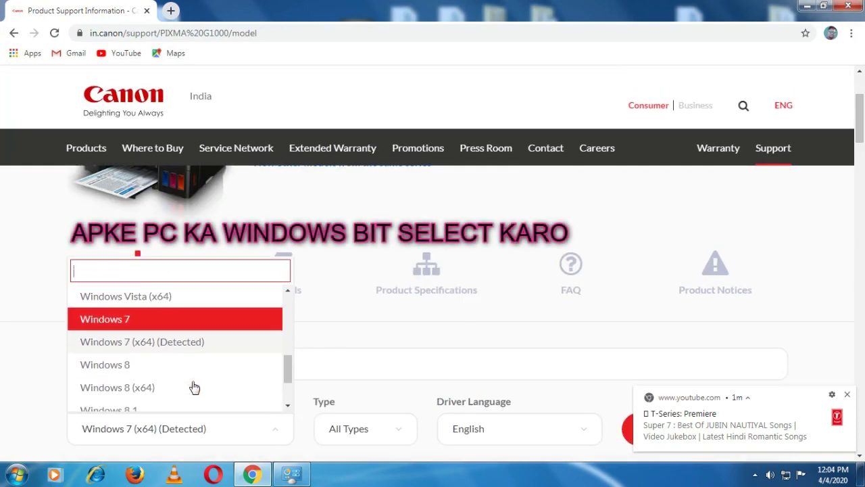
{"action": "left_click", "coordinate": [139, 345]}
{"action": "scroll", "coordinate": [200, 385], "scroll_direction": "down", "scroll_amount": 1}
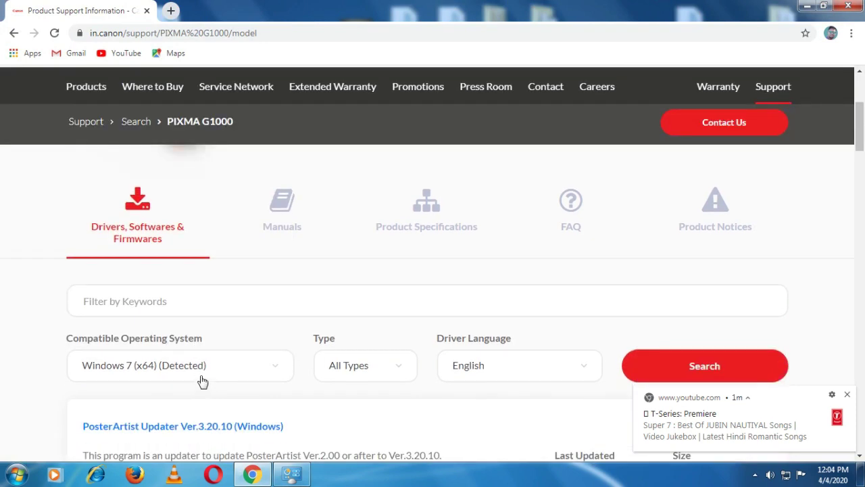
{"action": "left_click", "coordinate": [274, 373]}
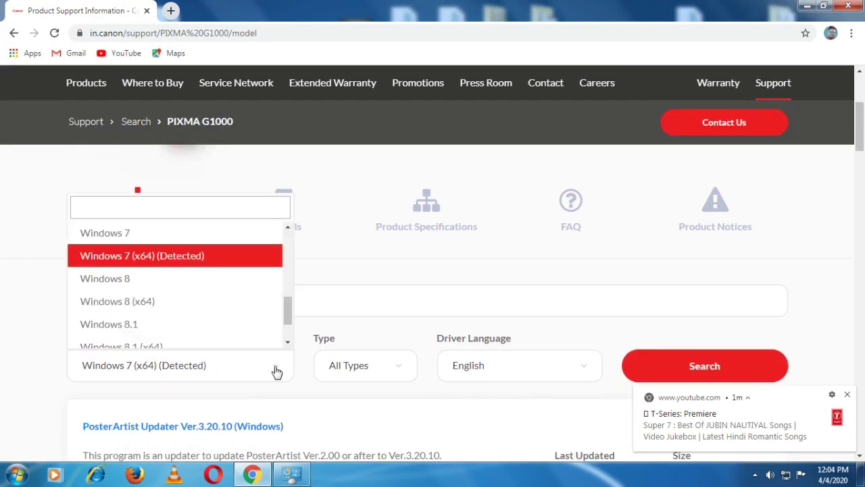
{"action": "left_click", "coordinate": [144, 265]}
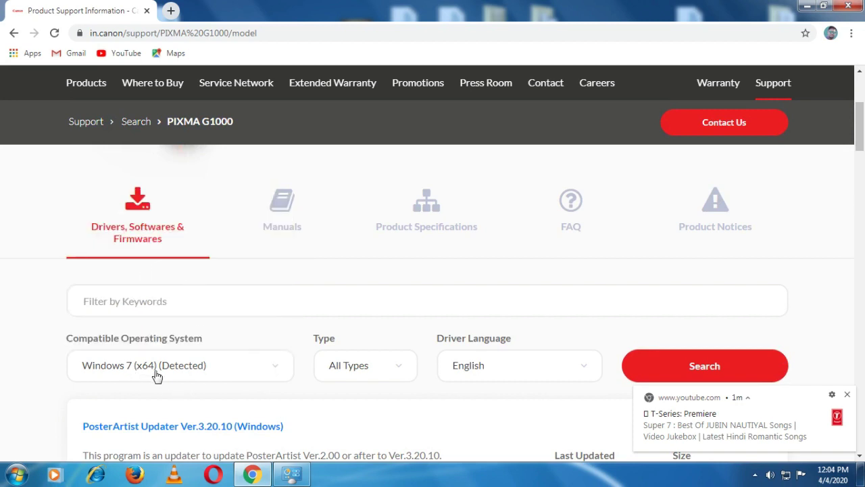
Open the PosterArtist Updater Ver.3.20.10 (Windows) entry in the PIXMA G1000's results and start its download
{"action": "scroll", "coordinate": [860, 144], "scroll_direction": "down", "scroll_amount": 2}
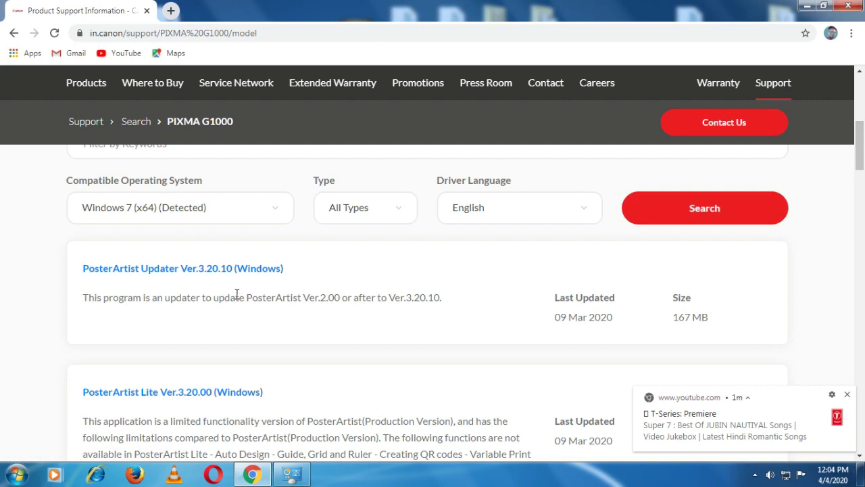
{"action": "left_click", "coordinate": [196, 275]}
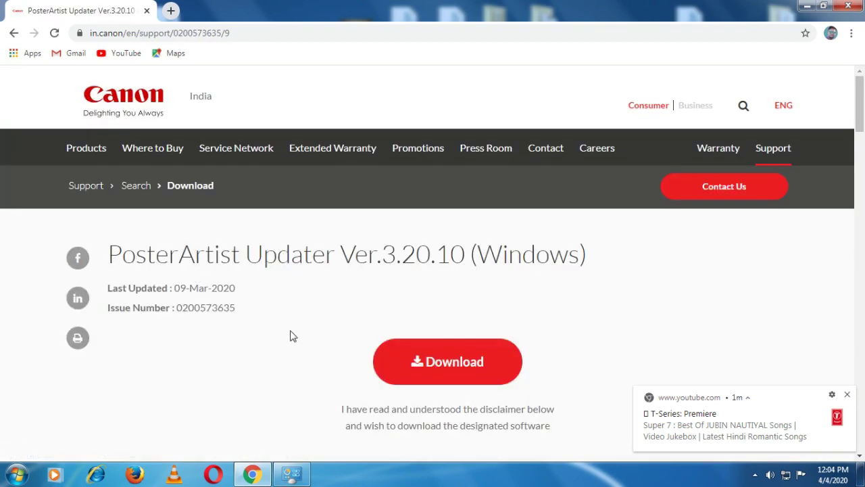
{"action": "left_click", "coordinate": [473, 365]}
{"action": "left_click_drag", "start_coordinate": [635, 275], "coordinate": [101, 267]}
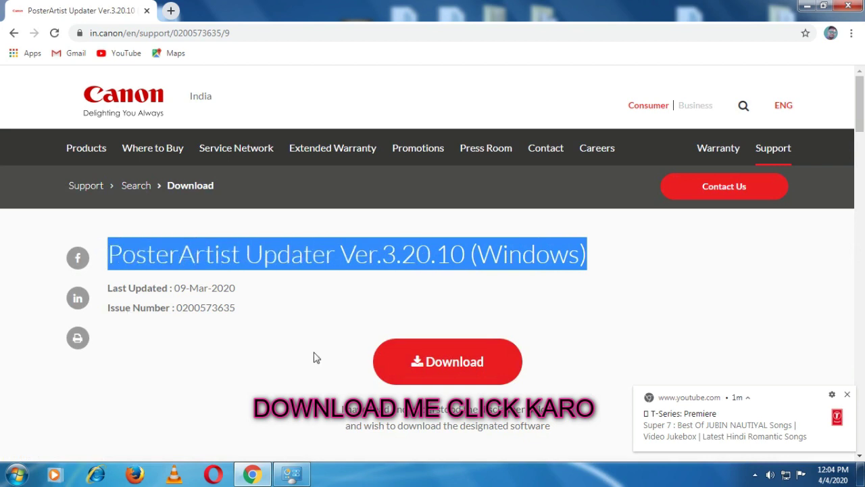
{"action": "left_click", "coordinate": [615, 342]}
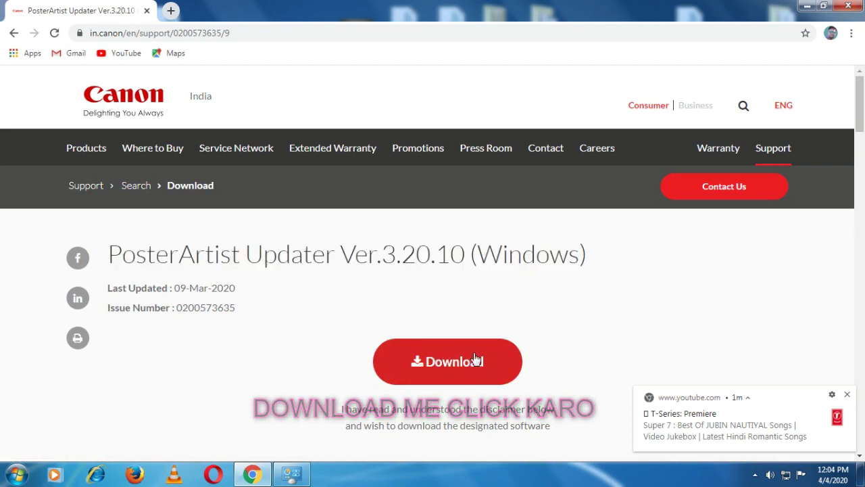
{"action": "left_click", "coordinate": [458, 365]}
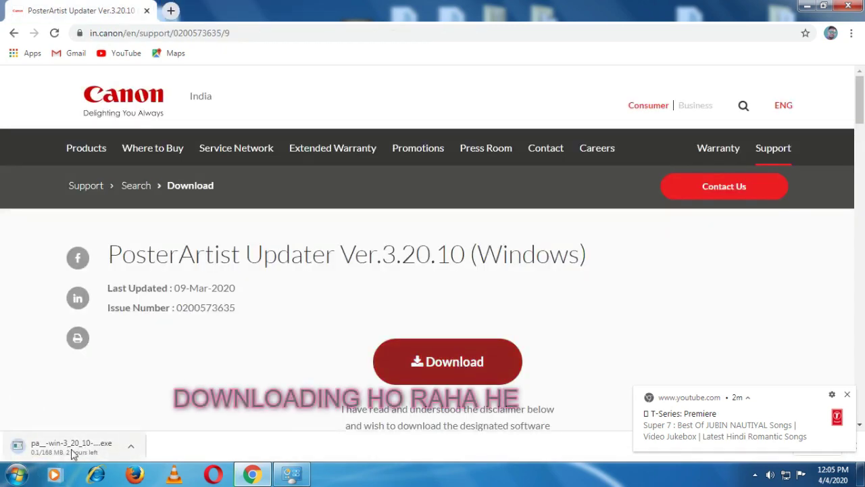
Pause the PosterArtist Updater download and return to the PIXMA G1000's drivers and software list
{"action": "left_click", "coordinate": [133, 448]}
{"action": "left_click", "coordinate": [150, 387]}
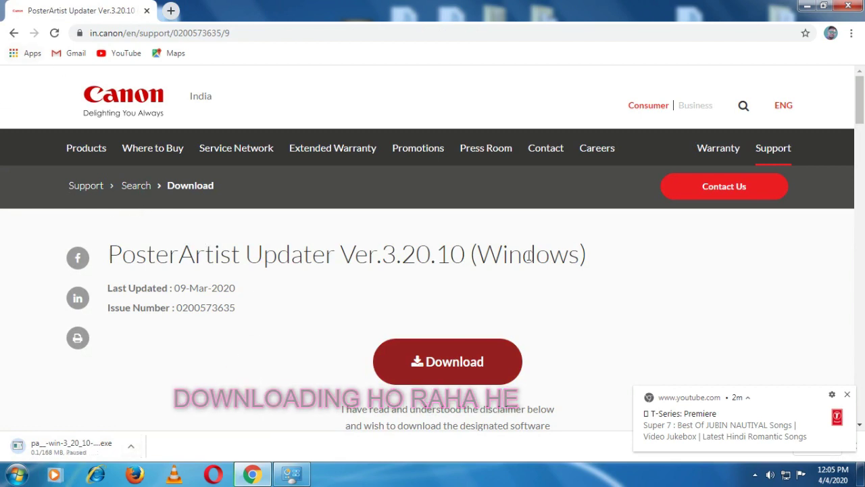
{"action": "left_click", "coordinate": [13, 34]}
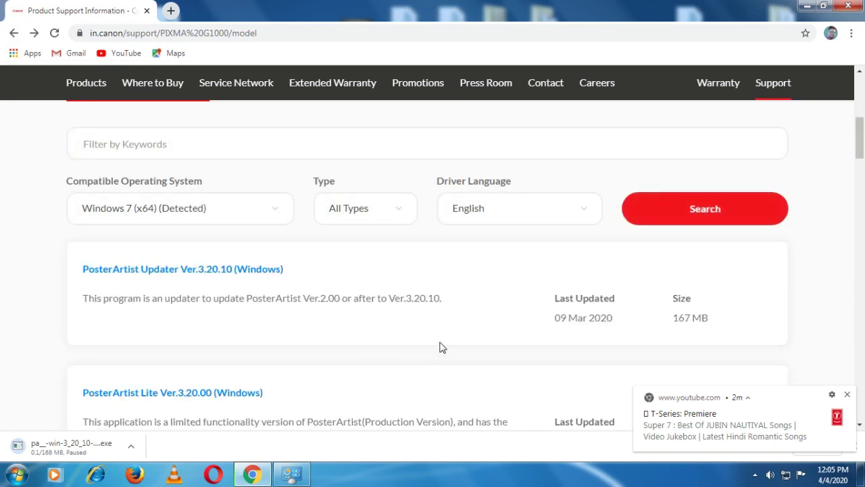
{"action": "scroll", "coordinate": [440, 332], "scroll_direction": "up", "scroll_amount": 3}
{"action": "scroll", "coordinate": [440, 332], "scroll_direction": "up", "scroll_amount": 1}
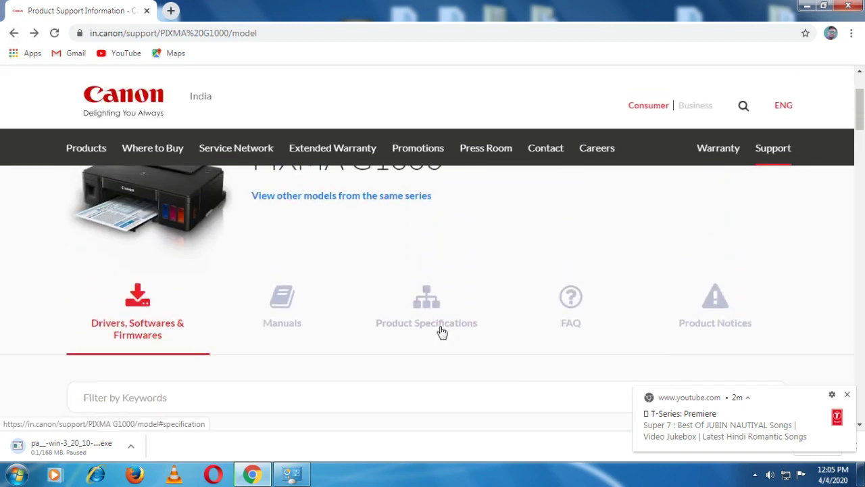
{"action": "scroll", "coordinate": [440, 327], "scroll_direction": "down", "scroll_amount": 2}
{"action": "scroll", "coordinate": [441, 319], "scroll_direction": "up", "scroll_amount": 2}
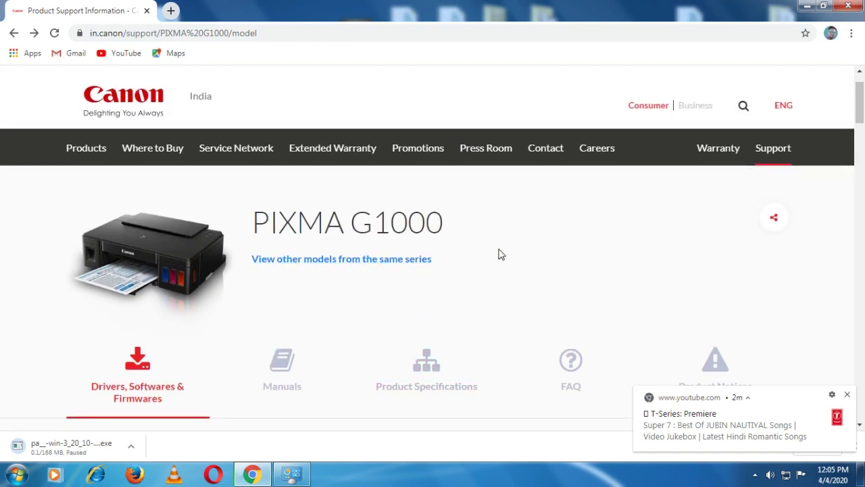
{"action": "scroll", "coordinate": [498, 253], "scroll_direction": "down", "scroll_amount": 3}
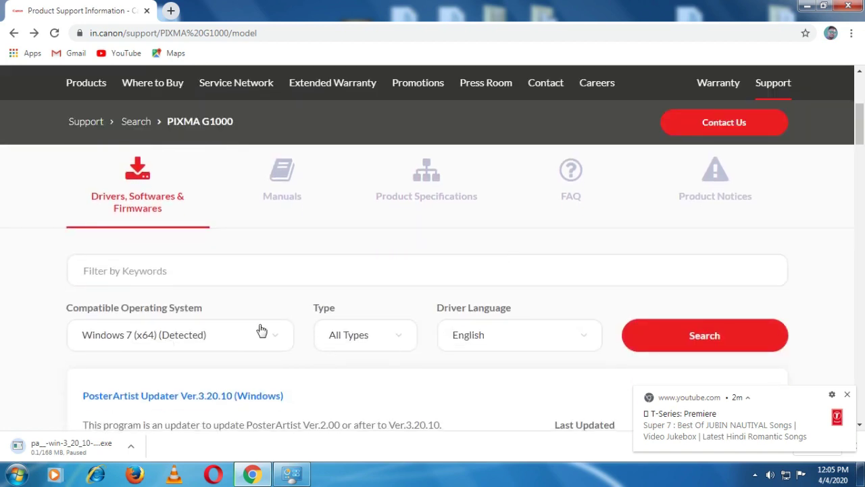
{"action": "scroll", "coordinate": [267, 297], "scroll_direction": "down", "scroll_amount": 1}
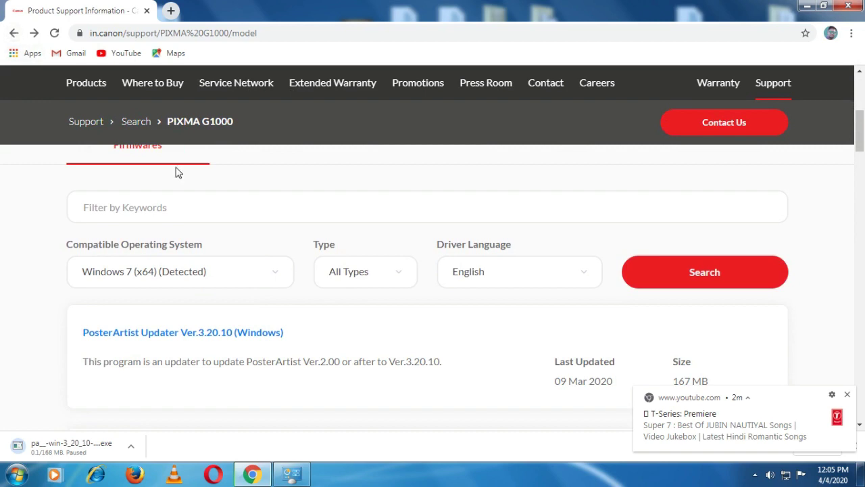
Go back to Canon India's product support search, look up model 110 and open the CanoScan LiDE 110 suggestion
{"action": "left_click", "coordinate": [15, 33]}
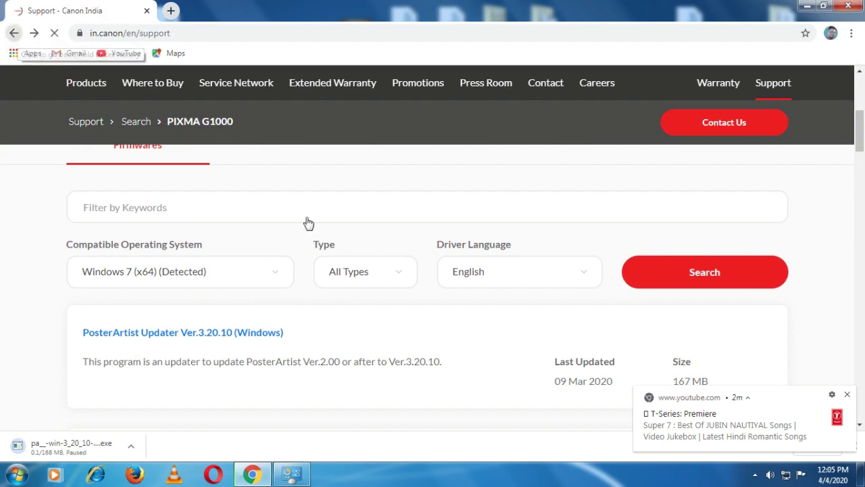
{"action": "scroll", "coordinate": [334, 247], "scroll_direction": "up", "scroll_amount": 2}
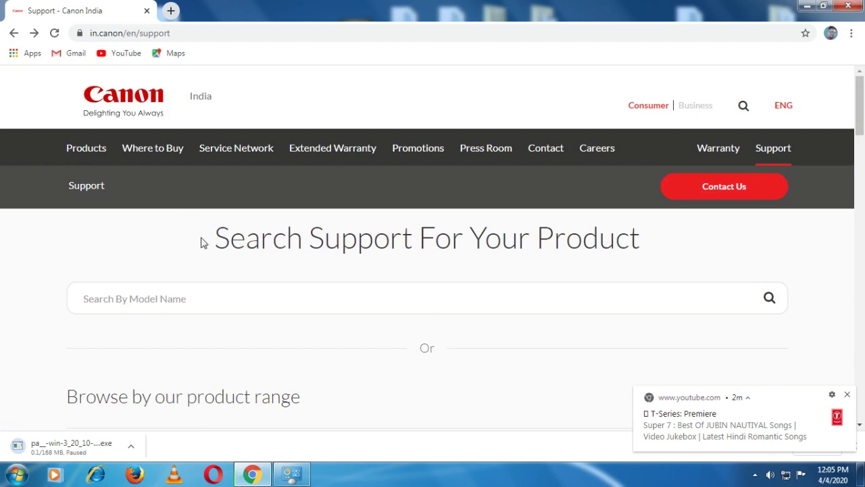
{"action": "left_click_drag", "start_coordinate": [202, 242], "coordinate": [515, 263]}
{"action": "left_click", "coordinate": [153, 301]}
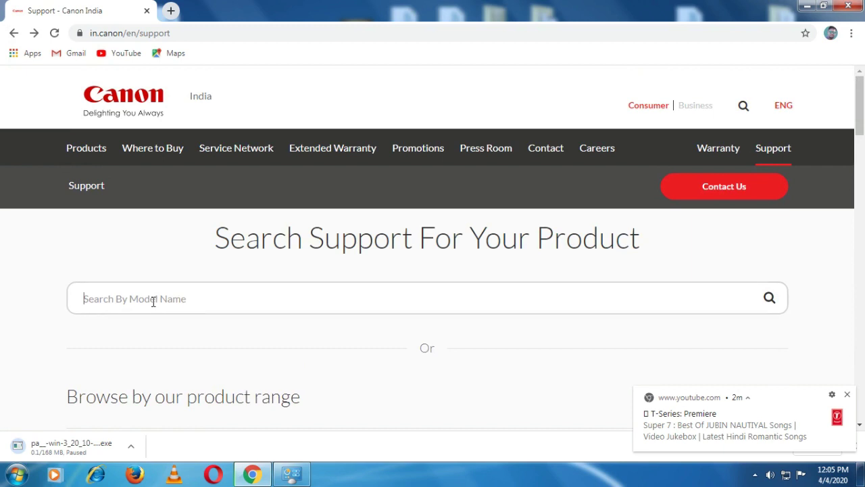
{"action": "type", "text": "110"}
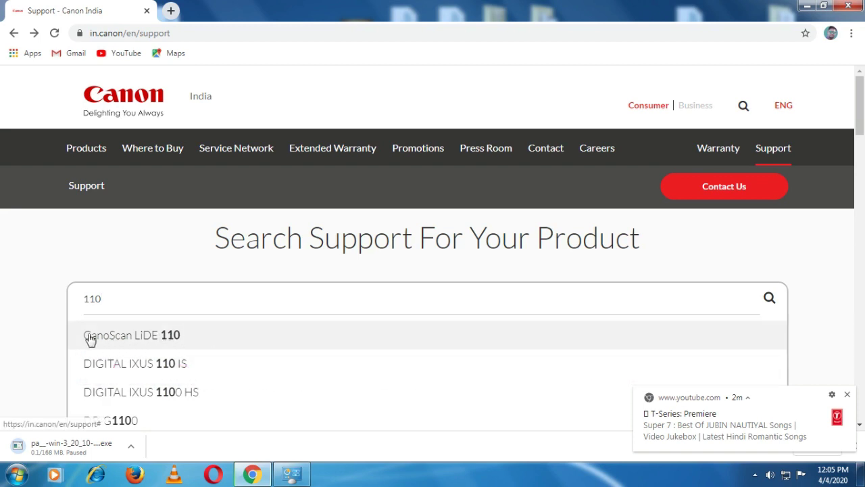
{"action": "left_click_drag", "start_coordinate": [130, 303], "coordinate": [75, 303]}
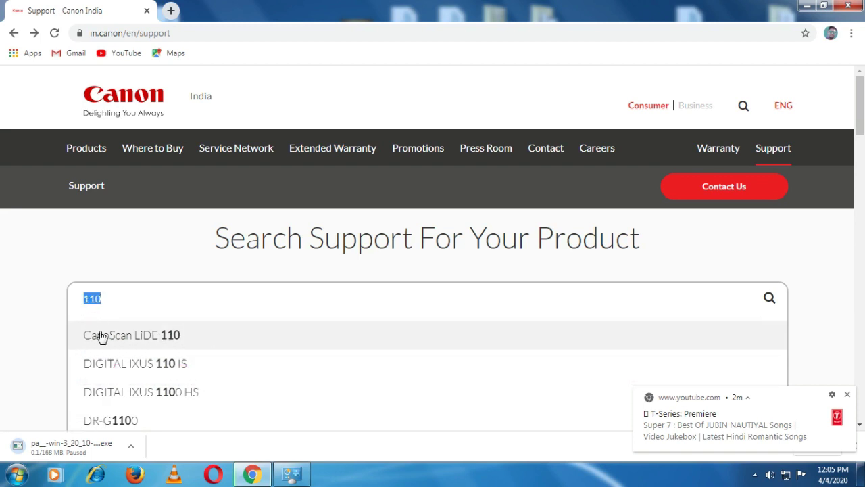
{"action": "left_click", "coordinate": [170, 341]}
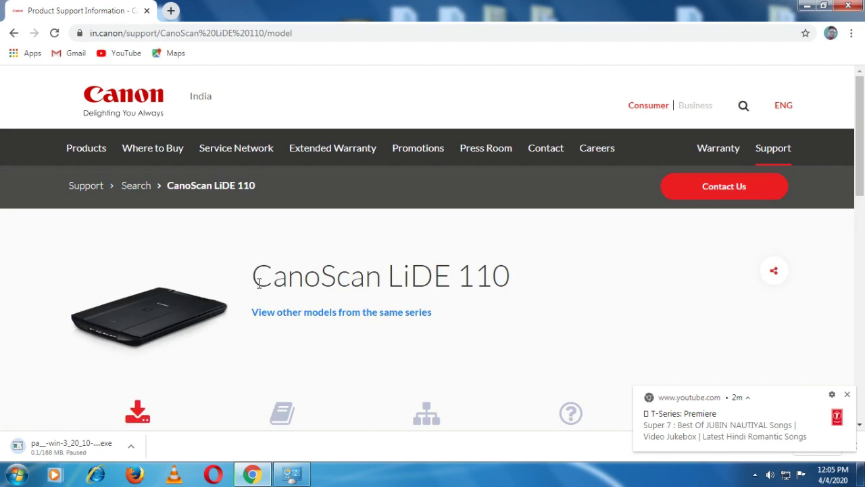
Review the CanoScan LiDE 110 page and find its Compatible Operating System filter
{"action": "left_click_drag", "start_coordinate": [508, 277], "coordinate": [268, 284]}
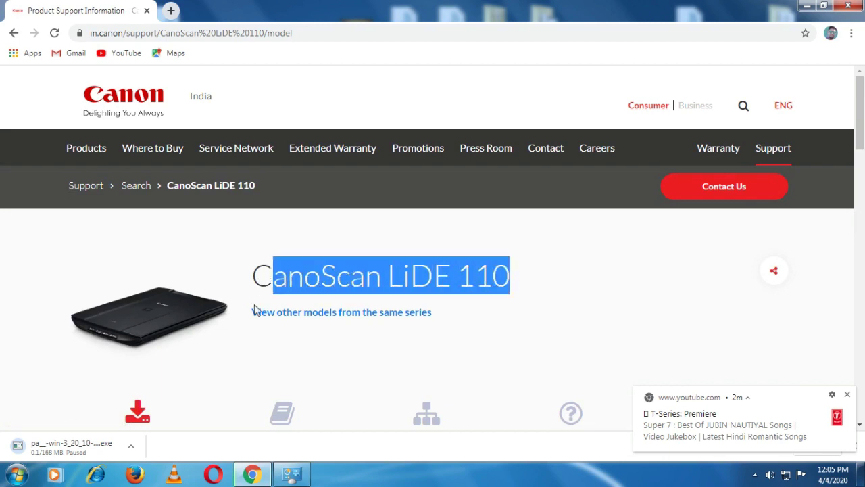
{"action": "left_click_drag", "start_coordinate": [586, 291], "coordinate": [255, 278]}
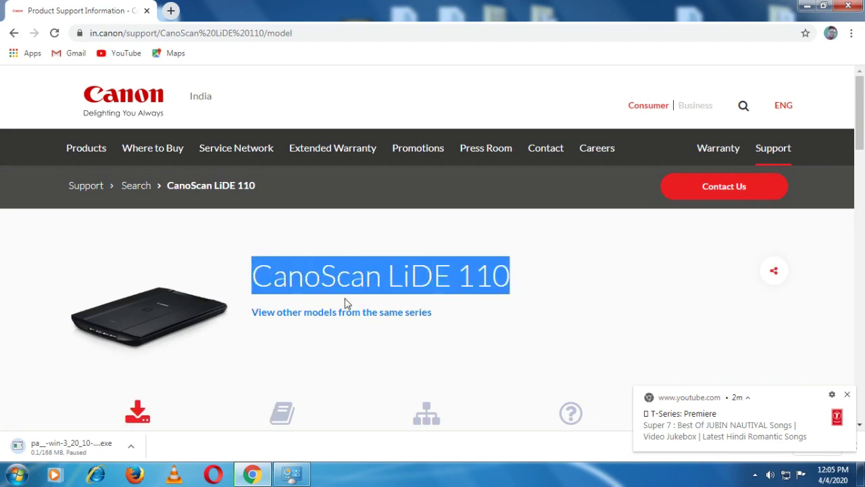
{"action": "left_click_drag", "start_coordinate": [861, 135], "coordinate": [862, 144]}
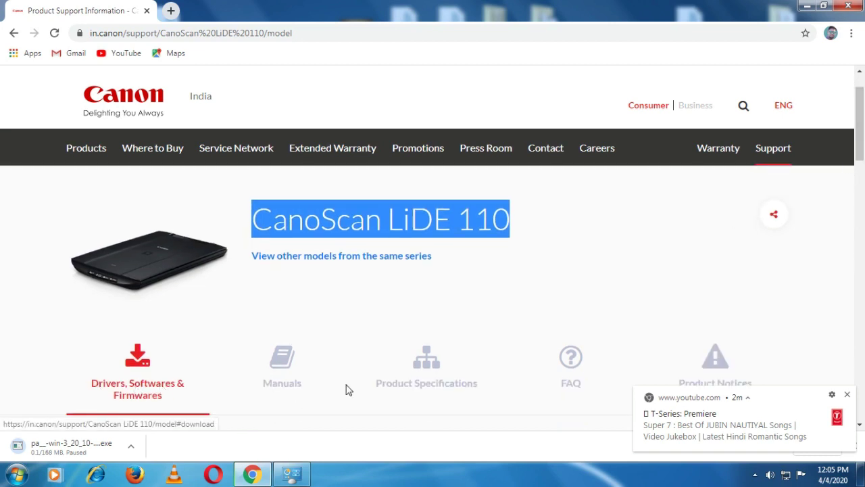
{"action": "scroll", "coordinate": [862, 132], "scroll_direction": "down", "scroll_amount": 2}
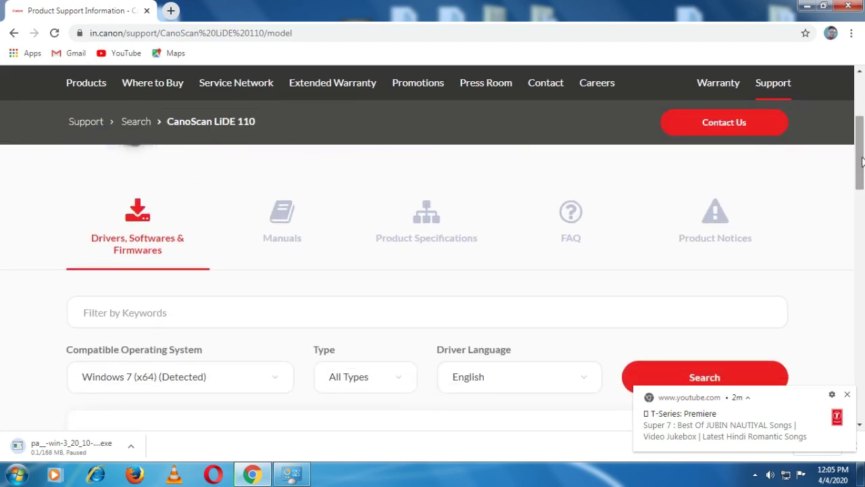
{"action": "left_click_drag", "start_coordinate": [218, 353], "coordinate": [98, 377]}
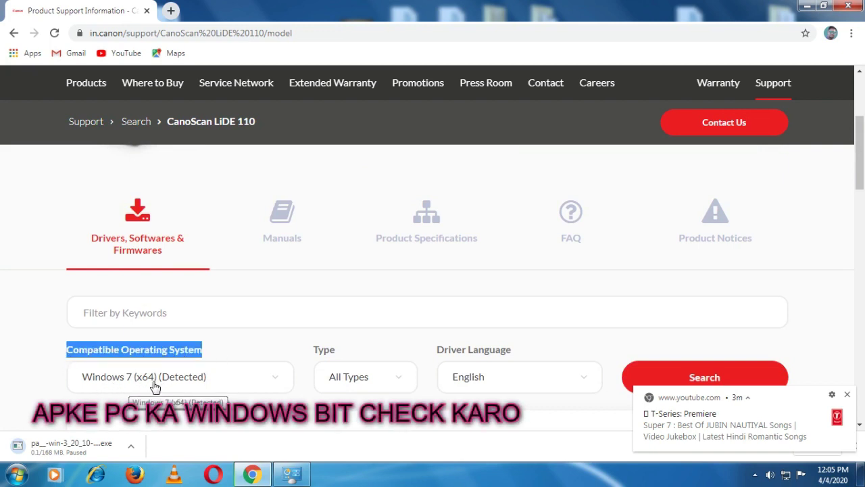
Check the system type in the computer's System properties, then return to the CanoScan LiDE 110 page in Chrome
{"action": "left_click", "coordinate": [809, 6]}
{"action": "right_click", "coordinate": [22, 124]}
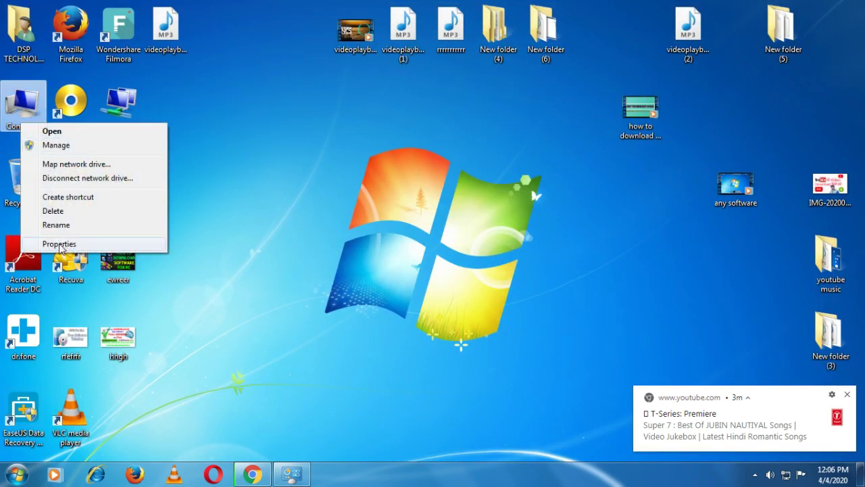
{"action": "left_click", "coordinate": [59, 244]}
{"action": "left_click", "coordinate": [508, 21]}
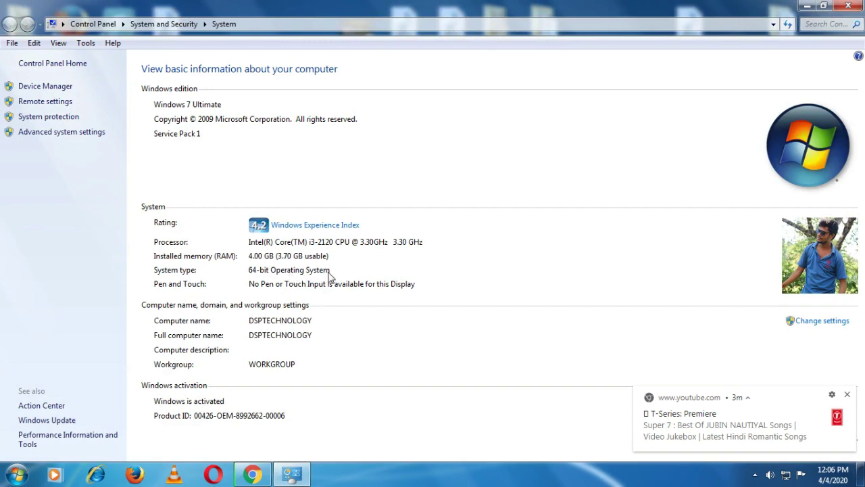
{"action": "left_click", "coordinate": [848, 6]}
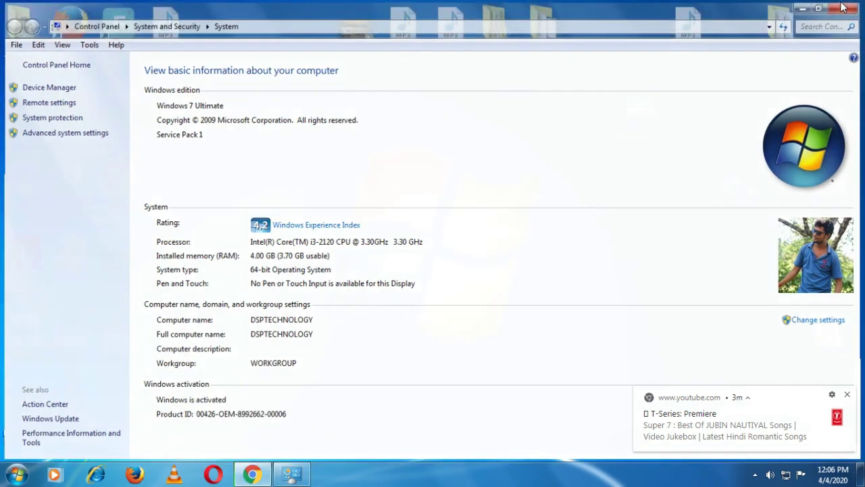
{"action": "left_click", "coordinate": [252, 474]}
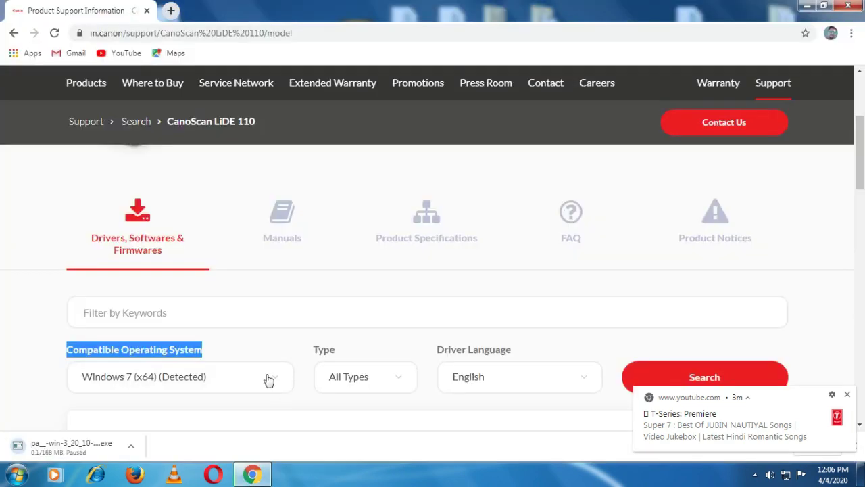
Set the CanoScan LiDE 110's Compatible Operating System filter to Windows 7 (x64)
{"action": "left_click_drag", "start_coordinate": [862, 158], "coordinate": [863, 123]}
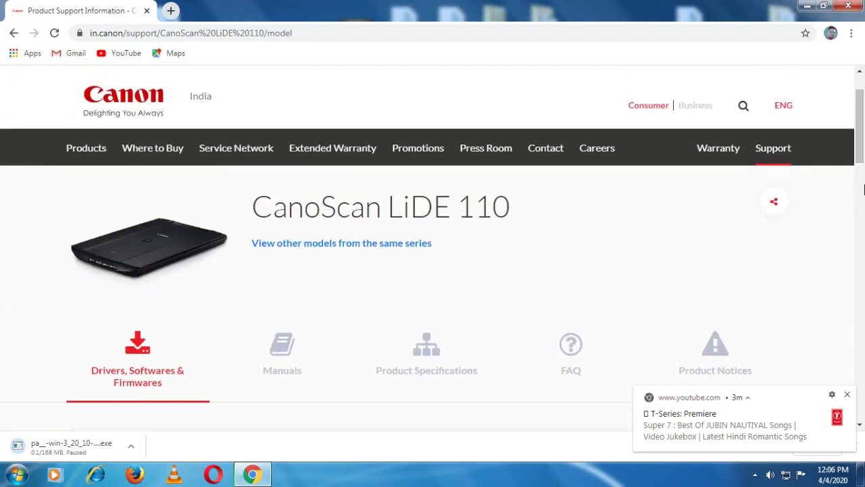
{"action": "scroll", "coordinate": [863, 188], "scroll_direction": "down", "scroll_amount": 3}
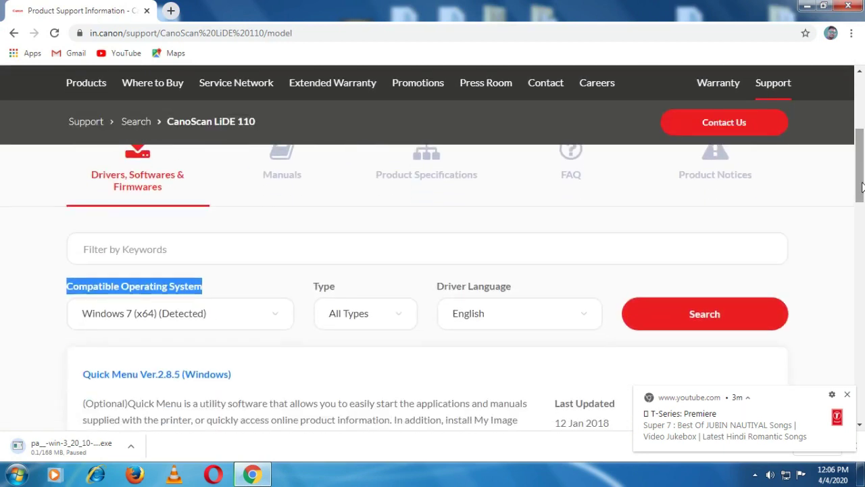
{"action": "left_click", "coordinate": [274, 314]}
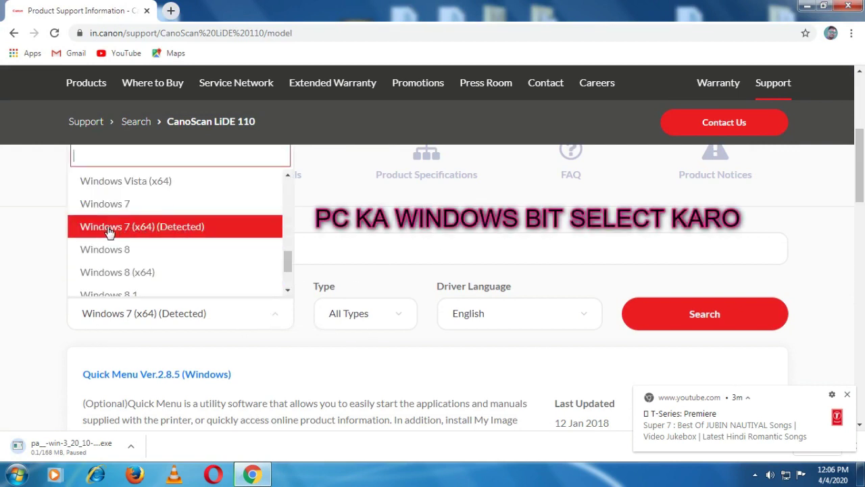
{"action": "left_click", "coordinate": [132, 230]}
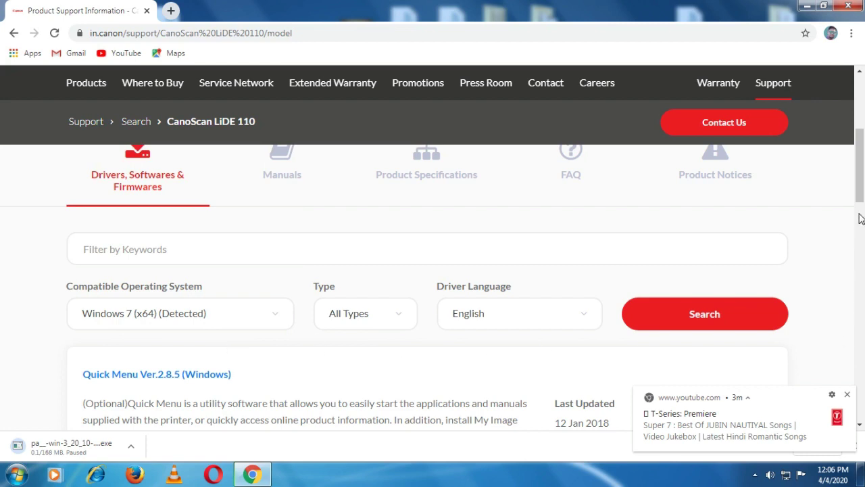
Open the LiDE 110 Scanner Driver Ver.17.0.5 (Windows) entry and start its download
{"action": "scroll", "coordinate": [860, 218], "scroll_direction": "down", "scroll_amount": 2}
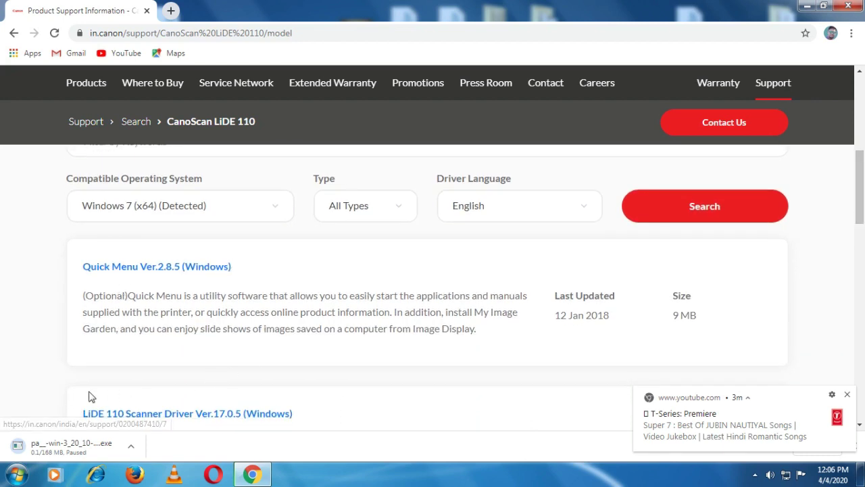
{"action": "scroll", "coordinate": [854, 190], "scroll_direction": "down", "scroll_amount": 1}
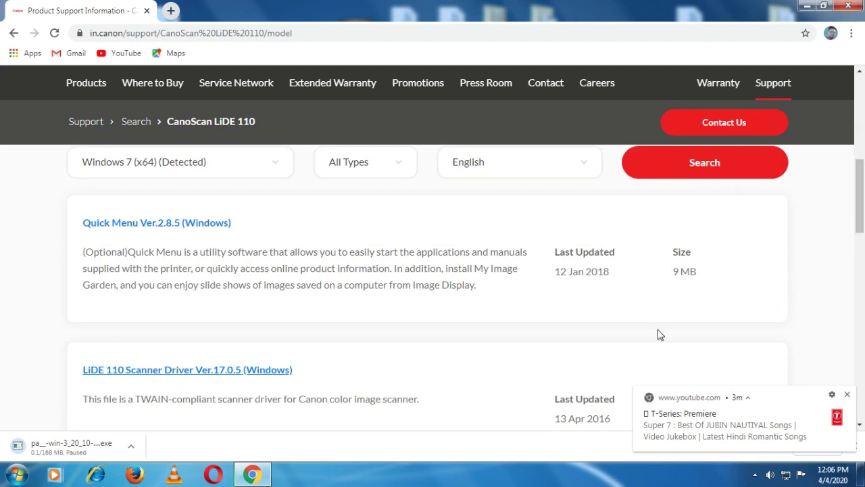
{"action": "left_click", "coordinate": [150, 372]}
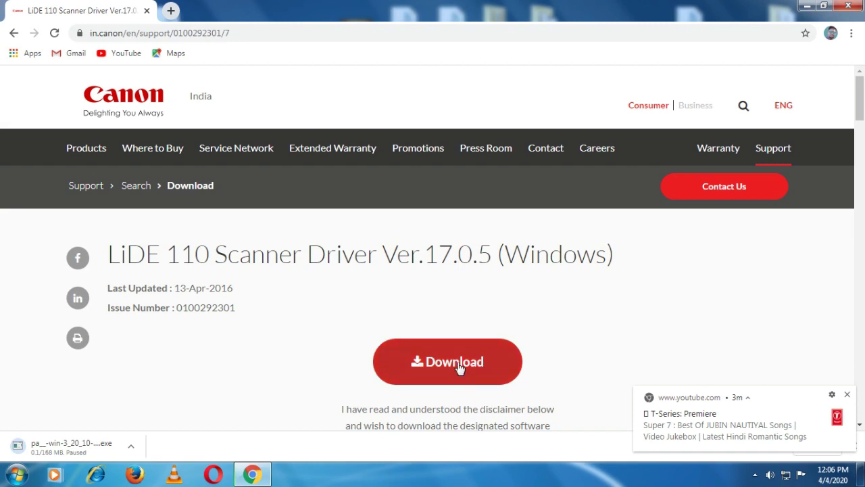
{"action": "left_click_drag", "start_coordinate": [615, 255], "coordinate": [103, 256]}
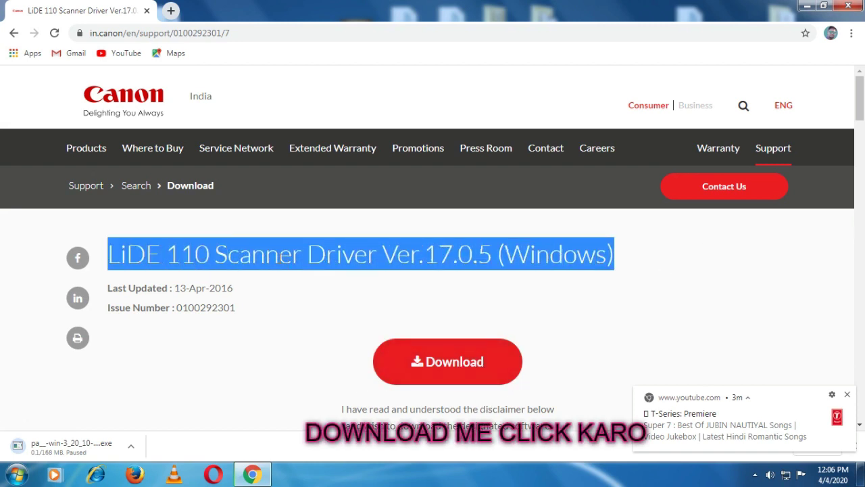
{"action": "left_click", "coordinate": [286, 345]}
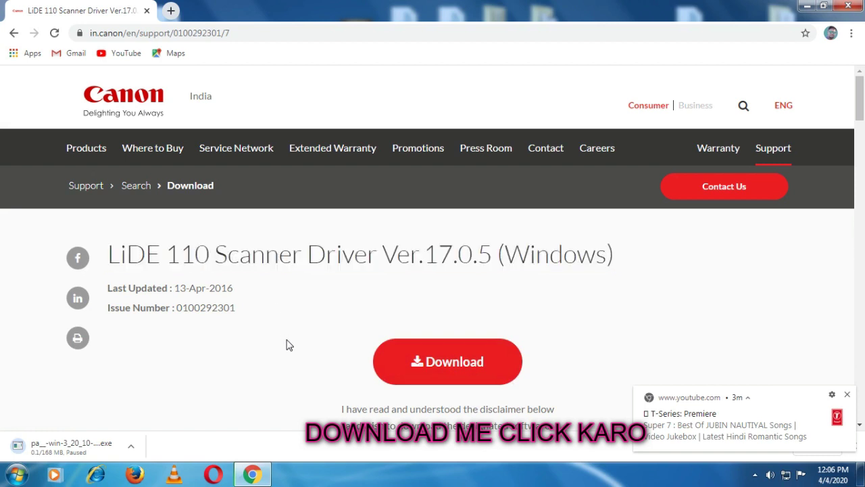
{"action": "left_click", "coordinate": [463, 365]}
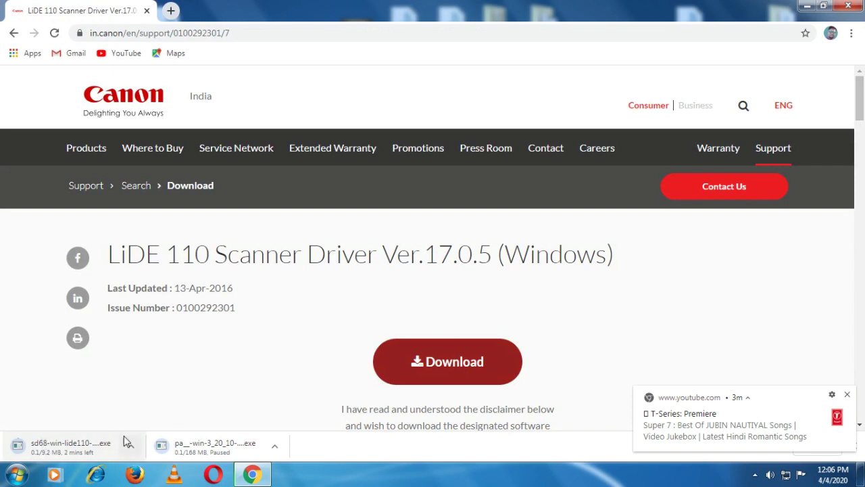
Pause the LiDE 110 scanner driver download and go back to Canon India's product support search
{"action": "left_click", "coordinate": [129, 443]}
{"action": "left_click", "coordinate": [155, 388]}
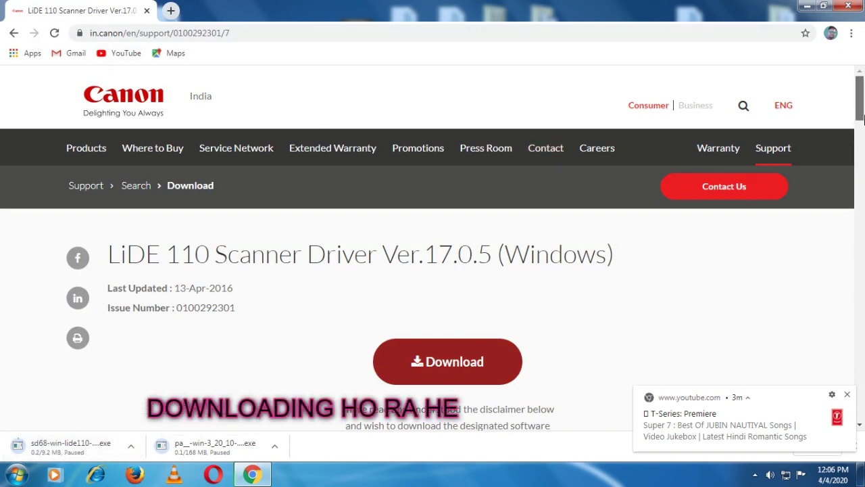
{"action": "left_click", "coordinate": [12, 34]}
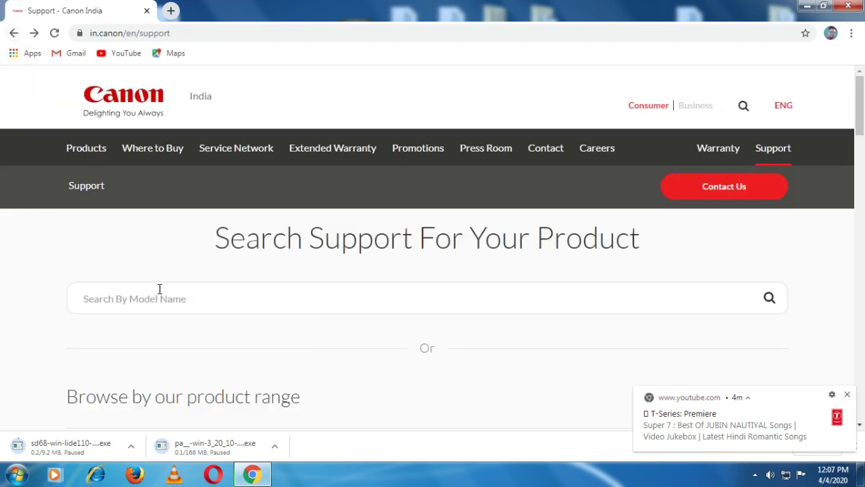
Search product support for model 2900 and open the LASER SHOT LBP2900/ 2900B suggestion
{"action": "left_click", "coordinate": [153, 303]}
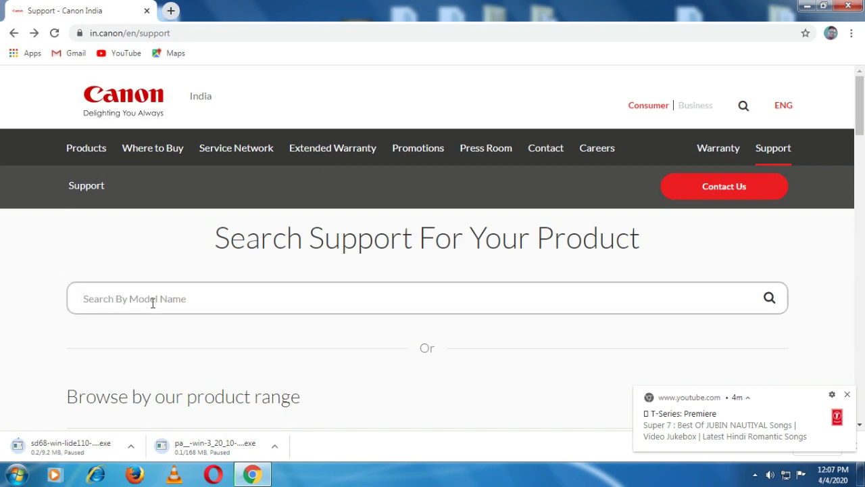
{"action": "type", "text": "2"}
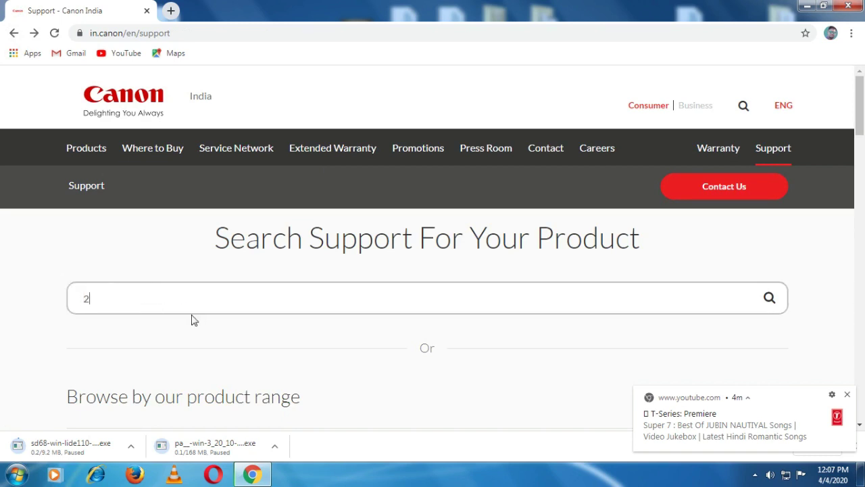
{"action": "type", "text": "900"}
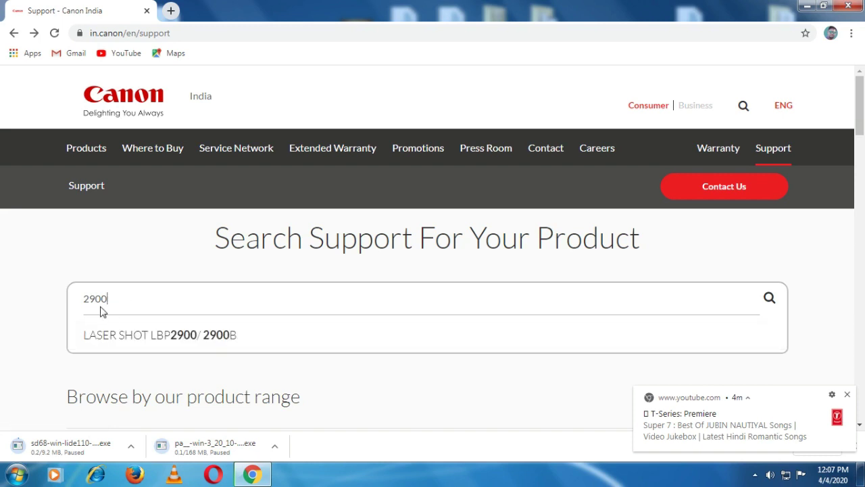
{"action": "left_click", "coordinate": [145, 340]}
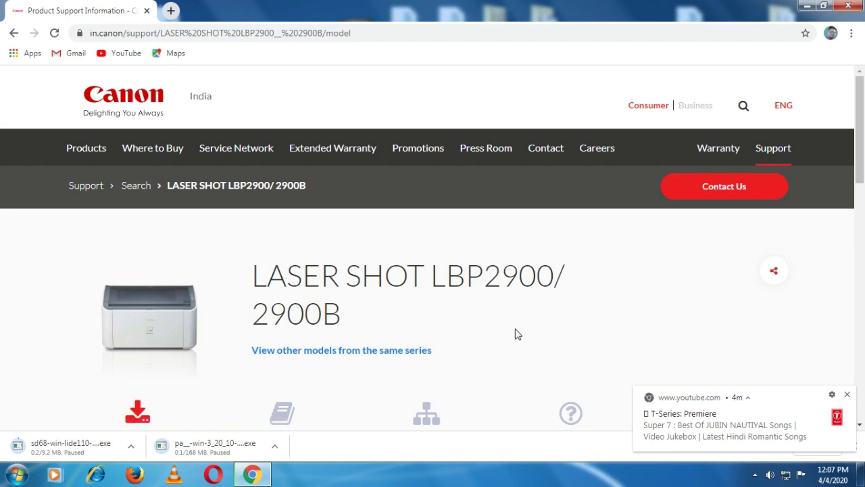
{"action": "left_click_drag", "start_coordinate": [572, 275], "coordinate": [247, 290]}
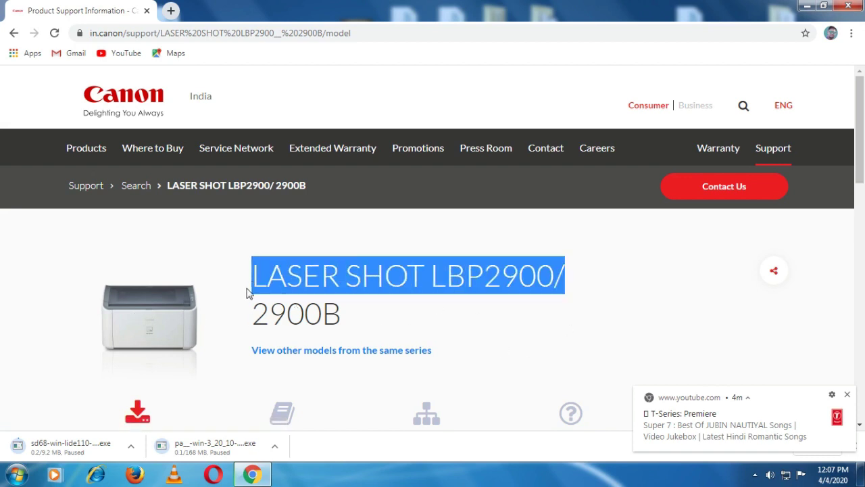
Open the LBP2900's operating system choices, check the computer's system type in its properties, and return to the Canon page
{"action": "left_click_drag", "start_coordinate": [861, 182], "coordinate": [861, 234]}
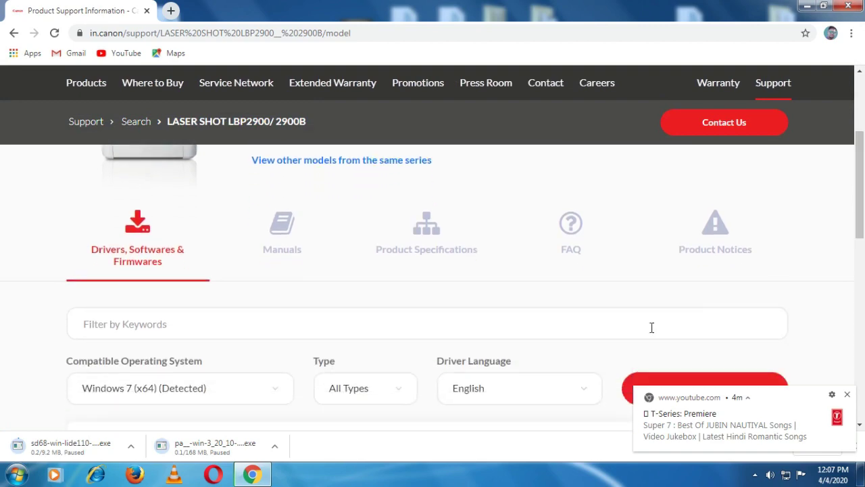
{"action": "left_click", "coordinate": [269, 396]}
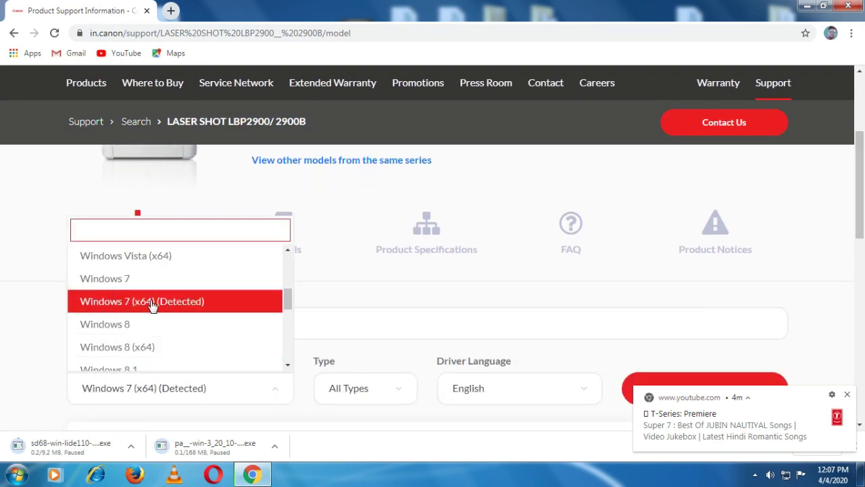
{"action": "left_click", "coordinate": [807, 6]}
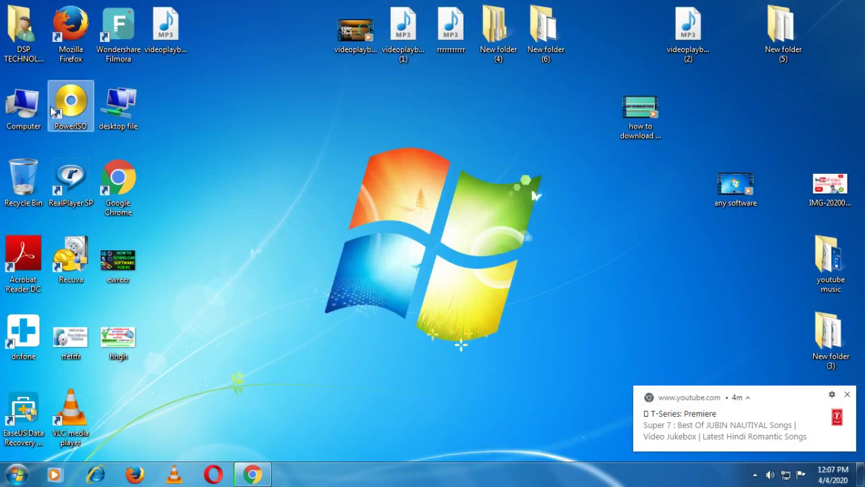
{"action": "right_click", "coordinate": [7, 105]}
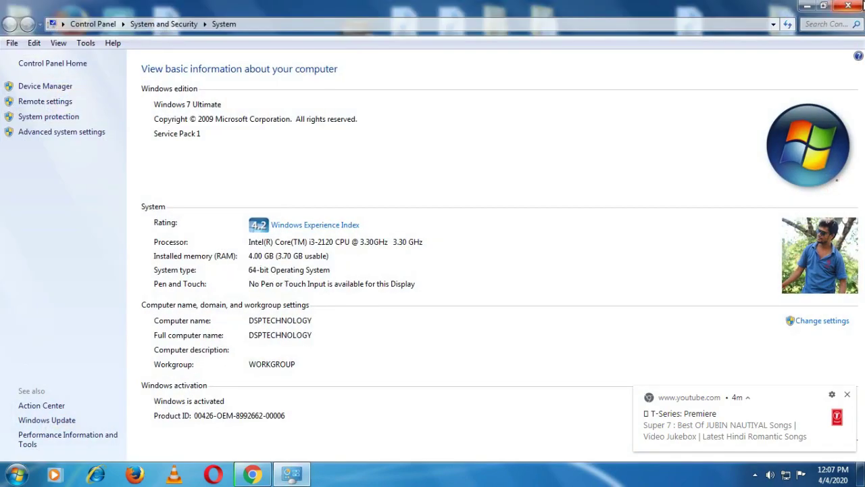
{"action": "left_click", "coordinate": [848, 5]}
{"action": "left_click", "coordinate": [252, 473]}
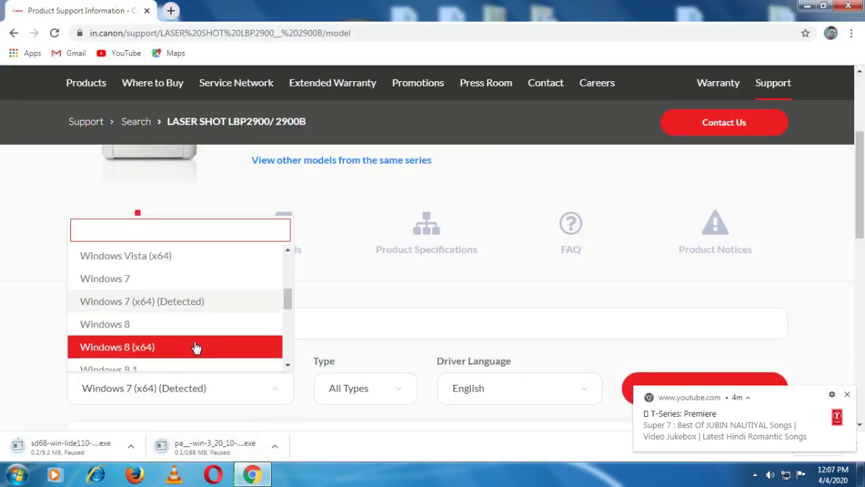
Set the LBP2900's Compatible Operating System filter to Windows 7 (x64)
{"action": "left_click", "coordinate": [395, 308]}
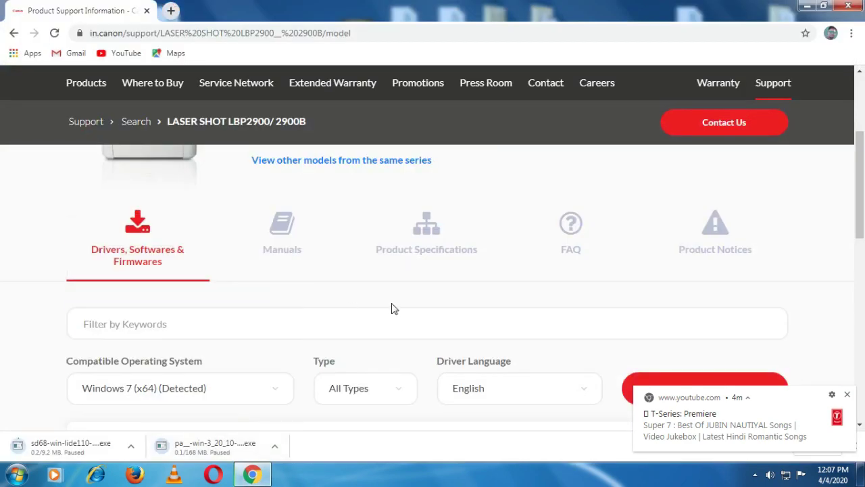
{"action": "left_click", "coordinate": [179, 391]}
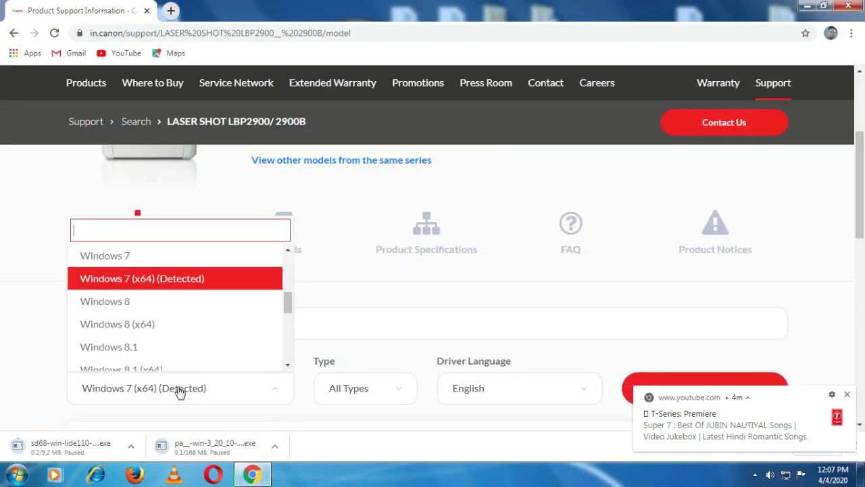
{"action": "left_click", "coordinate": [182, 286]}
Open the [Windows 64bit] LBP2900/2900B CAPT Printer Driver (R1.50 Ver.3.30) entry from the LBP2900's driver results
{"action": "scroll", "coordinate": [863, 271], "scroll_direction": "down", "scroll_amount": 2}
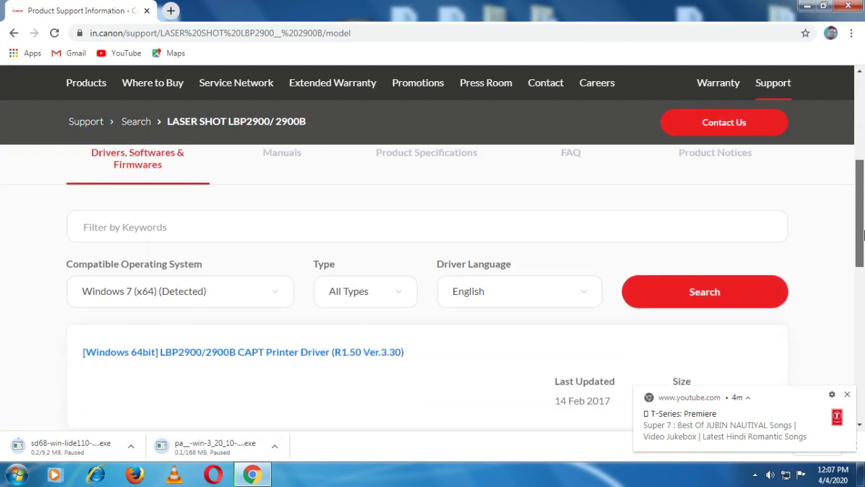
{"action": "scroll", "coordinate": [863, 182], "scroll_direction": "up", "scroll_amount": 3}
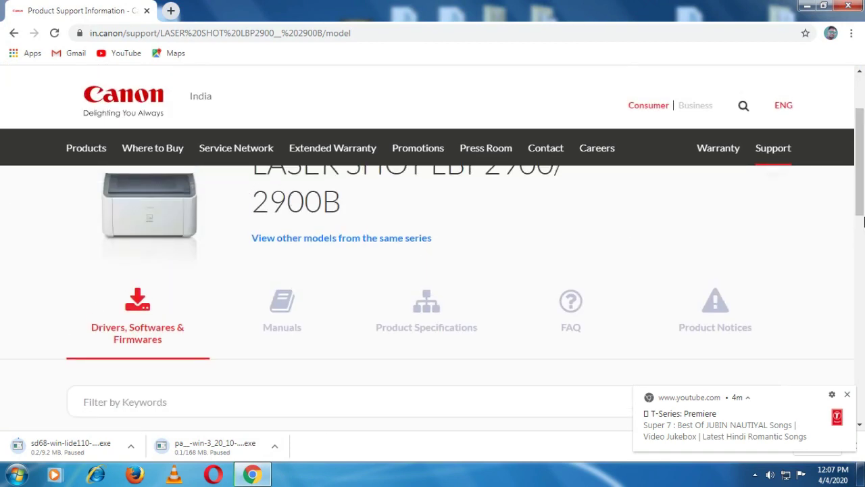
{"action": "scroll", "coordinate": [862, 230], "scroll_direction": "up", "scroll_amount": 1}
{"action": "left_click_drag", "start_coordinate": [205, 253], "coordinate": [277, 254]}
{"action": "left_click_drag", "start_coordinate": [699, 253], "coordinate": [252, 244]}
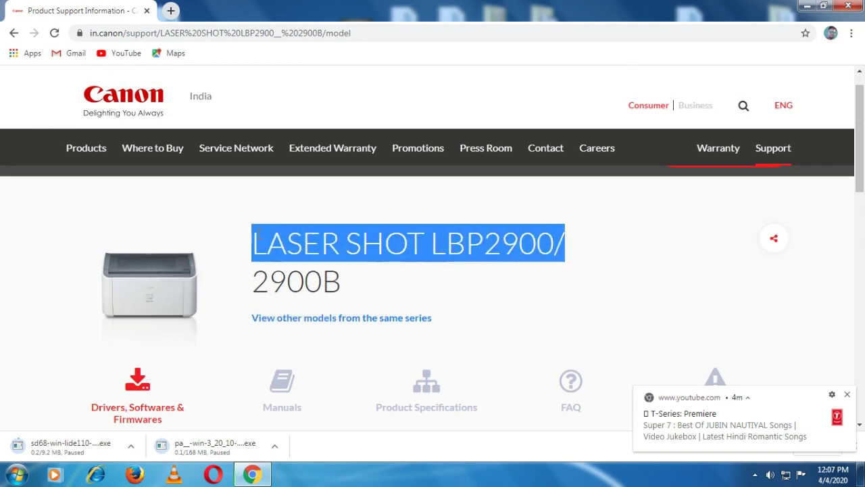
{"action": "scroll", "coordinate": [859, 237], "scroll_direction": "down", "scroll_amount": 3}
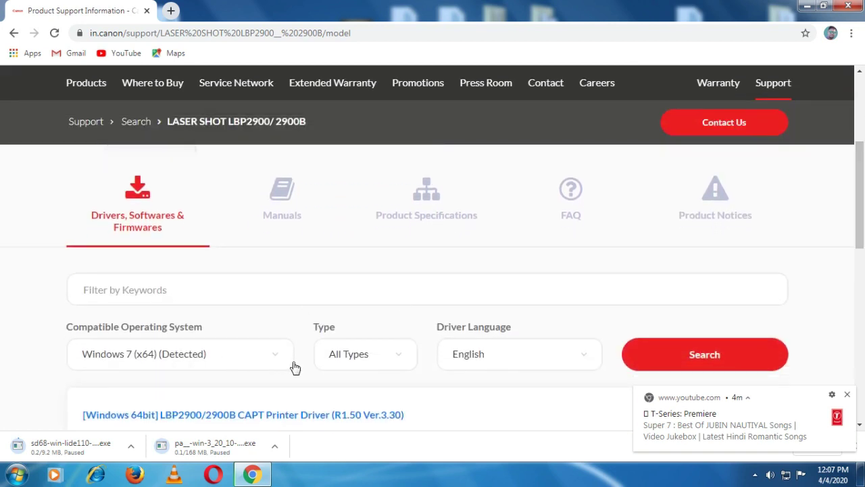
{"action": "scroll", "coordinate": [851, 214], "scroll_direction": "down", "scroll_amount": 2}
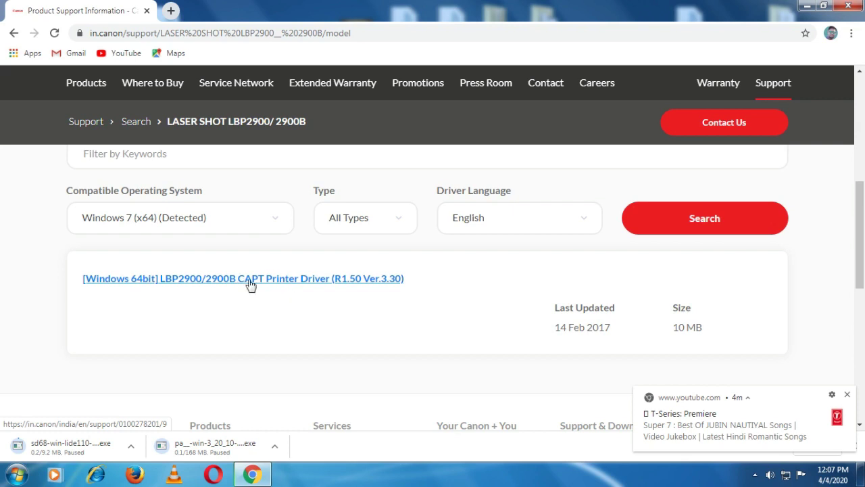
{"action": "right_click", "coordinate": [250, 284]}
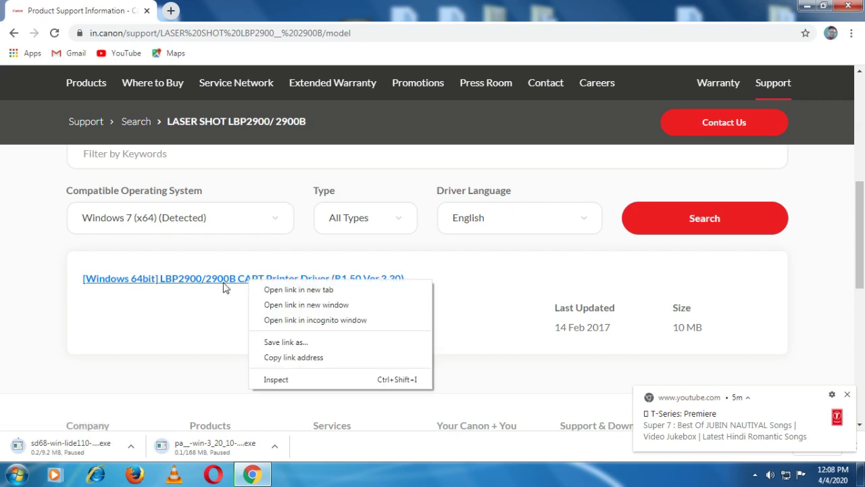
{"action": "left_click", "coordinate": [218, 281]}
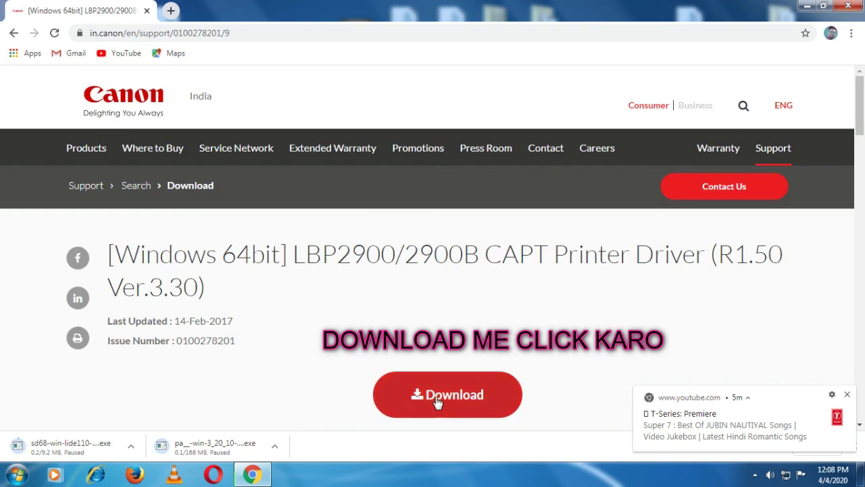
Download the LBP2900/2900B CAPT Printer Driver and show the finished file in its folder
{"action": "left_click", "coordinate": [457, 400]}
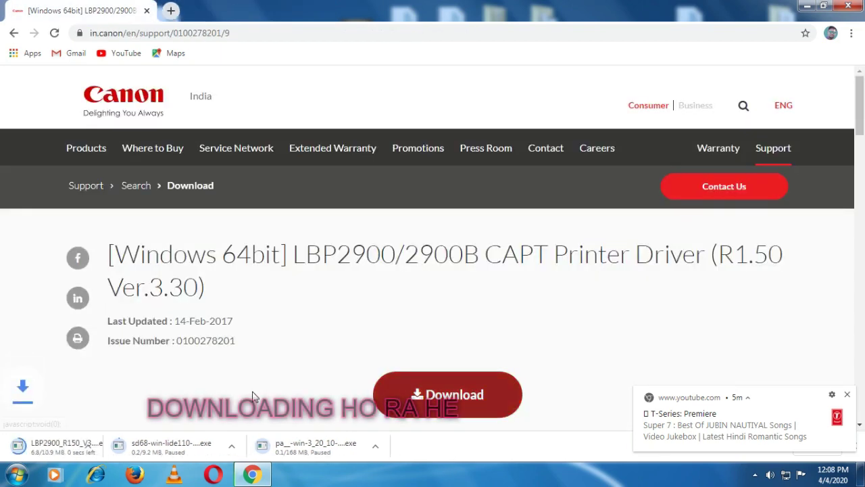
{"action": "left_click", "coordinate": [129, 446]}
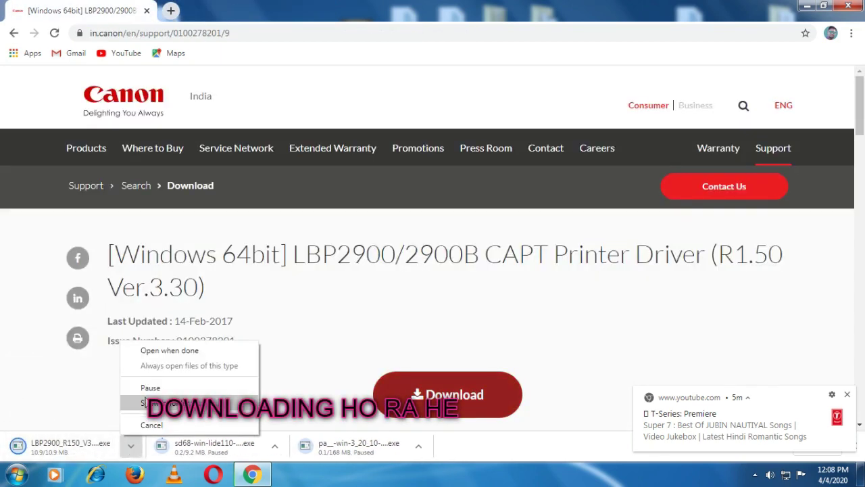
{"action": "left_click", "coordinate": [150, 386]}
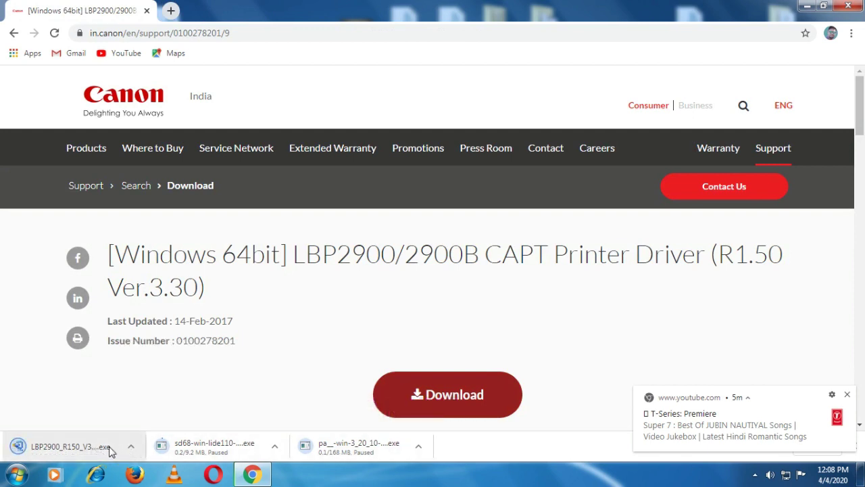
{"action": "left_click", "coordinate": [130, 446]}
{"action": "left_click", "coordinate": [159, 405]}
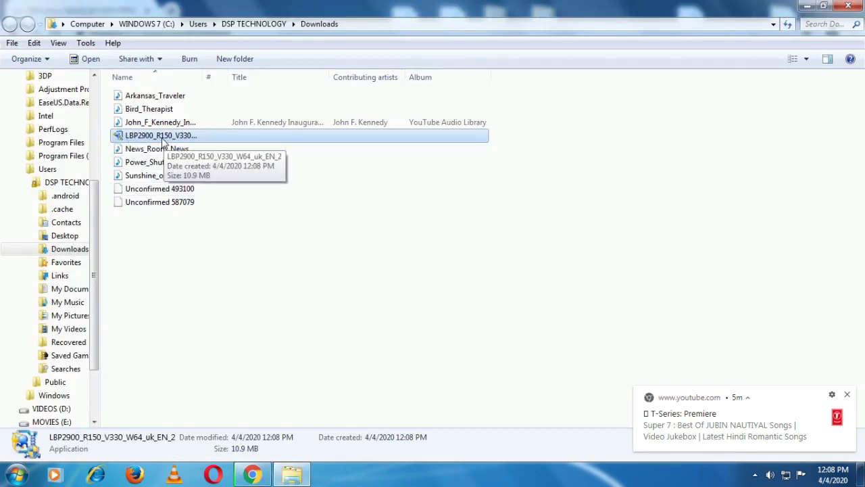
Copy the LBP2900_R150_V330_W64_uk_EN_2 file from Downloads to the desktop
{"action": "right_click", "coordinate": [163, 140]}
{"action": "left_click", "coordinate": [202, 312]}
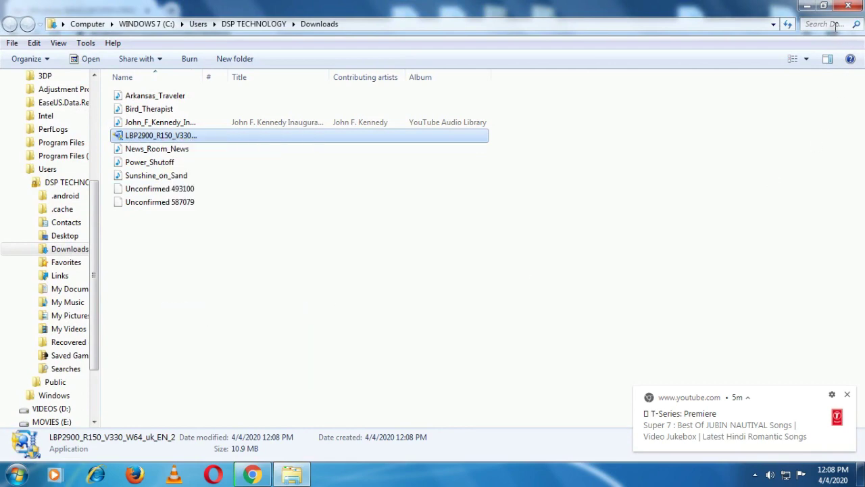
{"action": "left_click", "coordinate": [805, 9]}
{"action": "left_click", "coordinate": [801, 9]}
{"action": "right_click", "coordinate": [368, 147]}
{"action": "left_click", "coordinate": [397, 206]}
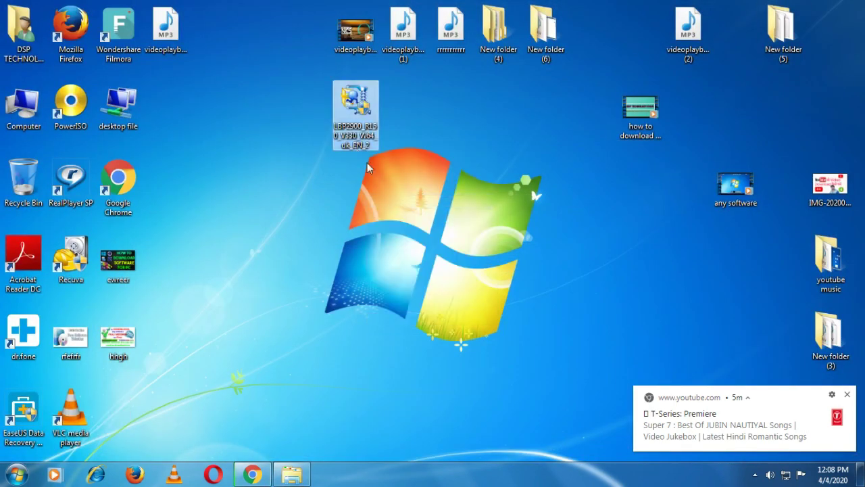
Switch back to Chrome and return to Canon's Search Support For Your Product page, ready to enter a model name
{"action": "left_click", "coordinate": [252, 473]}
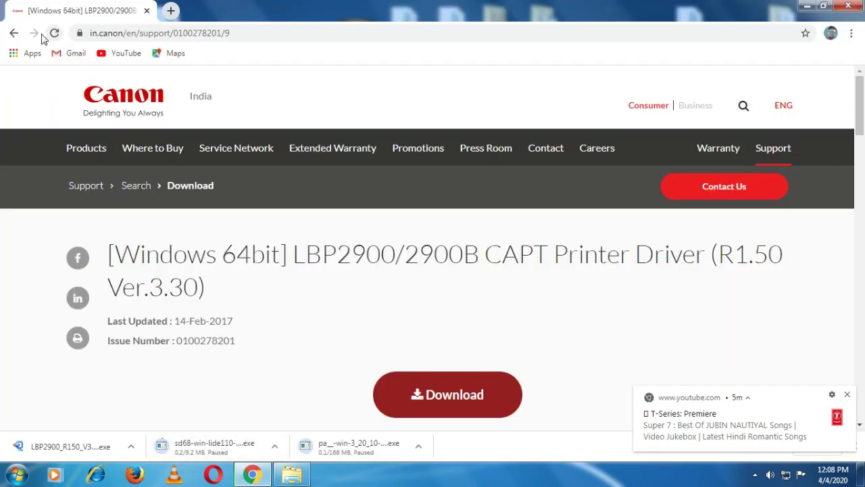
{"action": "left_click", "coordinate": [13, 34]}
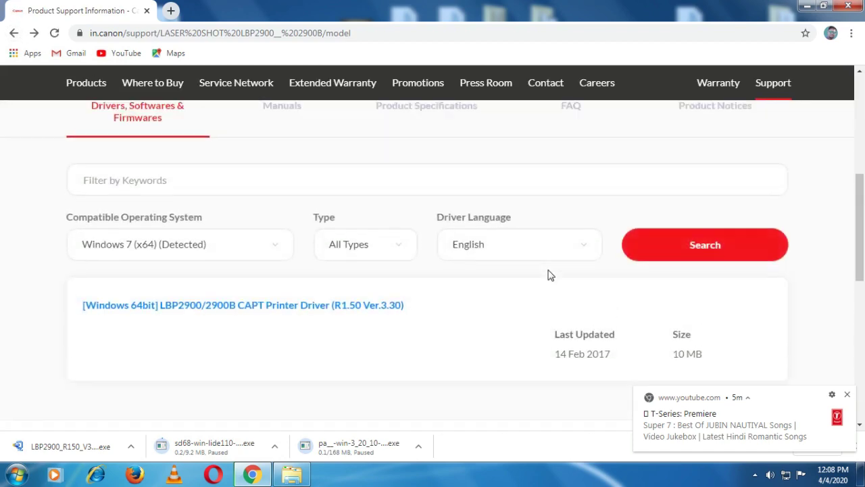
{"action": "scroll", "coordinate": [544, 284], "scroll_direction": "up", "scroll_amount": 3}
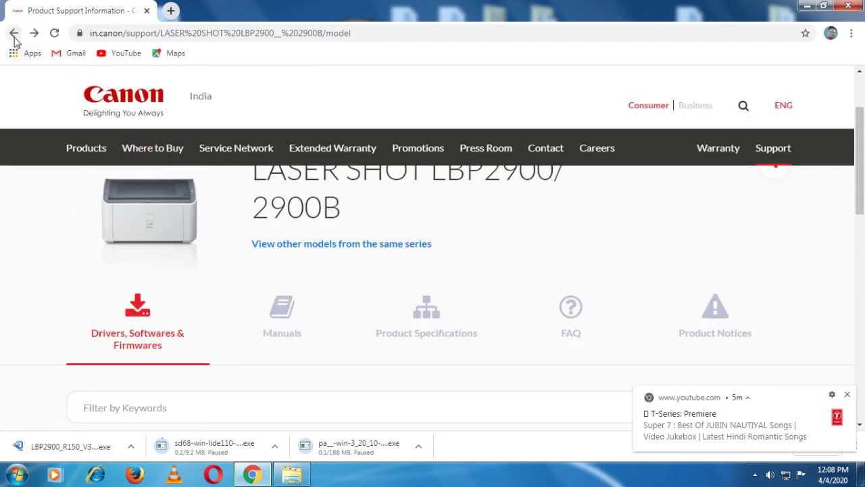
{"action": "left_click", "coordinate": [14, 33]}
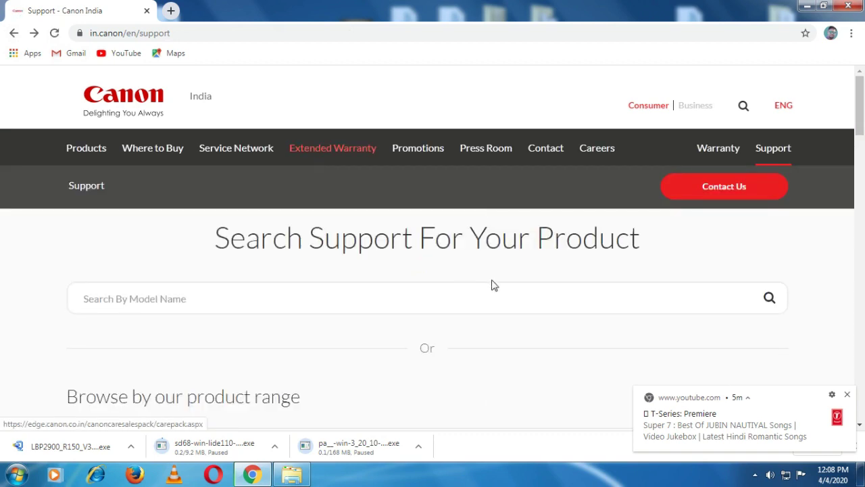
{"action": "left_click_drag", "start_coordinate": [637, 239], "coordinate": [169, 242]}
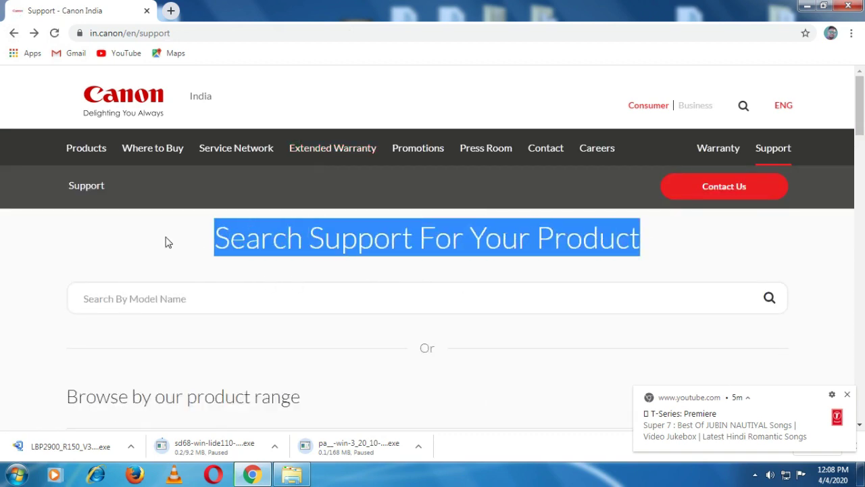
{"action": "left_click", "coordinate": [176, 305]}
{"action": "type", "text": "210"}
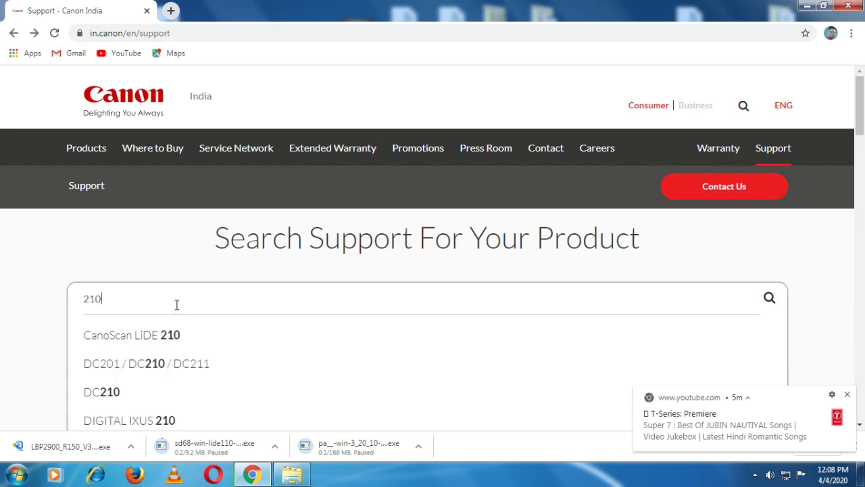
{"action": "key", "text": "BackSpace"}
{"action": "key", "text": "BackSpace"}
{"action": "key", "text": "BackSpace"}
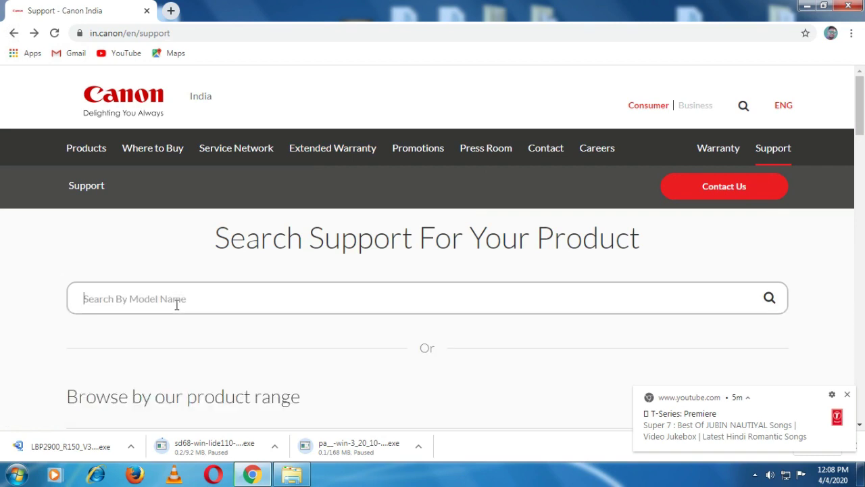
Search product support for model 2010 and open the PIXMA G2010 suggestion
{"action": "type", "text": "2"}
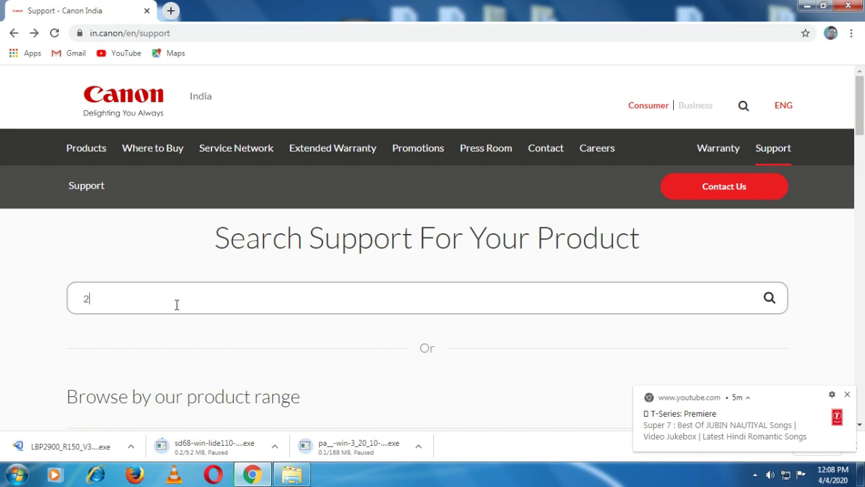
{"action": "type", "text": "0"}
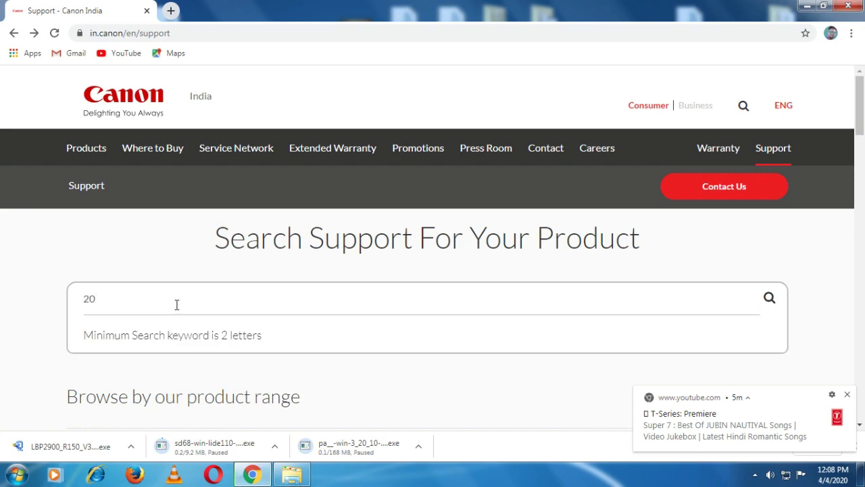
{"action": "type", "text": "10"}
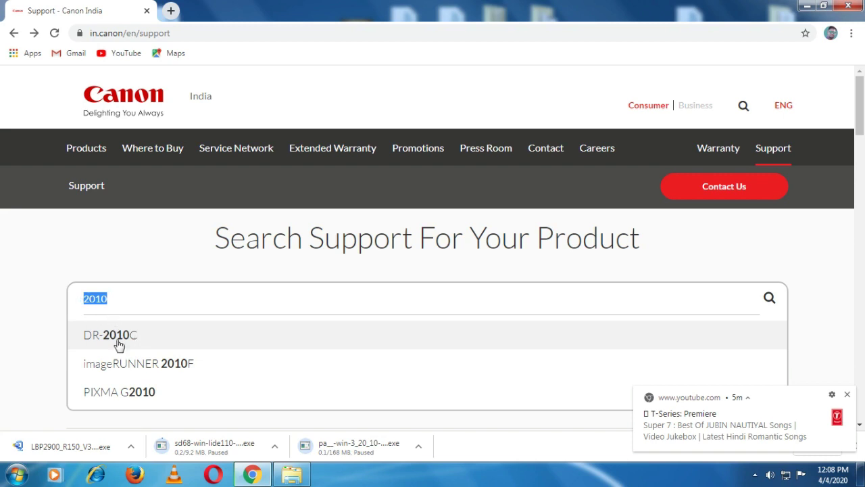
{"action": "left_click", "coordinate": [142, 402]}
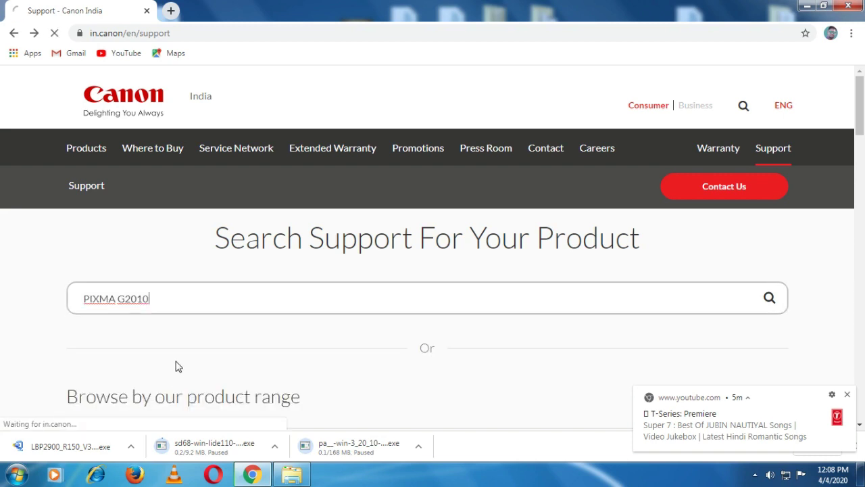
Look over the PIXMA G2010 support page and set its Compatible Operating System filter to Windows 7 (x64)
{"action": "scroll", "coordinate": [842, 214], "scroll_direction": "down", "scroll_amount": 10}
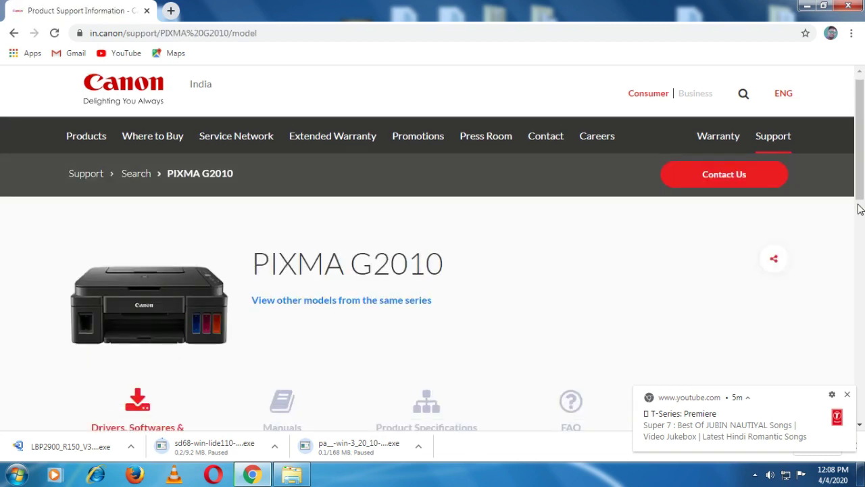
{"action": "scroll", "coordinate": [863, 130], "scroll_direction": "up", "scroll_amount": 8}
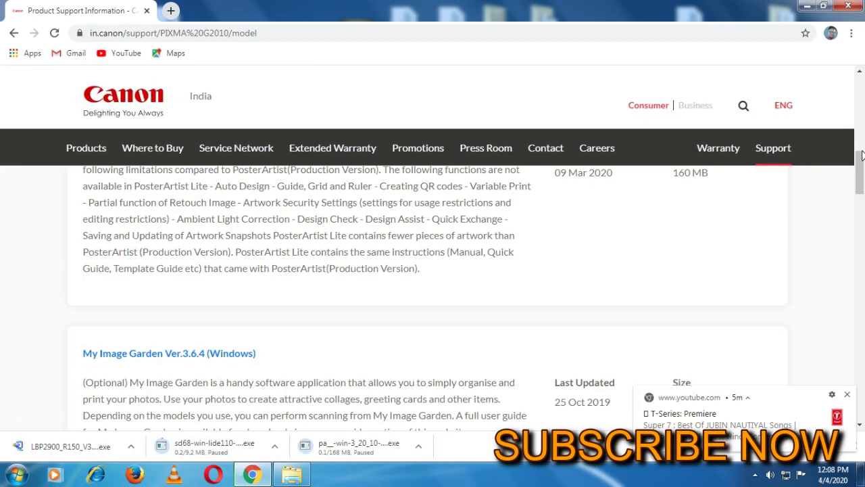
{"action": "scroll", "coordinate": [863, 108], "scroll_direction": "up", "scroll_amount": 3}
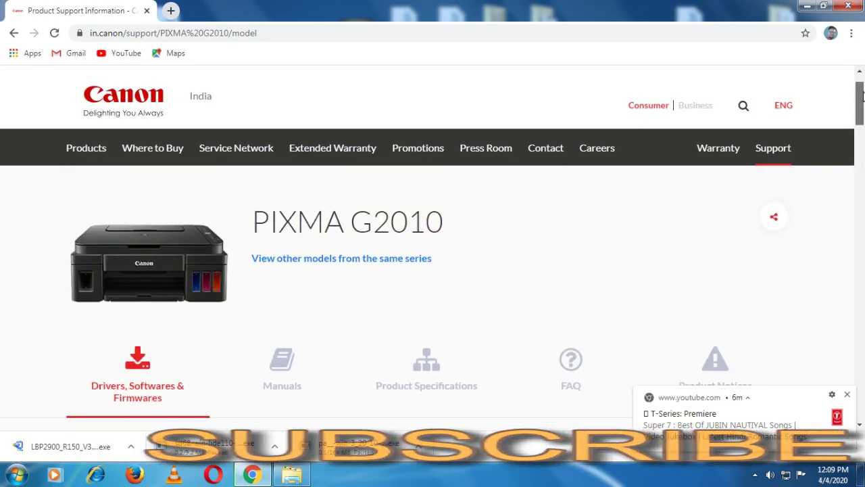
{"action": "left_click_drag", "start_coordinate": [506, 235], "coordinate": [250, 230]}
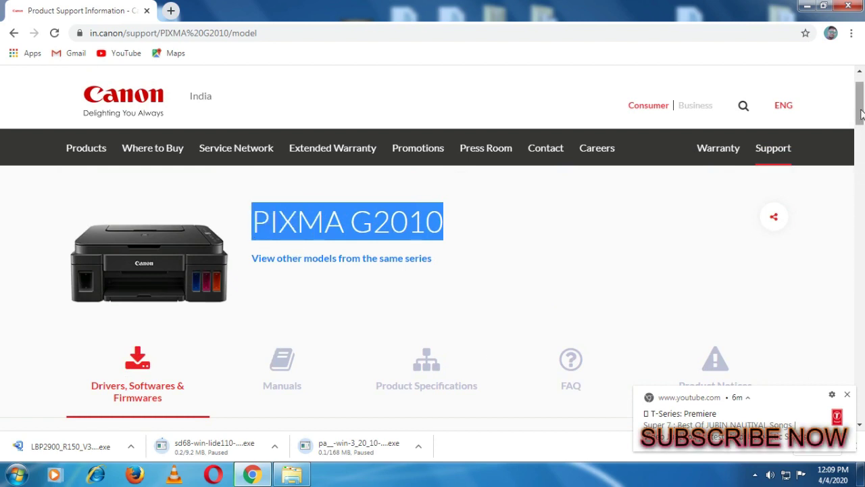
{"action": "scroll", "coordinate": [862, 115], "scroll_direction": "down", "scroll_amount": 3}
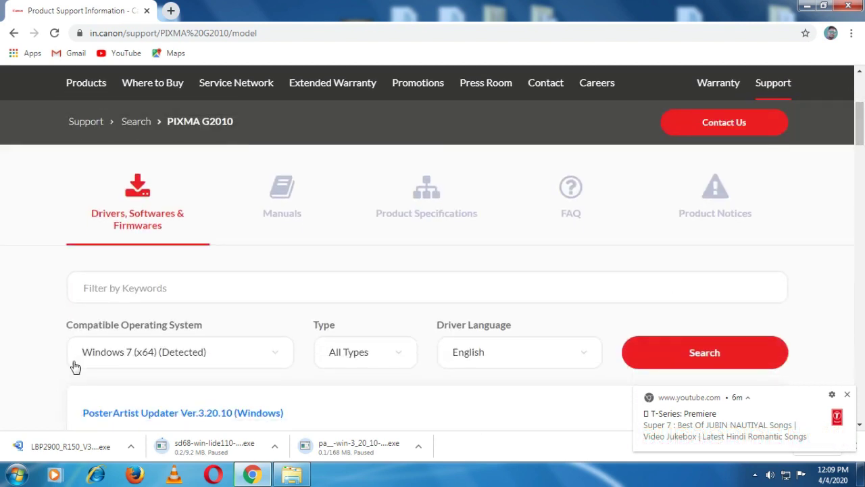
{"action": "left_click", "coordinate": [272, 357]}
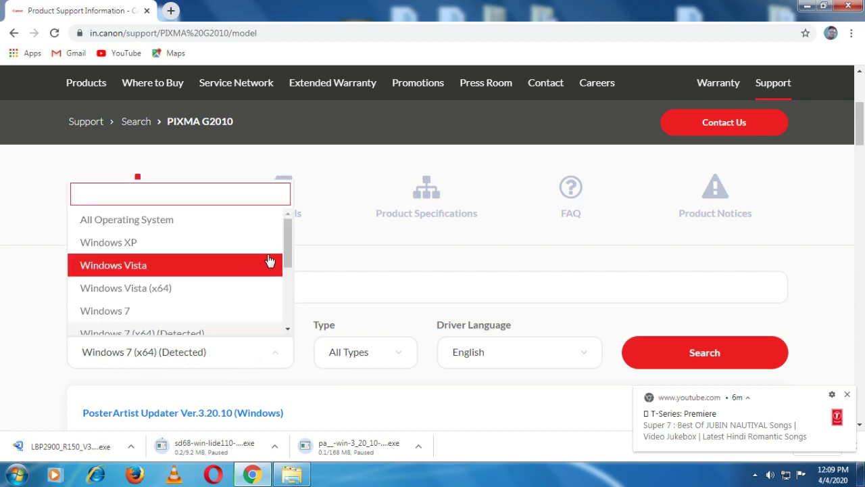
{"action": "scroll", "coordinate": [287, 257], "scroll_direction": "down", "scroll_amount": 1}
{"action": "left_click", "coordinate": [119, 310]}
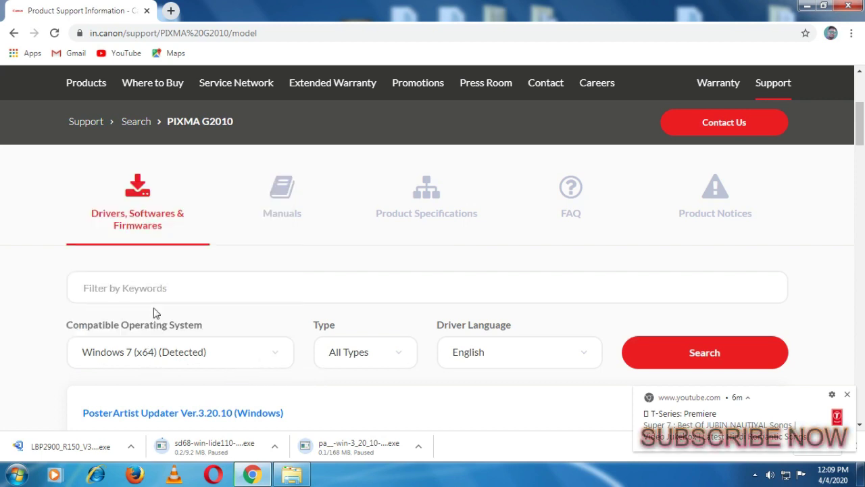
Open the PosterArtist Updater Ver.3.20.10 (Windows) entry, request its download, and close the extra browser tab
{"action": "scroll", "coordinate": [863, 133], "scroll_direction": "down", "scroll_amount": 2}
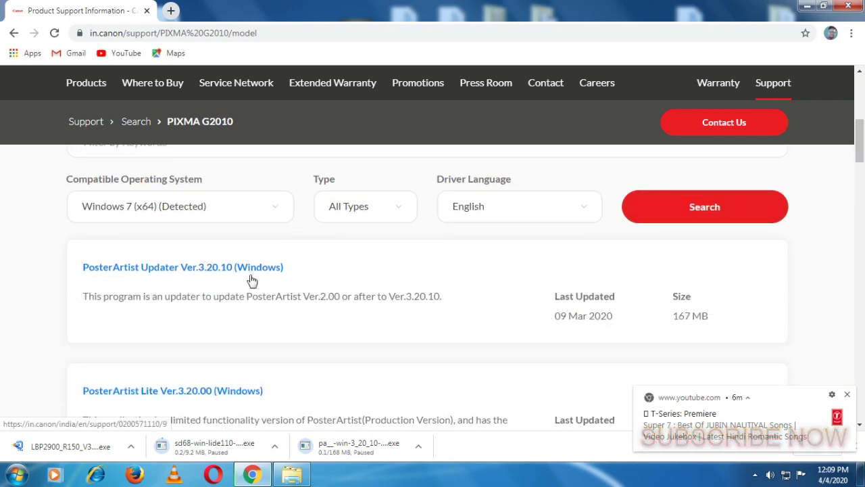
{"action": "left_click", "coordinate": [222, 275]}
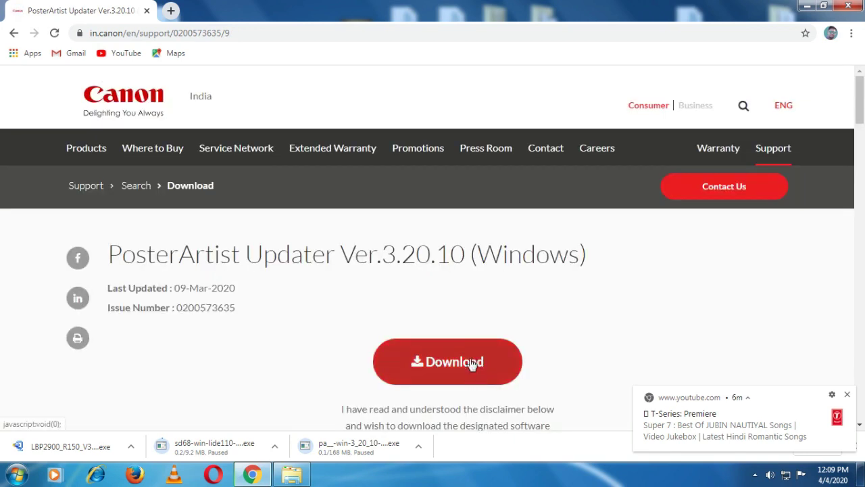
{"action": "left_click_drag", "start_coordinate": [605, 261], "coordinate": [107, 257]}
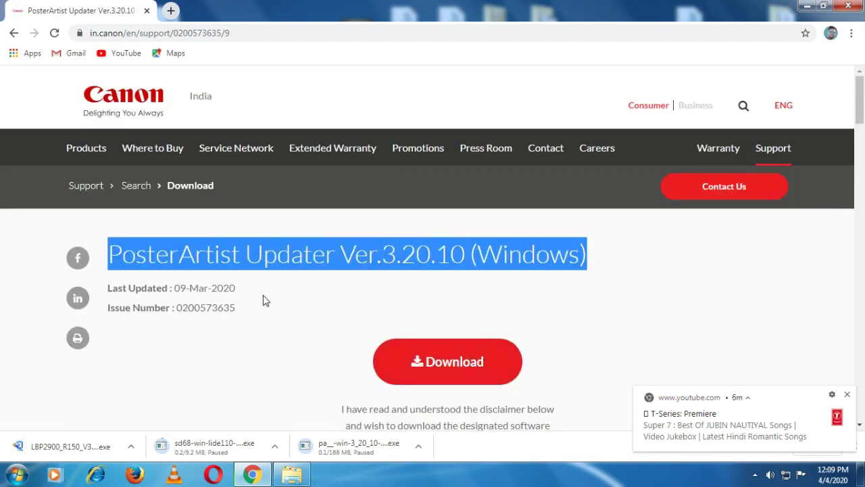
{"action": "left_click", "coordinate": [444, 372]}
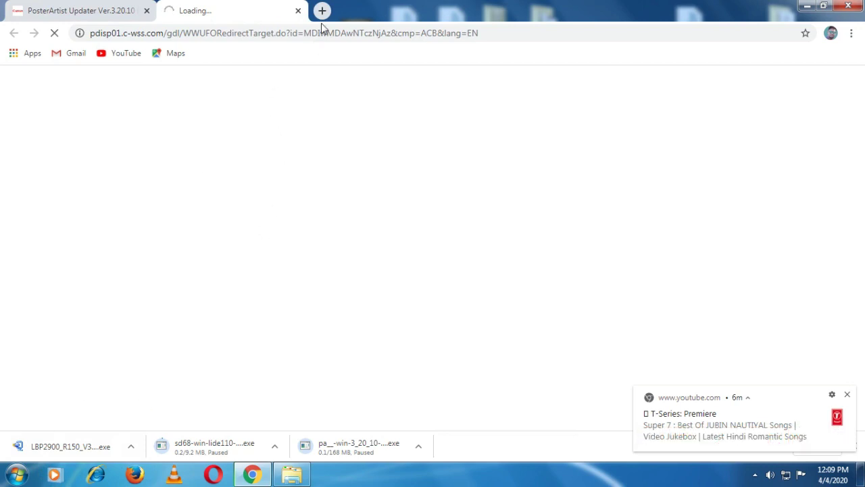
{"action": "left_click", "coordinate": [299, 11]}
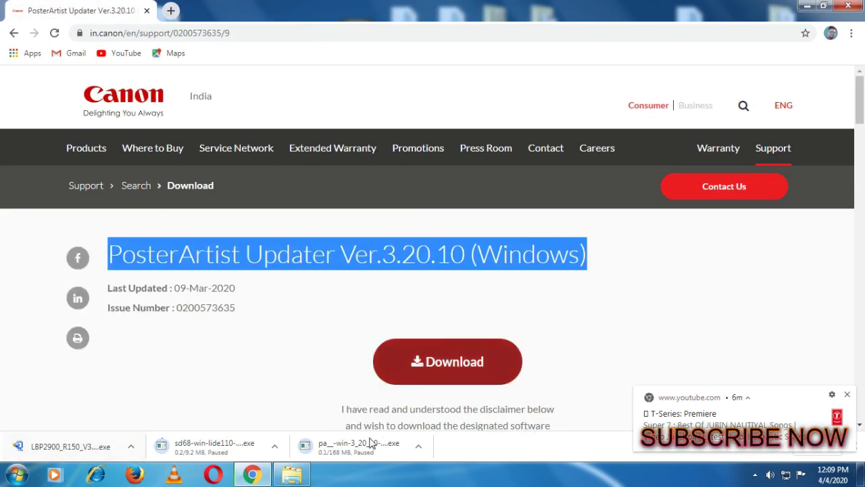
Exit Chrome despite the pending downloads and refresh the desktop
{"action": "left_click", "coordinate": [849, 6]}
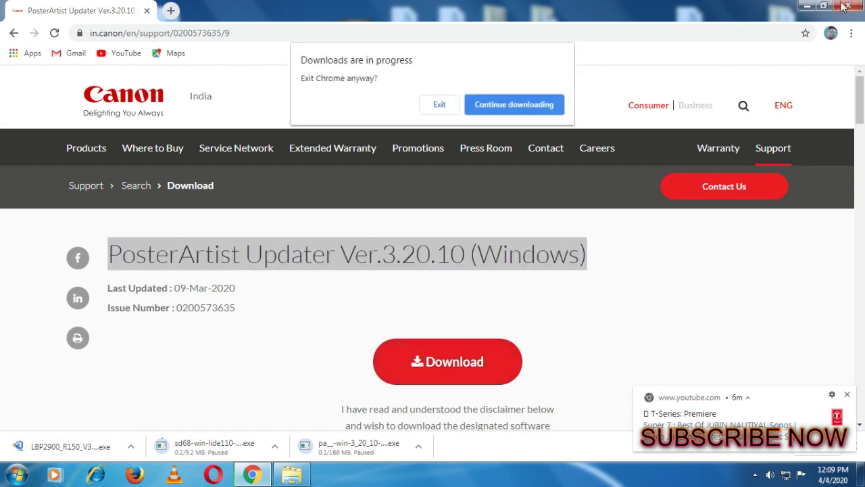
{"action": "left_click", "coordinate": [439, 104]}
{"action": "right_click", "coordinate": [498, 207]}
{"action": "left_click", "coordinate": [523, 244]}
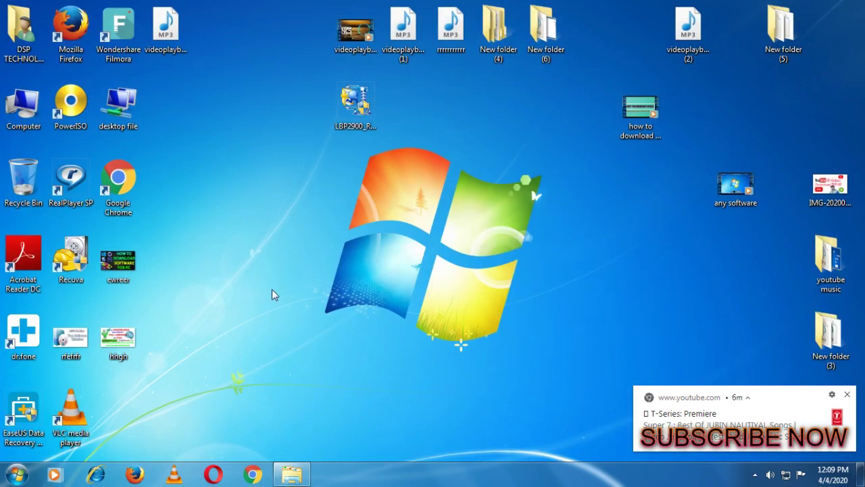
Open Google Chrome from the desktop and search Google for "hp printer driver"
{"action": "right_click", "coordinate": [120, 200]}
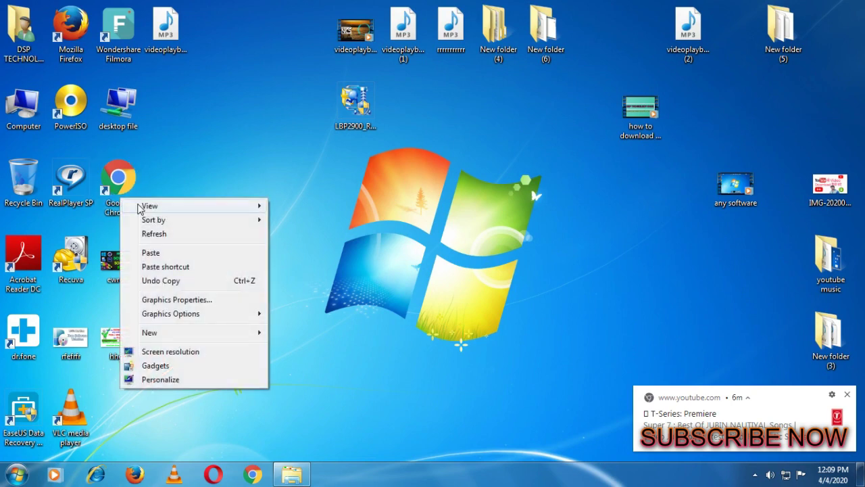
{"action": "right_click", "coordinate": [116, 181]}
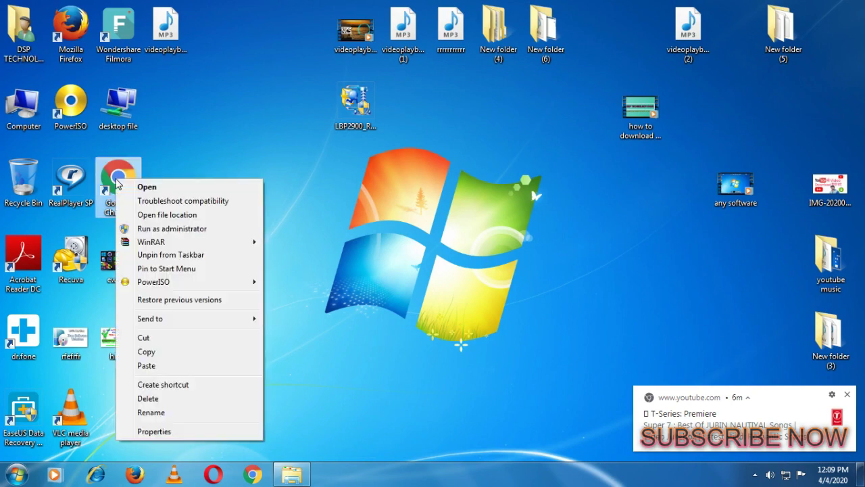
{"action": "left_click", "coordinate": [167, 189]}
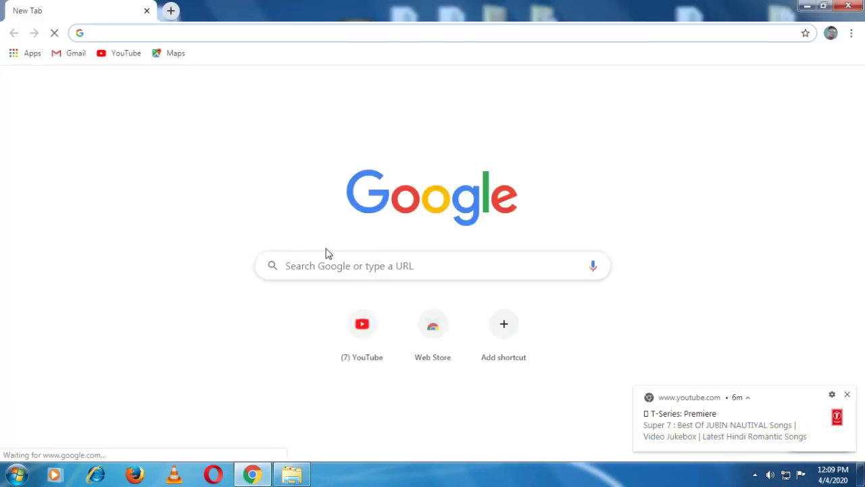
{"action": "left_click", "coordinate": [310, 261]}
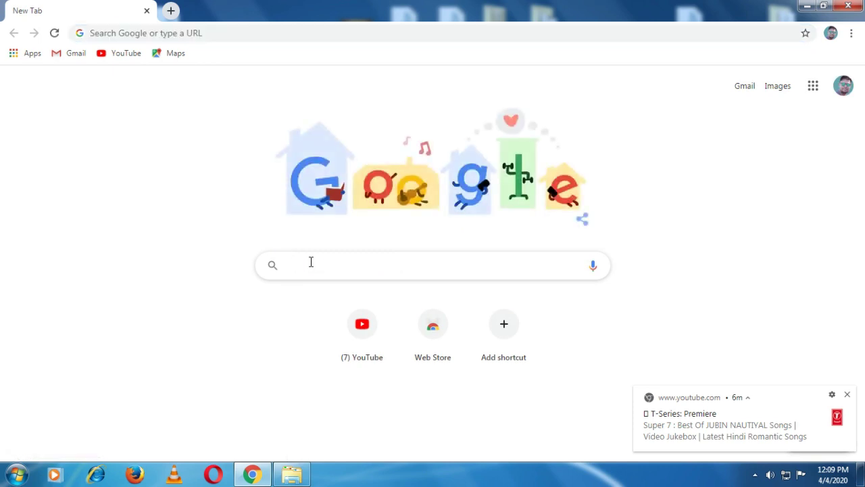
{"action": "type", "text": "hp"}
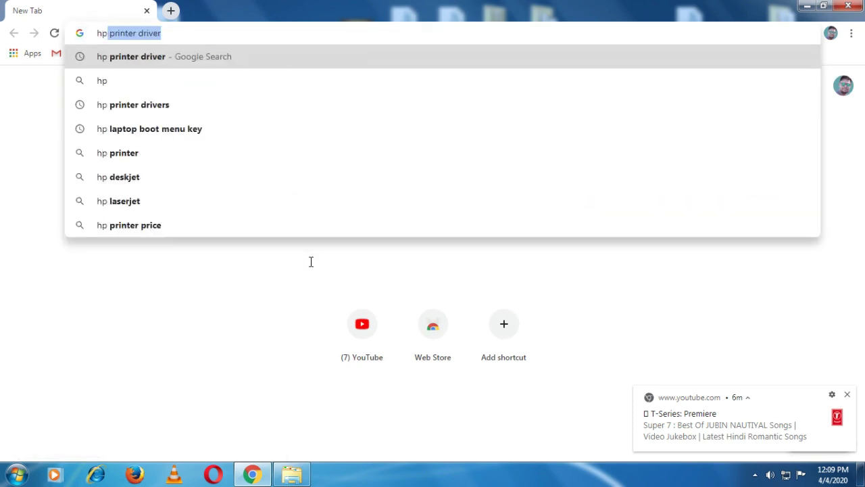
{"action": "type", "text": " printer"}
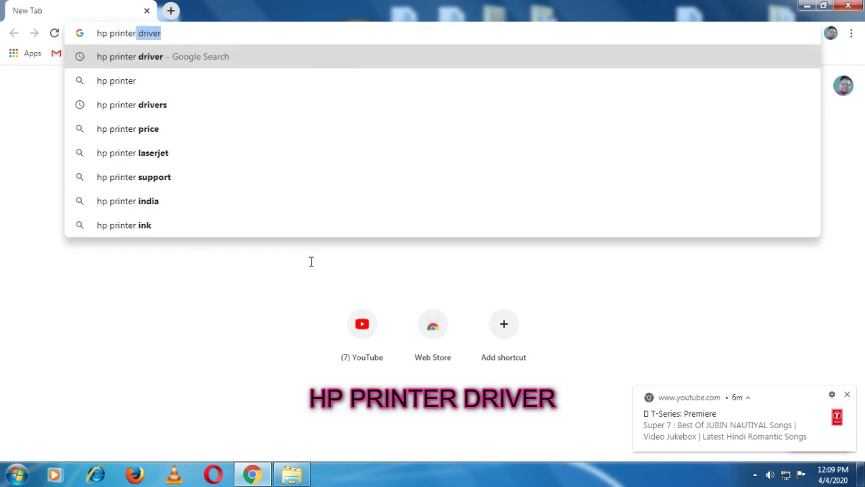
{"action": "key", "text": "Right"}
{"action": "left_click_drag", "start_coordinate": [174, 35], "coordinate": [107, 36]}
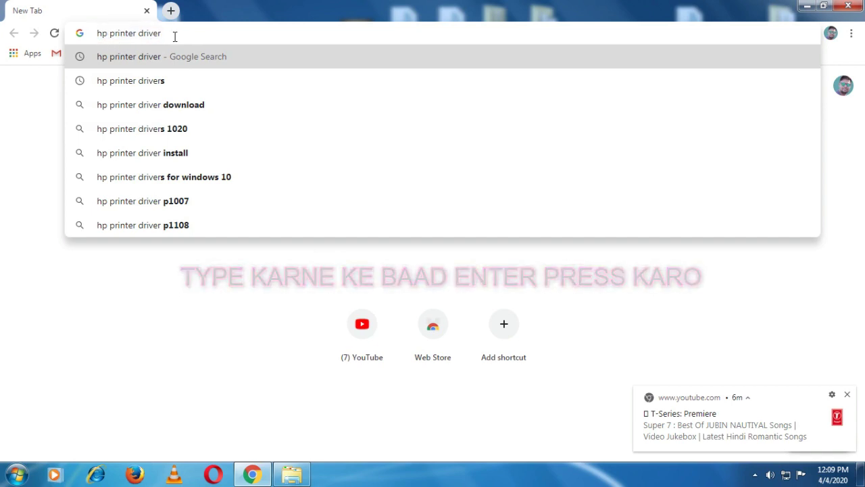
{"action": "key", "text": "Return"}
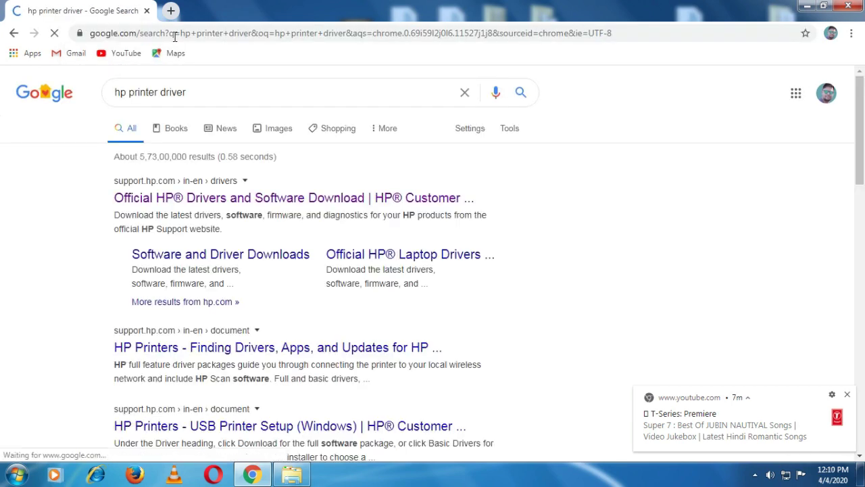
Open the "Official HP Drivers and Software Download" search result from support.hp.com
{"action": "scroll", "coordinate": [311, 104], "scroll_direction": "down", "scroll_amount": 1}
{"action": "scroll", "coordinate": [321, 135], "scroll_direction": "up", "scroll_amount": 1}
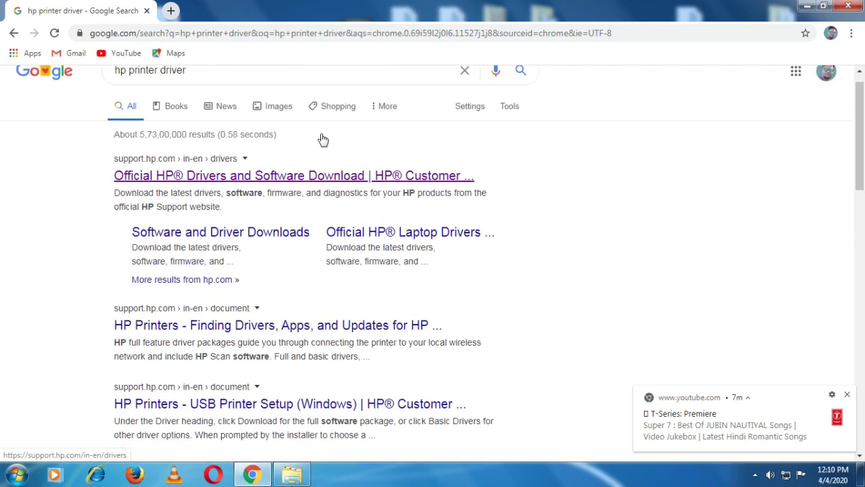
{"action": "left_click_drag", "start_coordinate": [494, 194], "coordinate": [95, 198]}
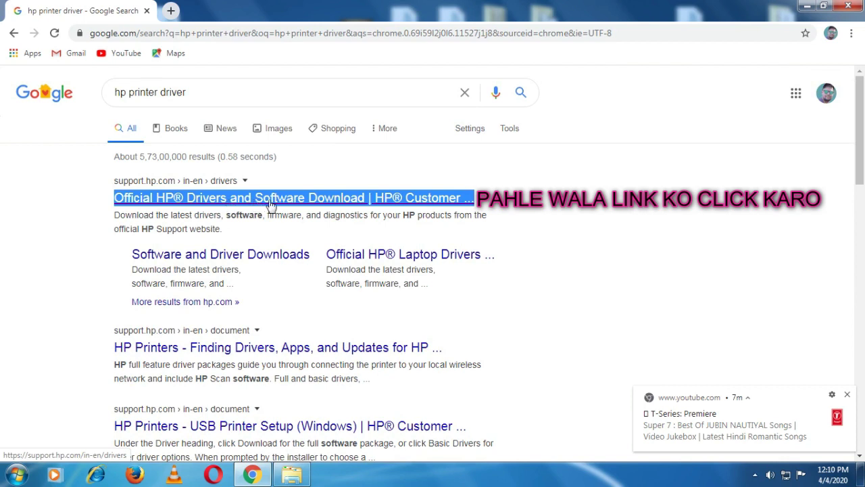
{"action": "left_click", "coordinate": [346, 201]}
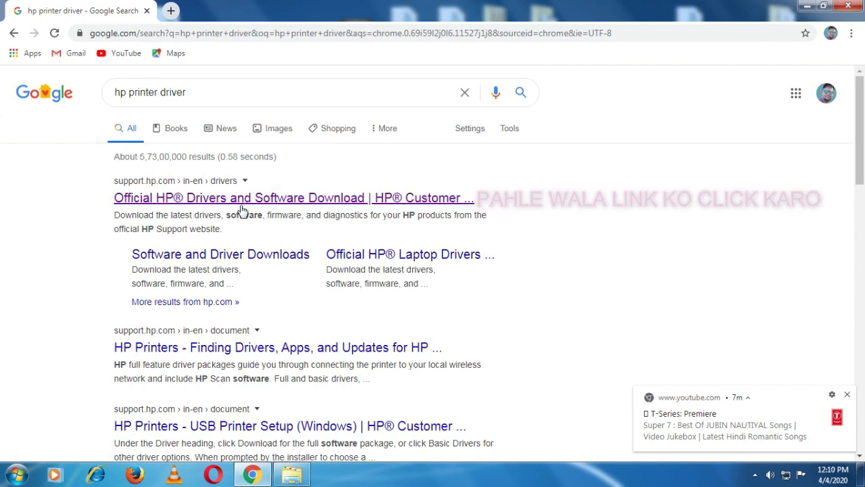
{"action": "left_click", "coordinate": [276, 203]}
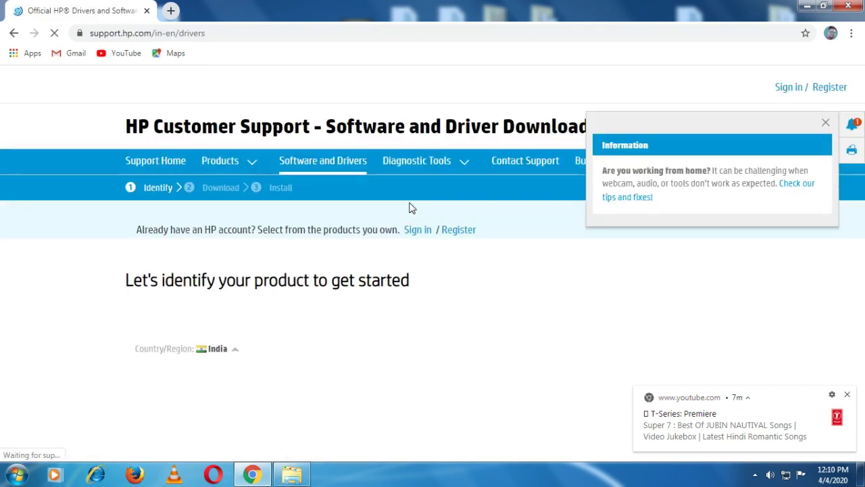
Dismiss the information notice on the HP driver page and choose Printer as the product type to identify
{"action": "mouse_move", "coordinate": [410, 206]}
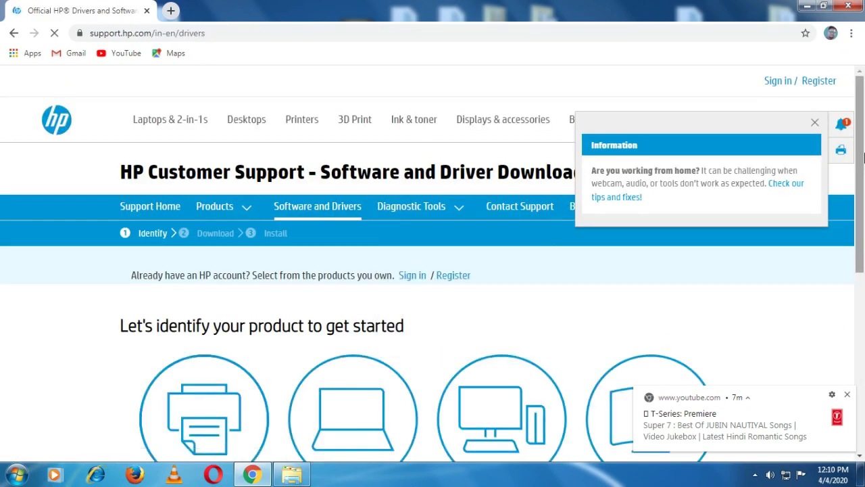
{"action": "left_click", "coordinate": [814, 122]}
{"action": "left_click_drag", "start_coordinate": [860, 182], "coordinate": [862, 251]}
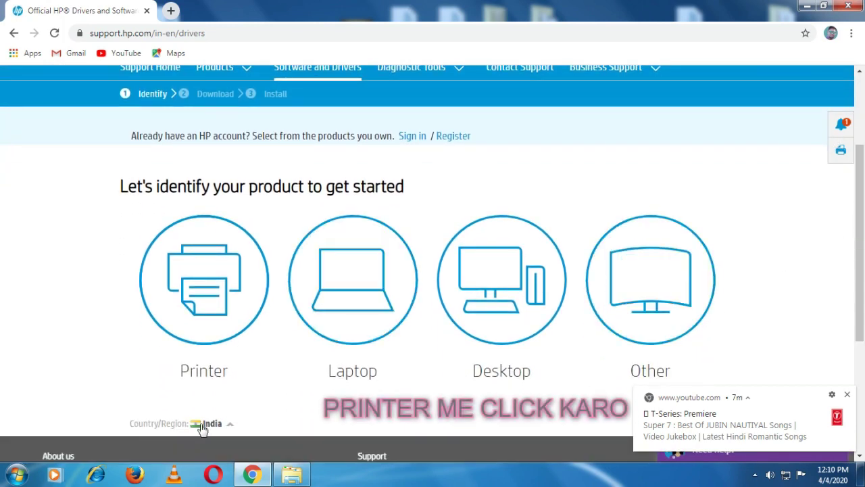
{"action": "left_click", "coordinate": [214, 379]}
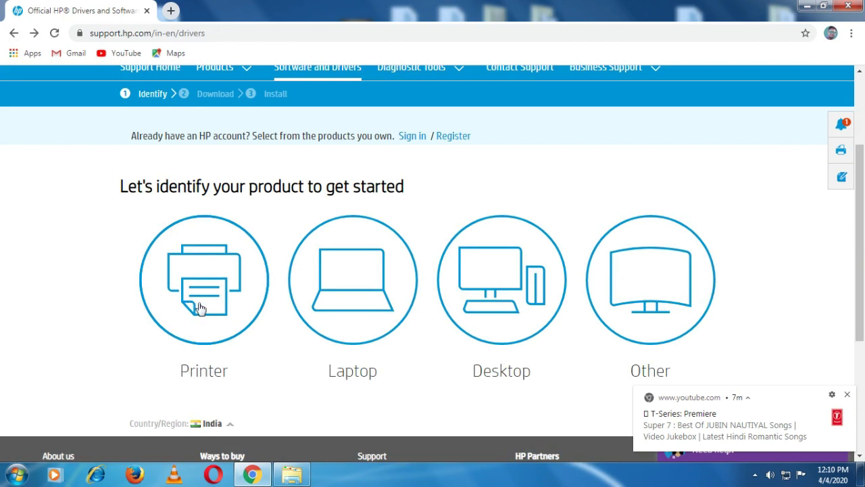
{"action": "left_click", "coordinate": [205, 372]}
Enter product name 5810 and open the HP DeskJet GT 5810 All-in-One Printer series suggestion
{"action": "left_click", "coordinate": [217, 288]}
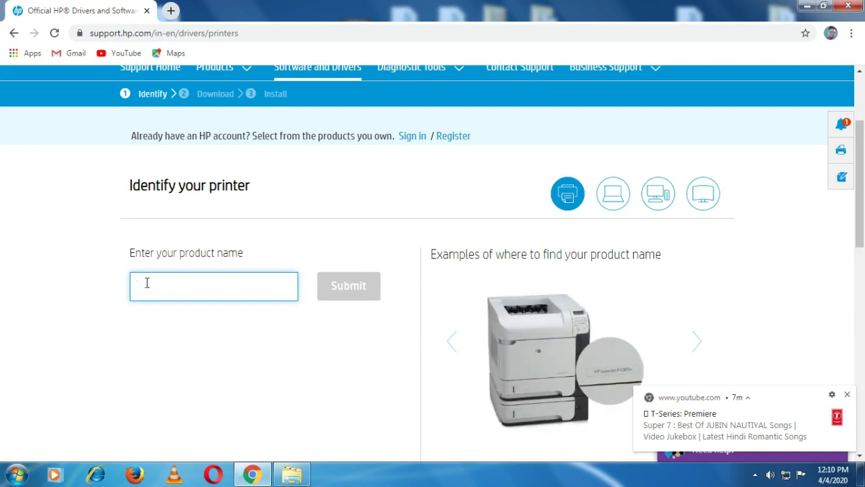
{"action": "type", "text": "58"}
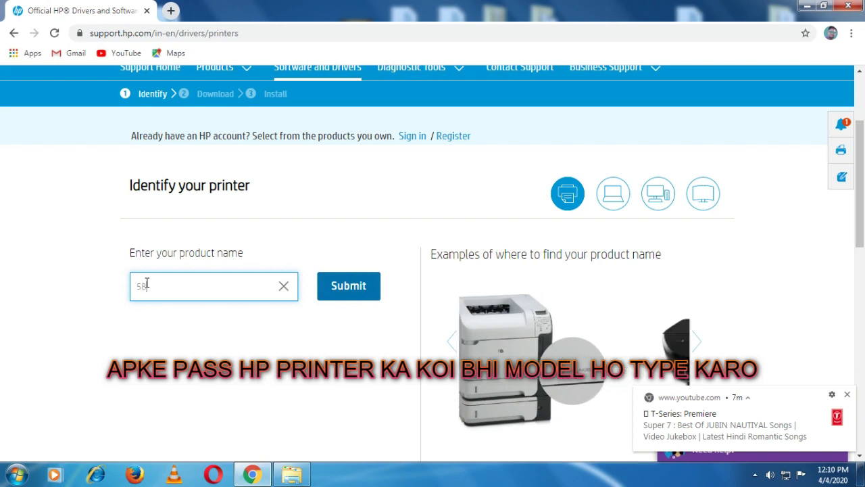
{"action": "type", "text": "1"}
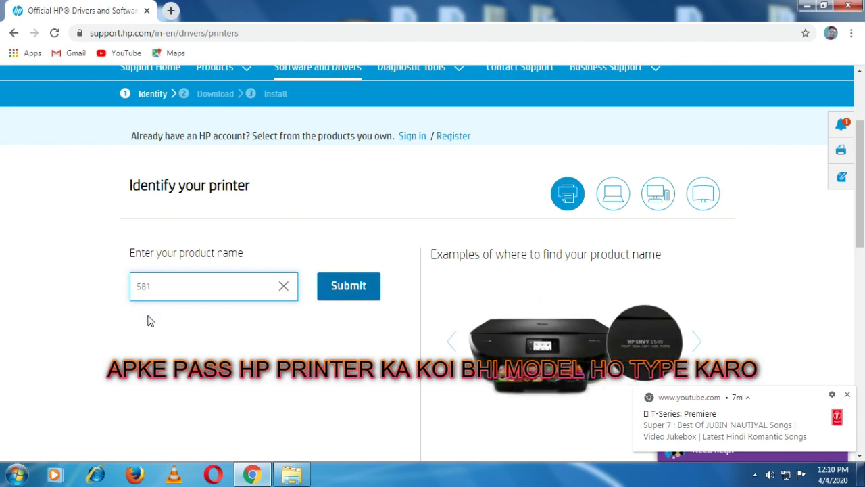
{"action": "type", "text": "0"}
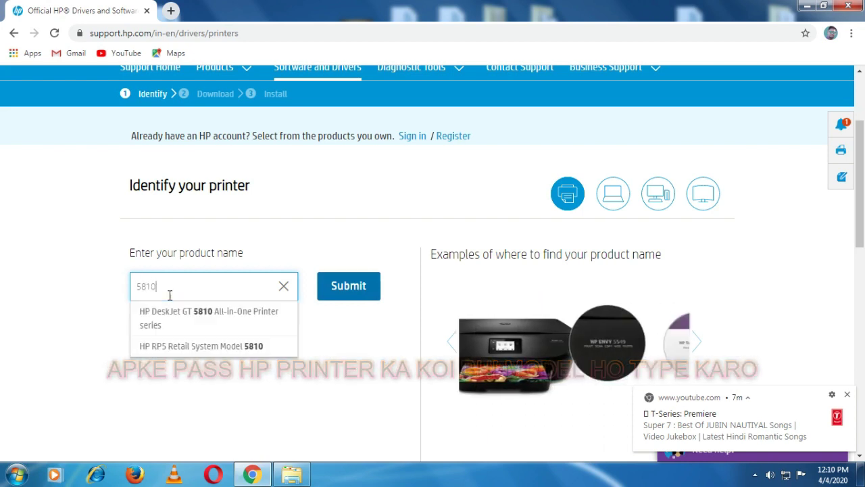
{"action": "left_click", "coordinate": [193, 321]}
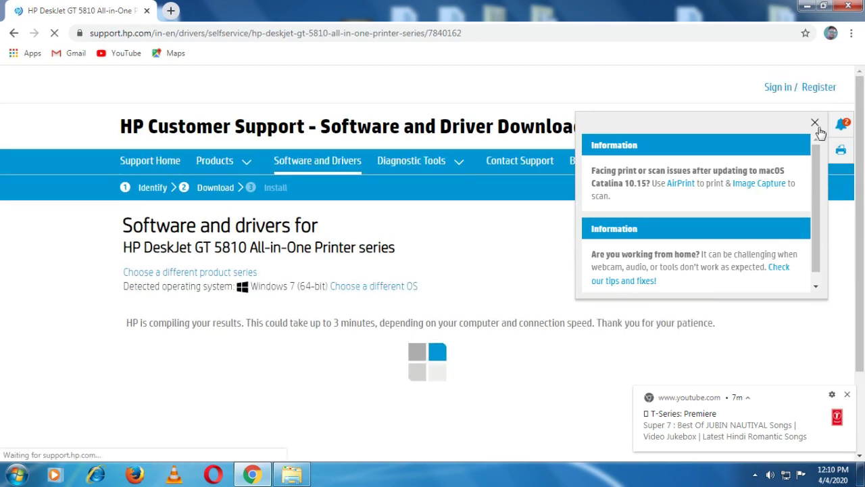
Dismiss the information notice and look over the printer model and detected operating system on its driver page
{"action": "left_click", "coordinate": [815, 123]}
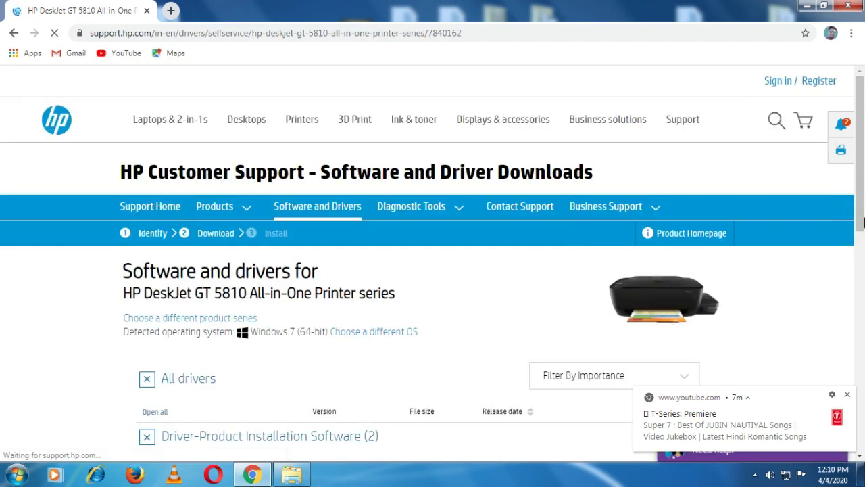
{"action": "scroll", "coordinate": [652, 228], "scroll_direction": "down", "scroll_amount": 2}
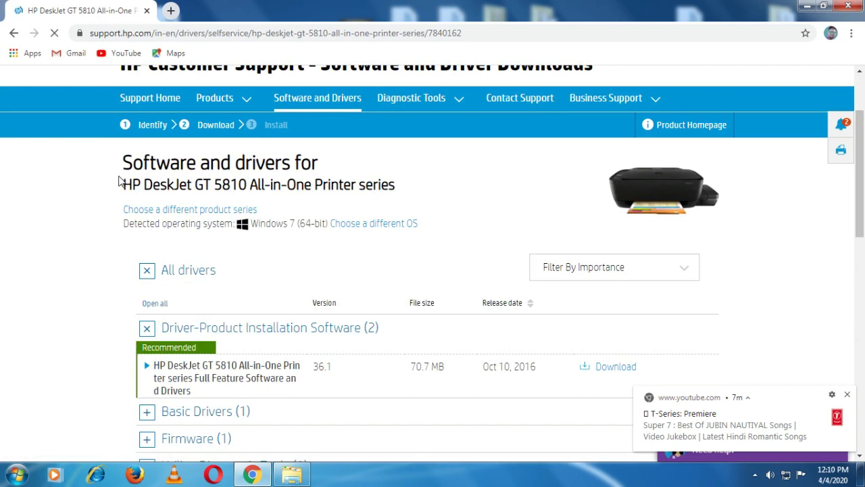
{"action": "left_click_drag", "start_coordinate": [112, 168], "coordinate": [385, 200]}
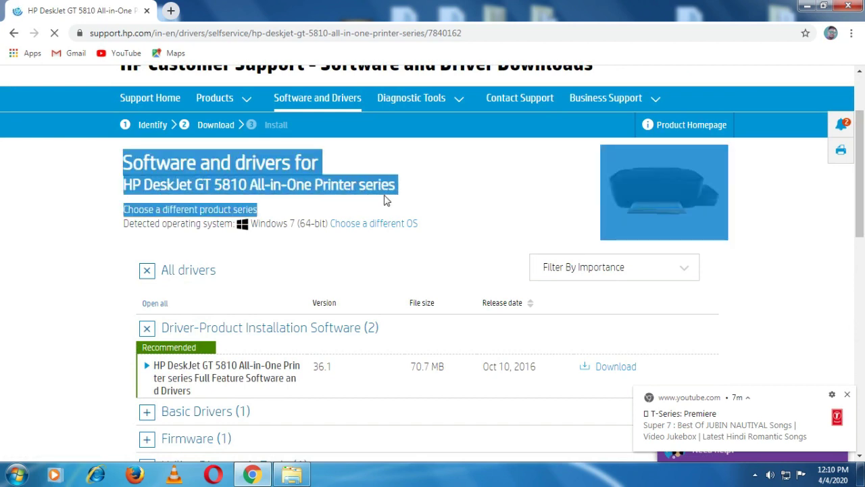
{"action": "left_click", "coordinate": [544, 197]}
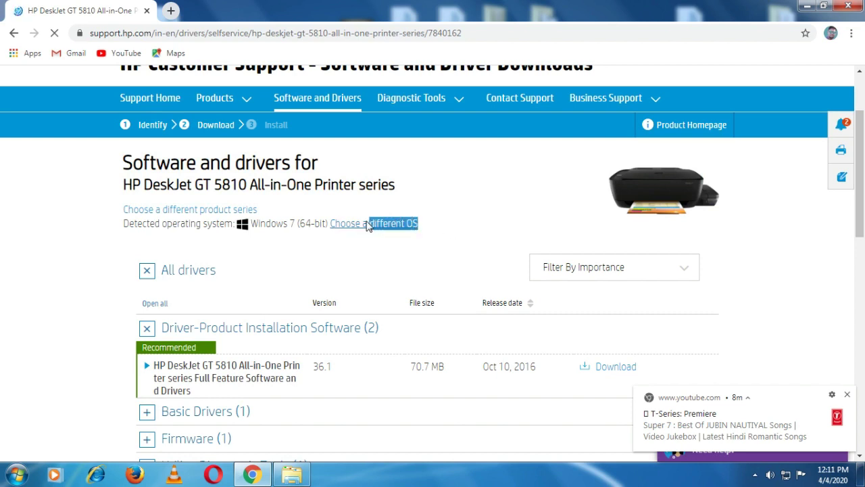
{"action": "left_click_drag", "start_coordinate": [370, 226], "coordinate": [242, 226]}
{"action": "left_click_drag", "start_coordinate": [129, 223], "coordinate": [124, 229]}
{"action": "left_click", "coordinate": [238, 252]}
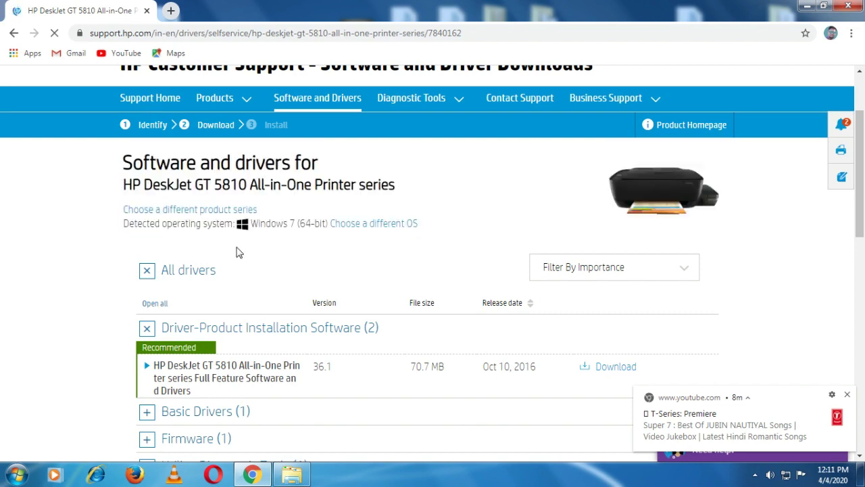
{"action": "left_click_drag", "start_coordinate": [477, 233], "coordinate": [256, 225]}
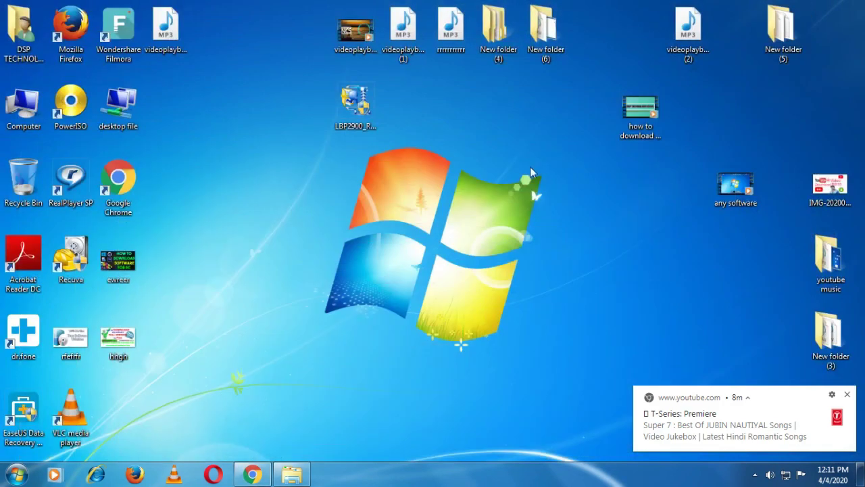
Switch to the desktop, check the Windows edition and system type in the Computer properties, and close that window
{"action": "right_click", "coordinate": [22, 104]}
{"action": "left_click", "coordinate": [51, 233]}
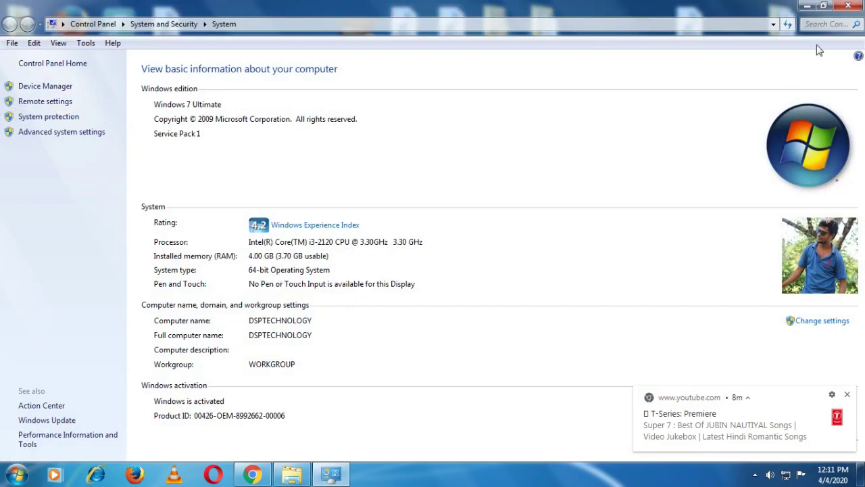
{"action": "left_click", "coordinate": [847, 7]}
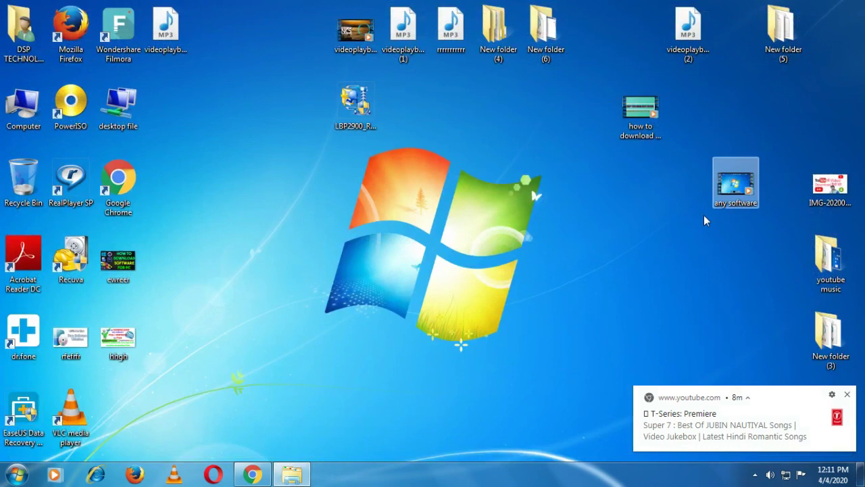
Return to Chrome and change the preferred operating system for the driver list to Windows, version Windows 7 (64-bit)
{"action": "left_click", "coordinate": [261, 475]}
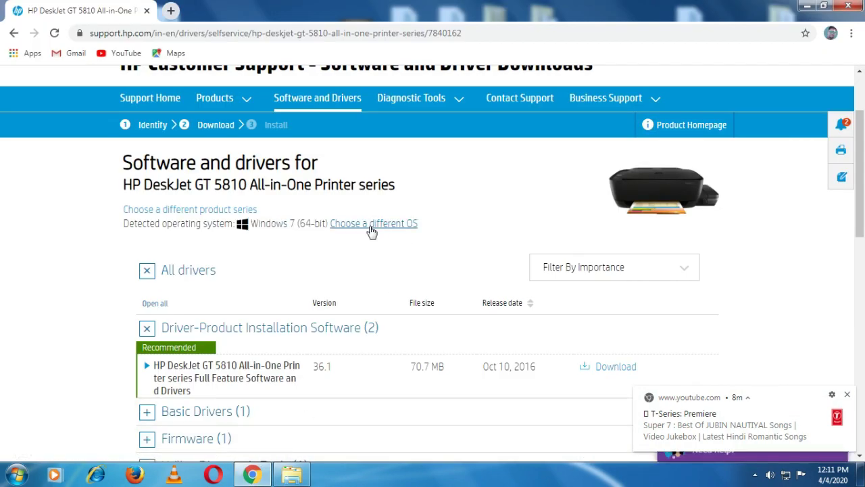
{"action": "left_click", "coordinate": [371, 230]}
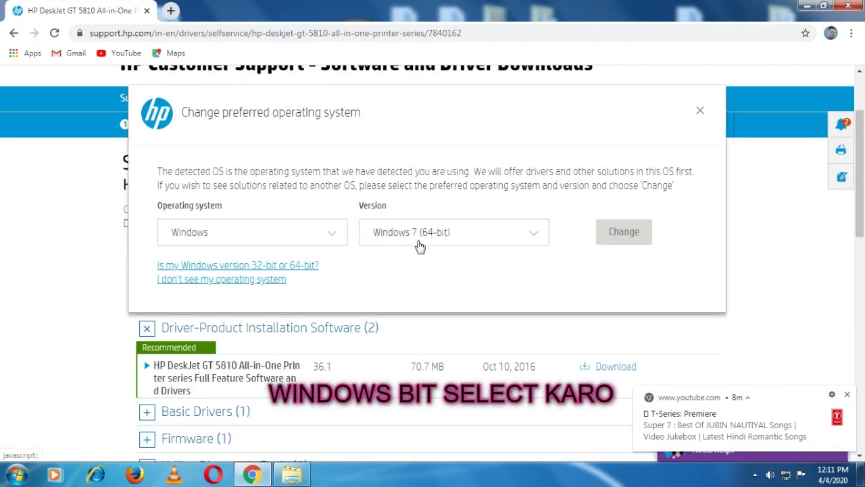
{"action": "left_click", "coordinate": [524, 238]}
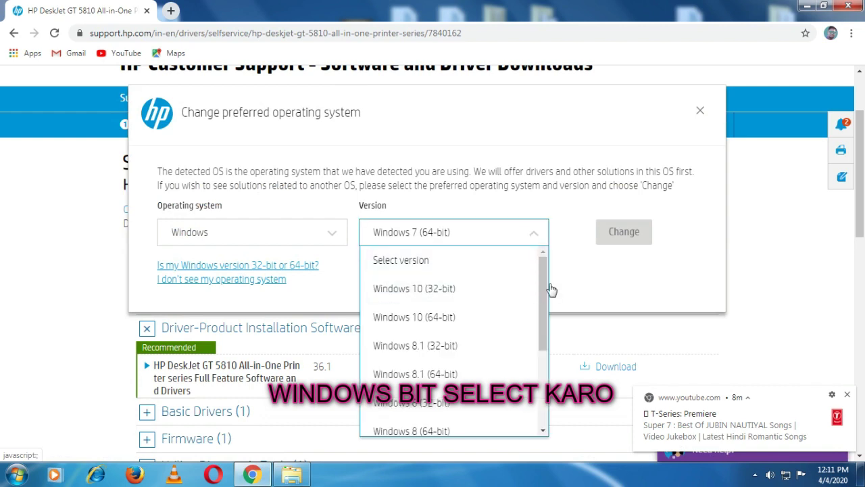
{"action": "left_click_drag", "start_coordinate": [539, 289], "coordinate": [541, 328]}
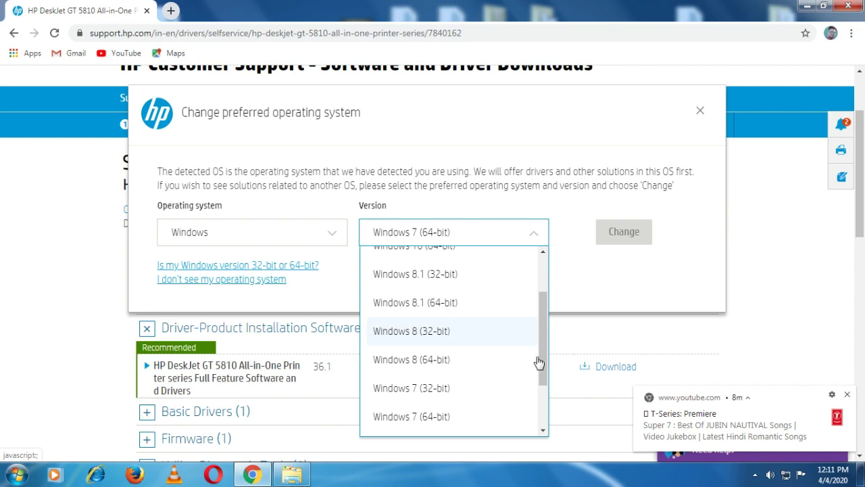
{"action": "mouse_move", "coordinate": [539, 363]}
{"action": "left_mouse_down"}
{"action": "mouse_move", "coordinate": [547, 321]}
{"action": "mouse_move", "coordinate": [548, 372]}
{"action": "left_mouse_up"}
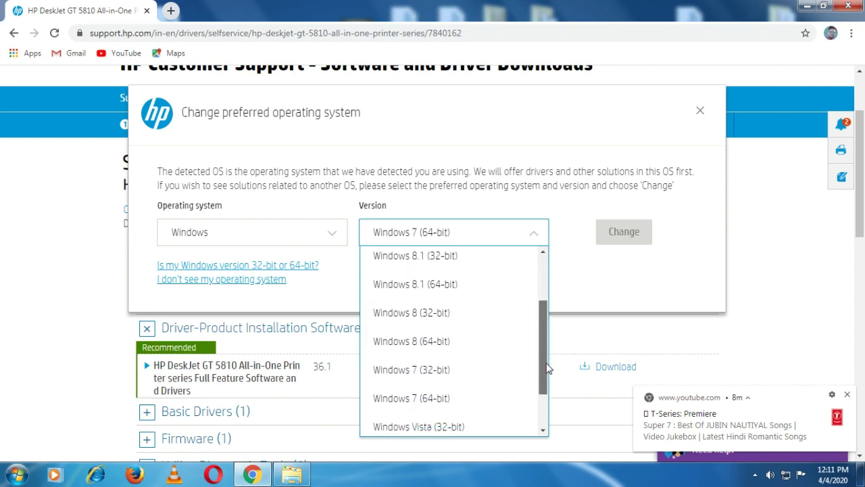
{"action": "left_click", "coordinate": [414, 391]}
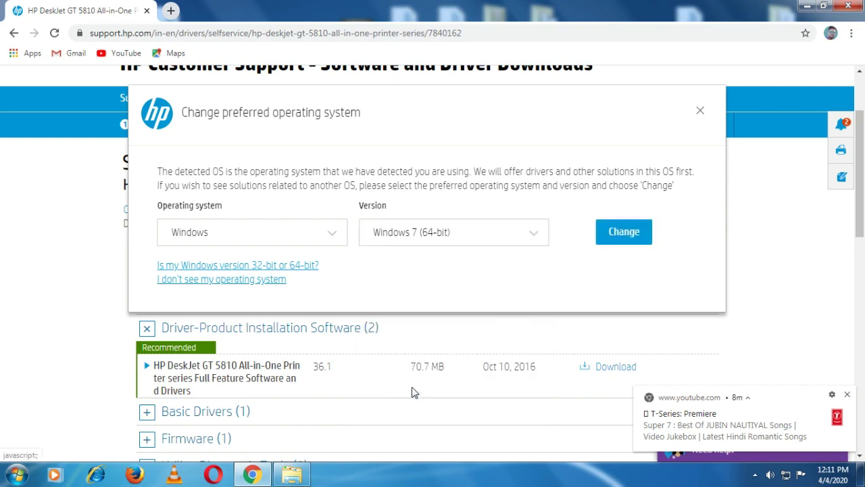
{"action": "left_click", "coordinate": [617, 242]}
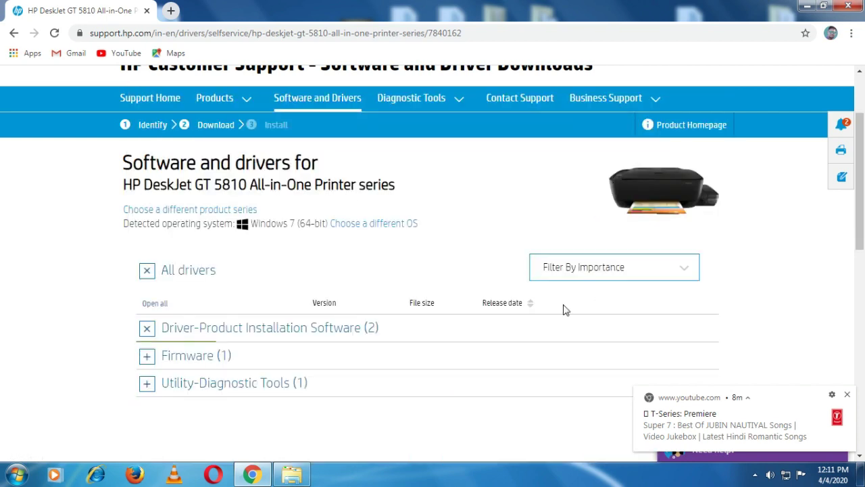
Start downloading the recommended HP DeskJet GT 5810 All-in-One Printer series Full Feature Software and Drivers, and pause that download
{"action": "left_click_drag", "start_coordinate": [860, 215], "coordinate": [849, 245]}
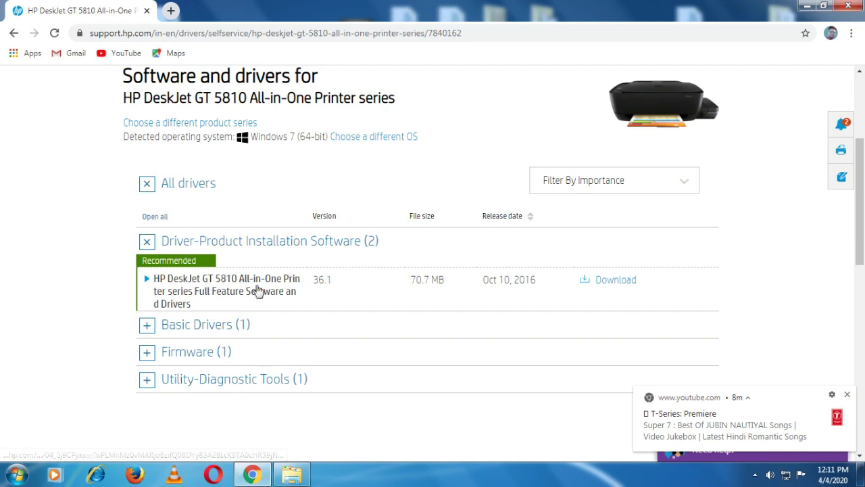
{"action": "left_click", "coordinate": [616, 282]}
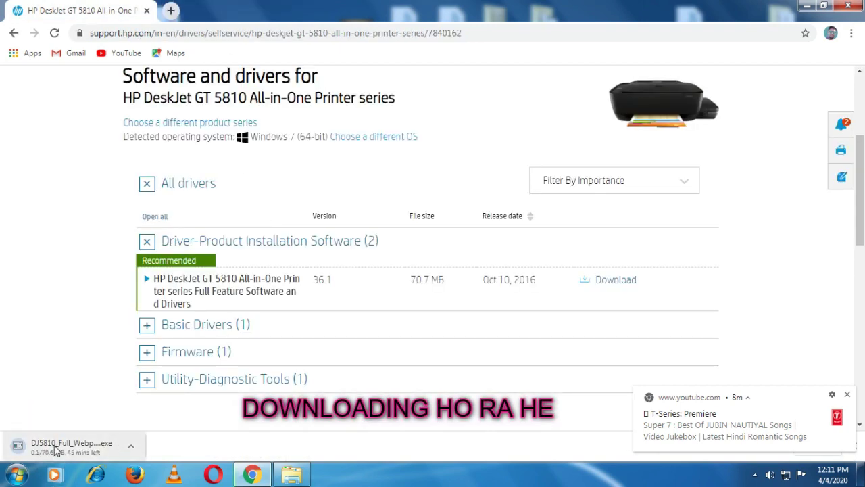
{"action": "left_click", "coordinate": [131, 447]}
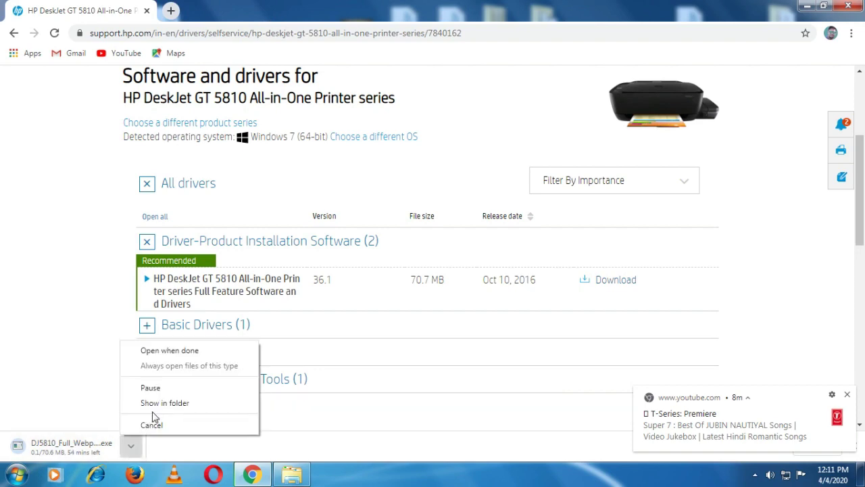
{"action": "left_click", "coordinate": [150, 387]}
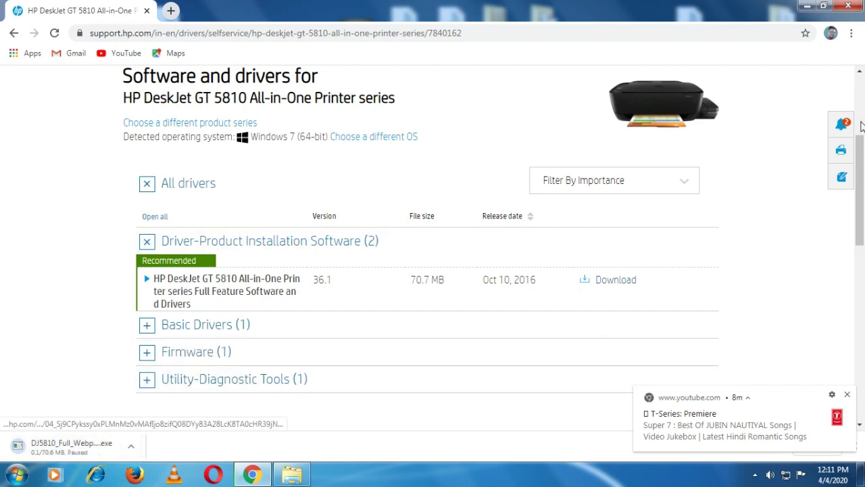
Exit Chrome despite the unfinished download, refresh the desktop and dismiss the YouTube notification
{"action": "scroll", "coordinate": [374, 278], "scroll_direction": "up", "scroll_amount": 3}
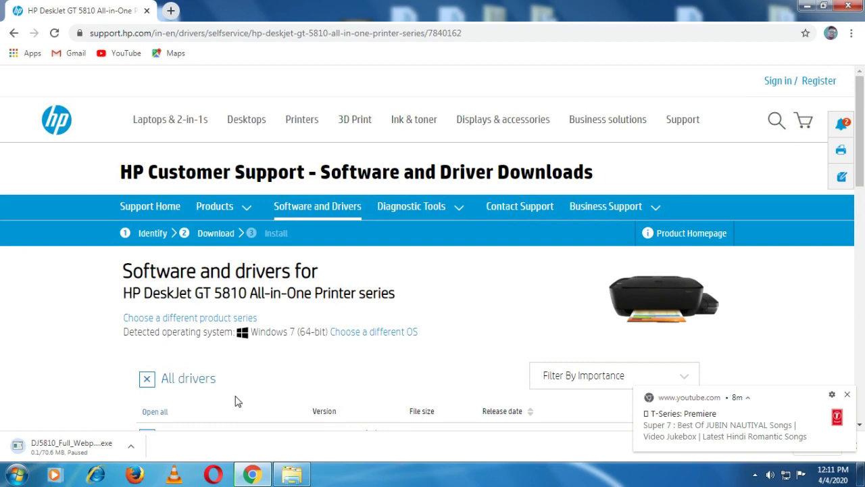
{"action": "left_click", "coordinate": [847, 7]}
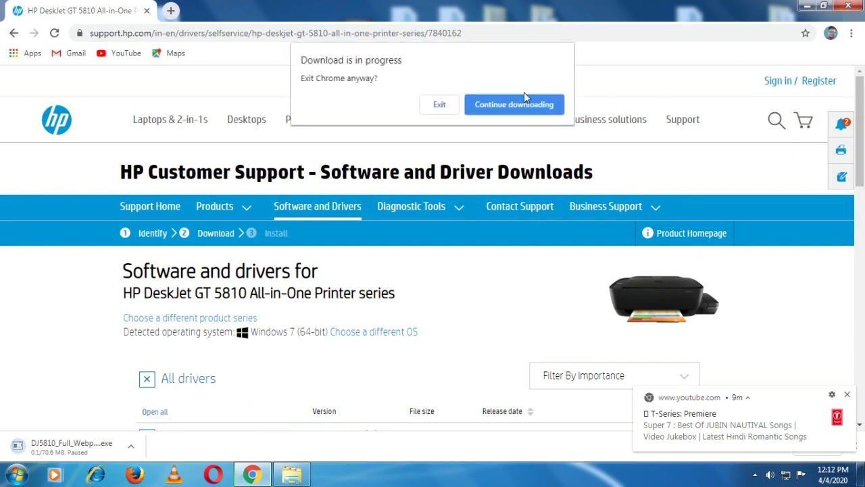
{"action": "left_click", "coordinate": [451, 106]}
{"action": "right_click", "coordinate": [474, 187]}
{"action": "left_click", "coordinate": [492, 223]}
{"action": "left_click", "coordinate": [846, 396]}
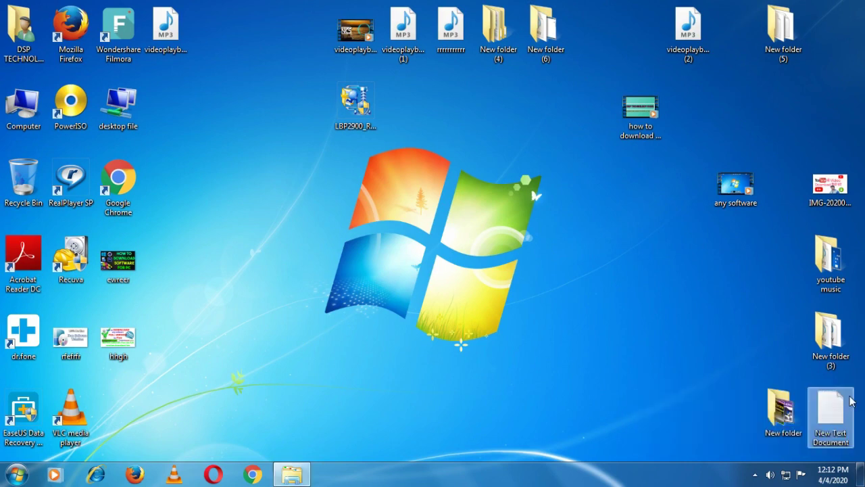